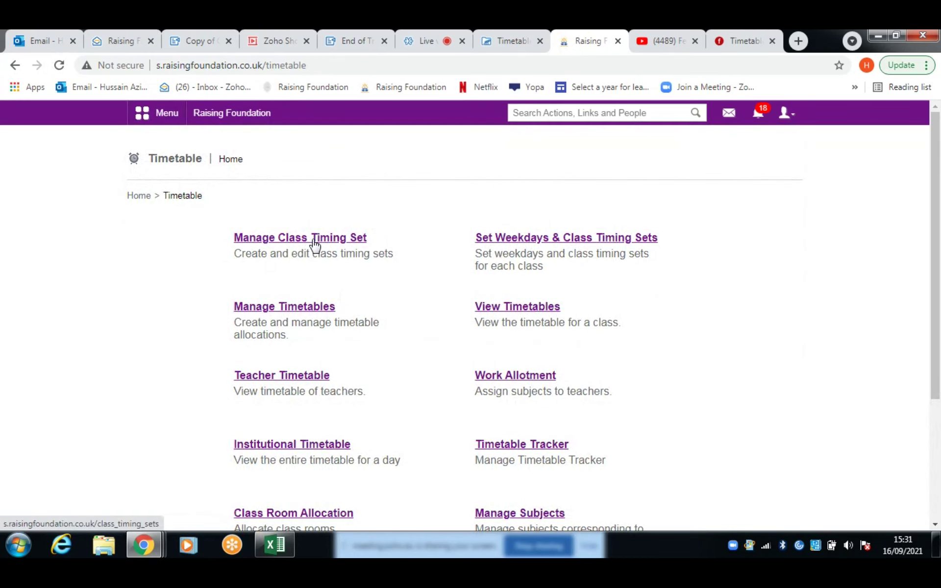
Create a new class timing set named Nursery Class
click(314, 241)
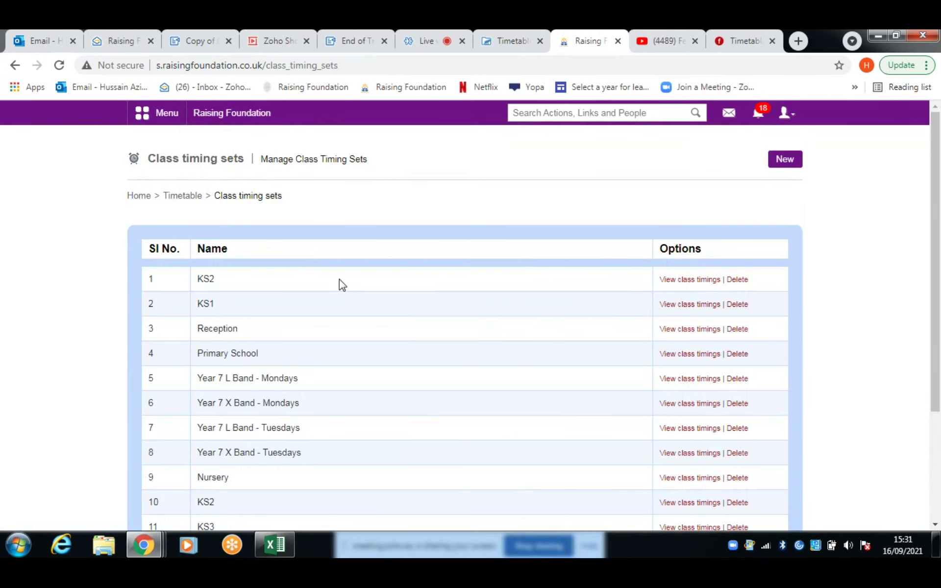
scroll(343, 289, down, 2)
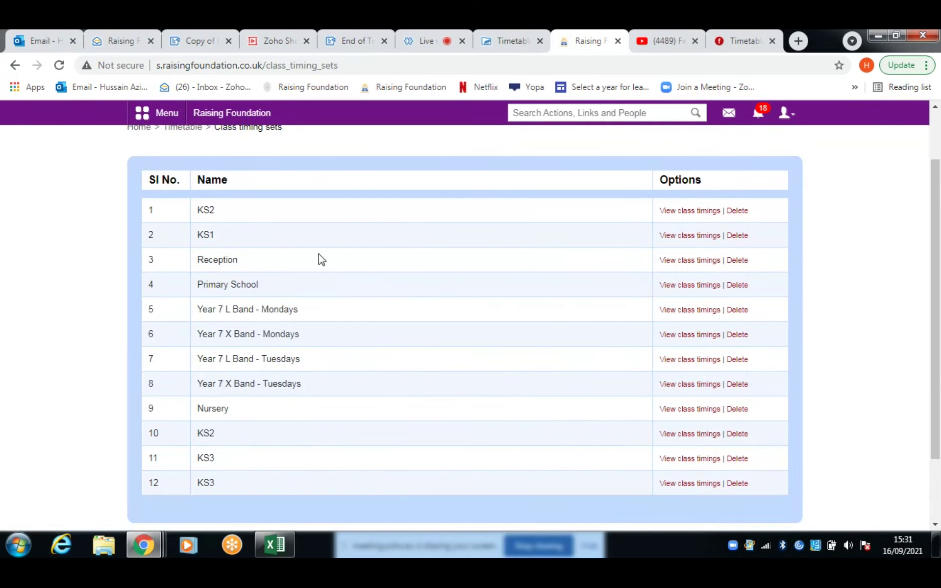
scroll(265, 216, up, 2)
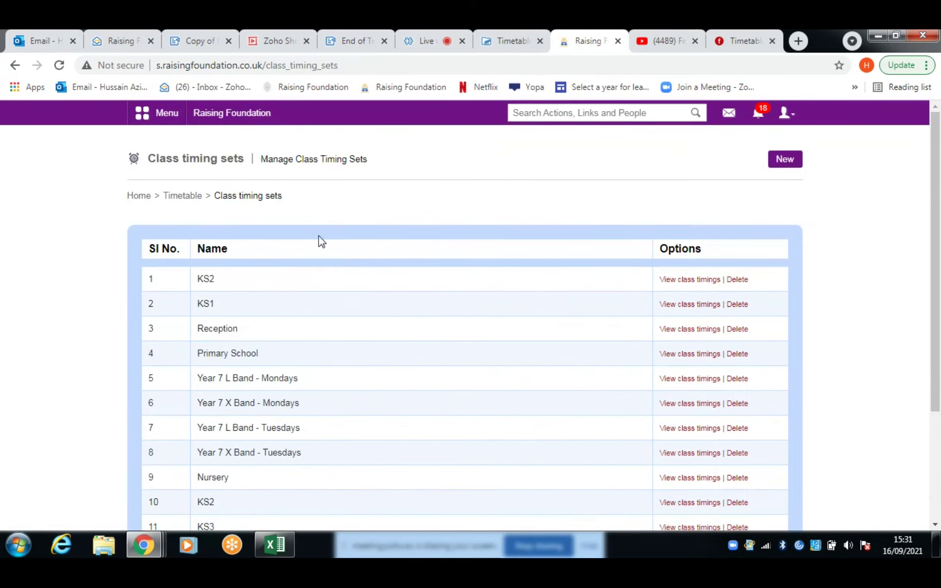
scroll(254, 282, down, 2)
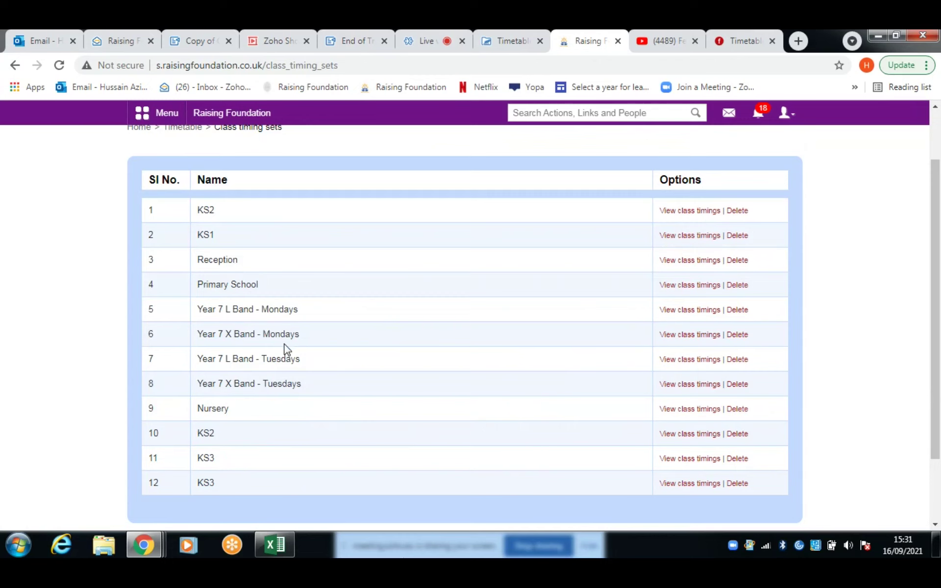
scroll(287, 349, up, 2)
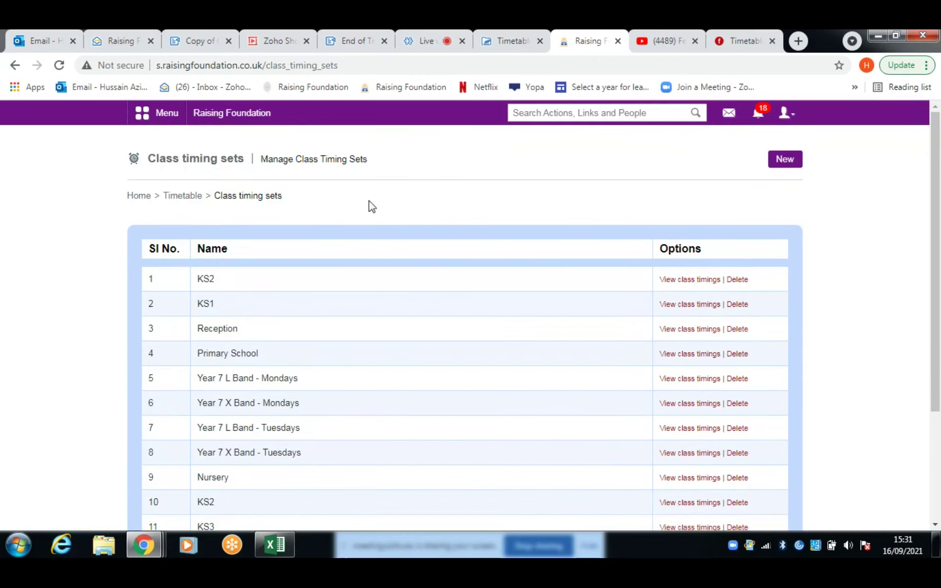
click(789, 161)
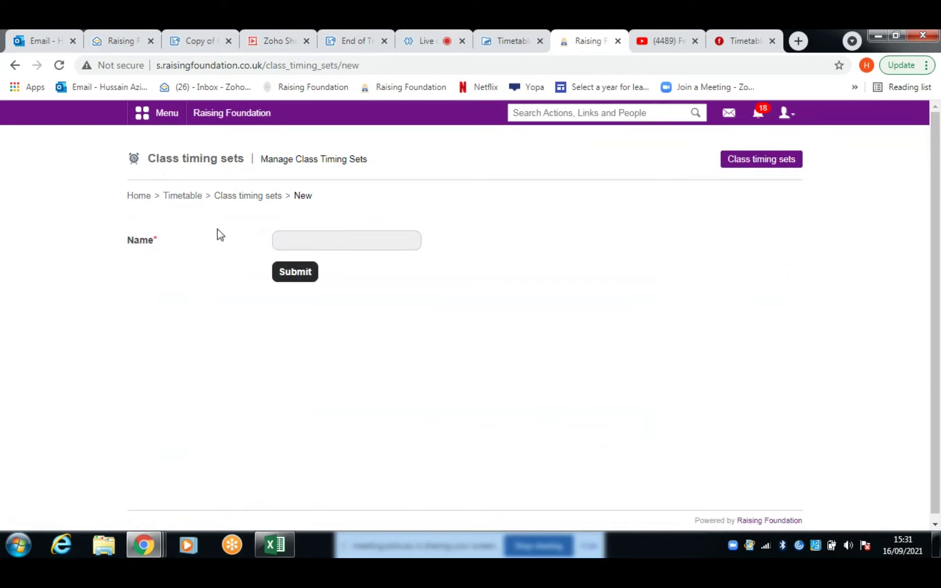
click(298, 239)
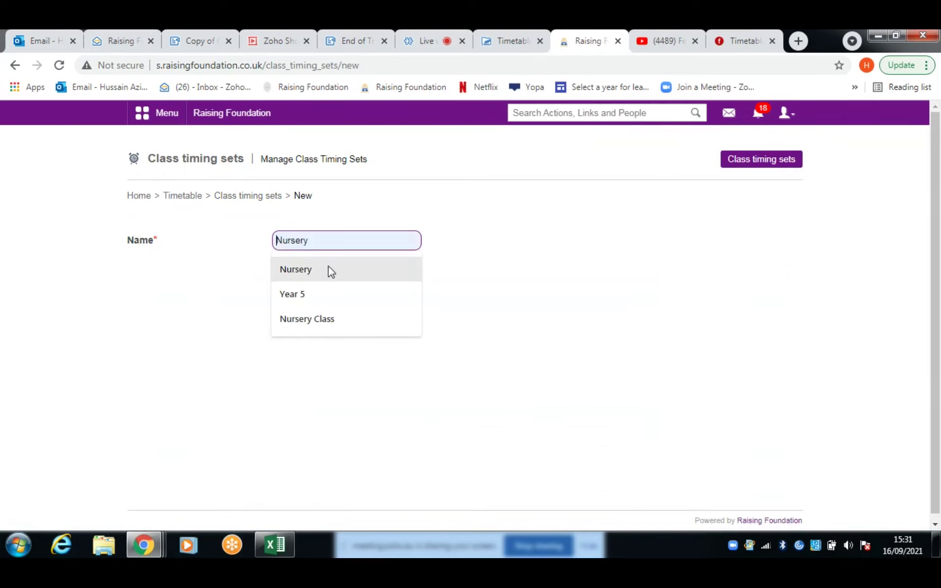
click(331, 323)
click(292, 275)
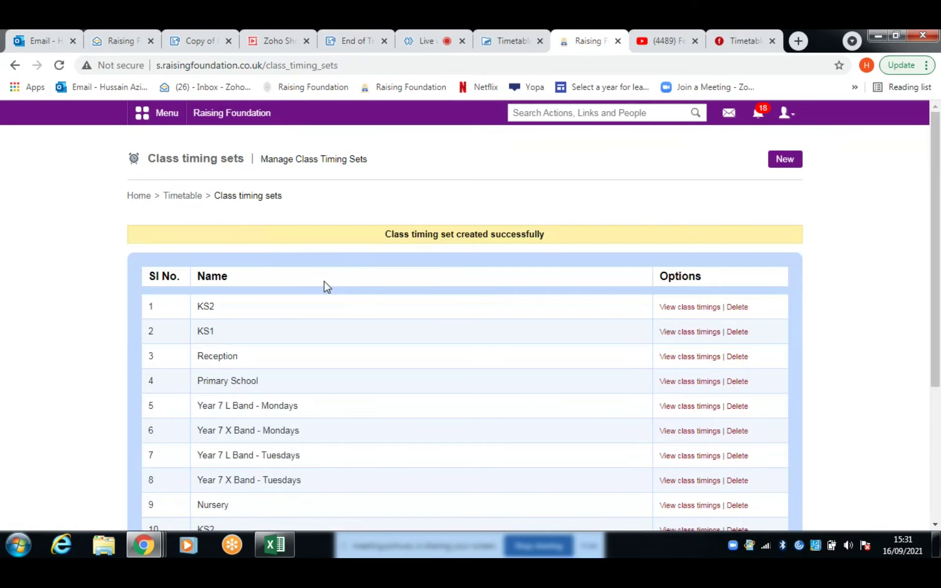
Check the class timings of the new Nursery Class set, then return to the list of timing sets
scroll(324, 282, down, 4)
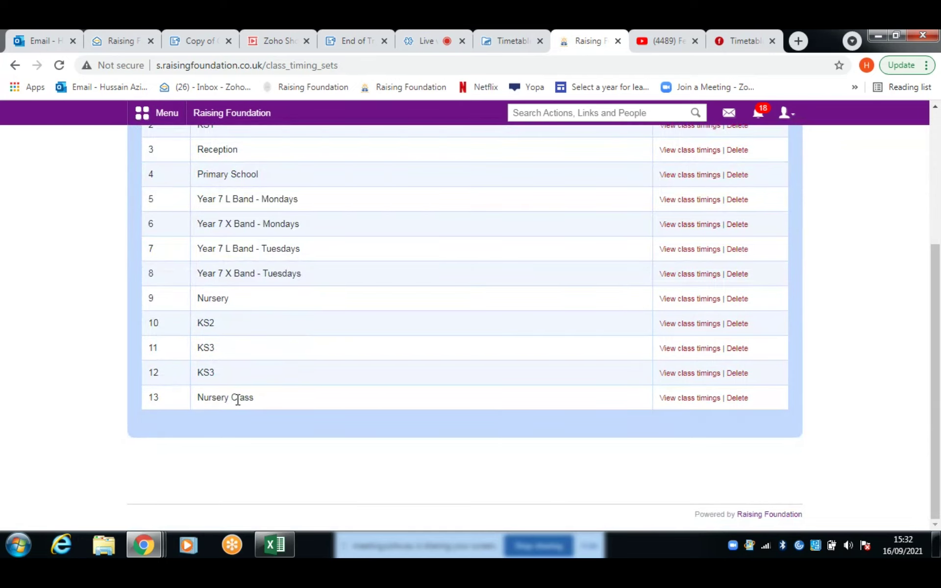
click(691, 401)
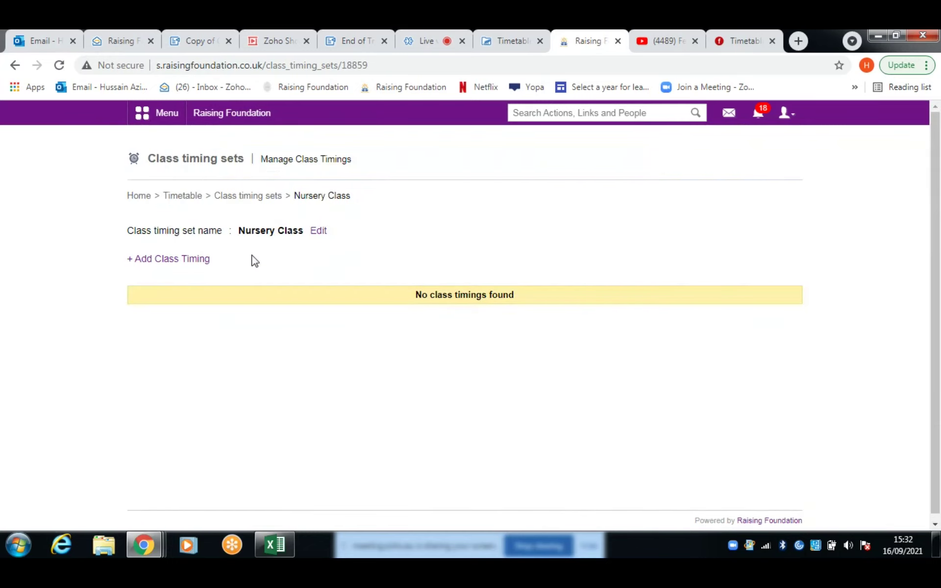
click(248, 197)
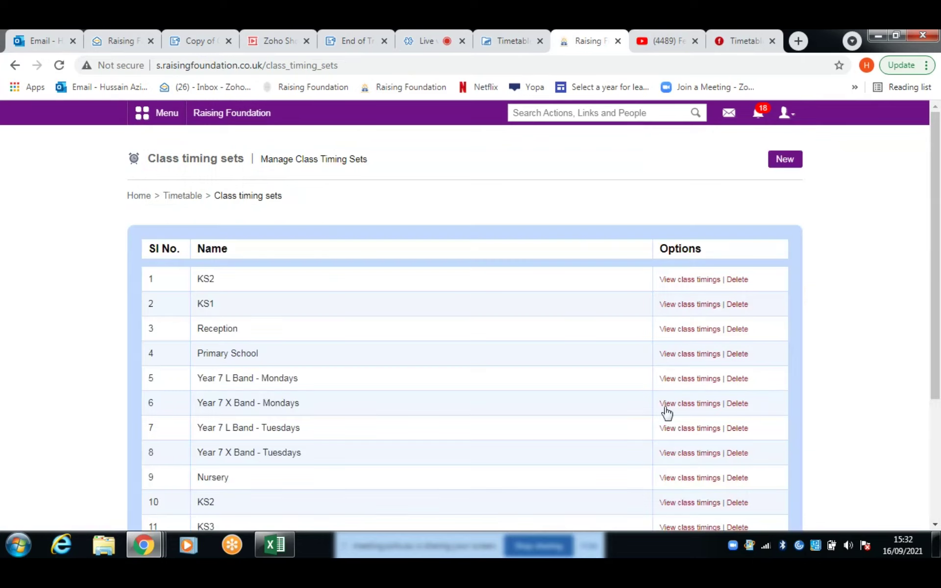
Examine the periods with their start and end times in the Primary School class timing set
scroll(637, 432, down, 4)
scroll(462, 311, up, 1)
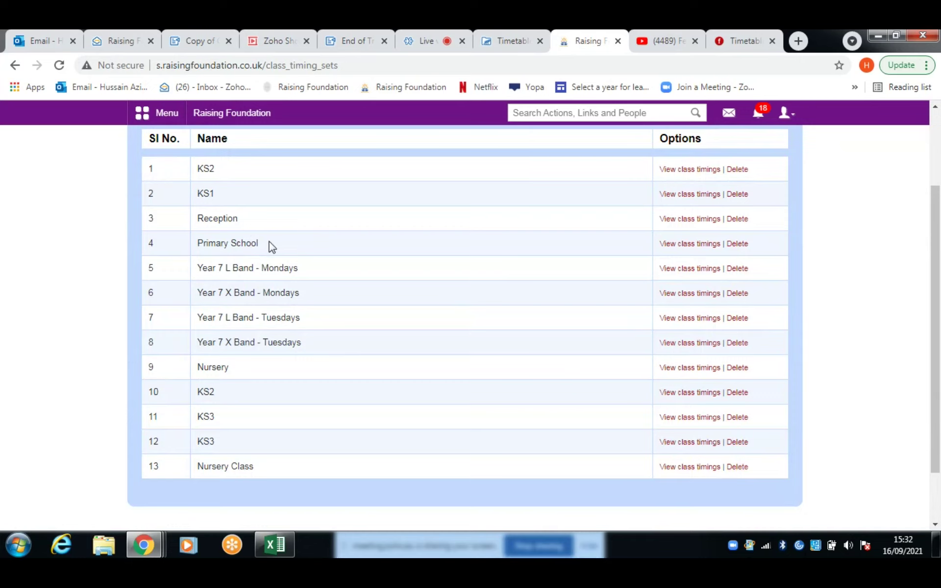
click(687, 245)
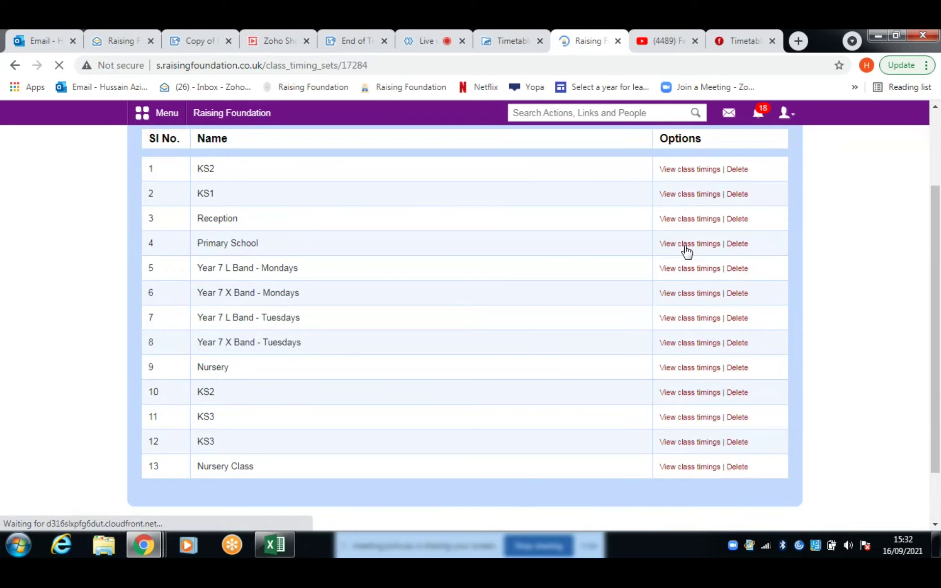
scroll(400, 240, down, 2)
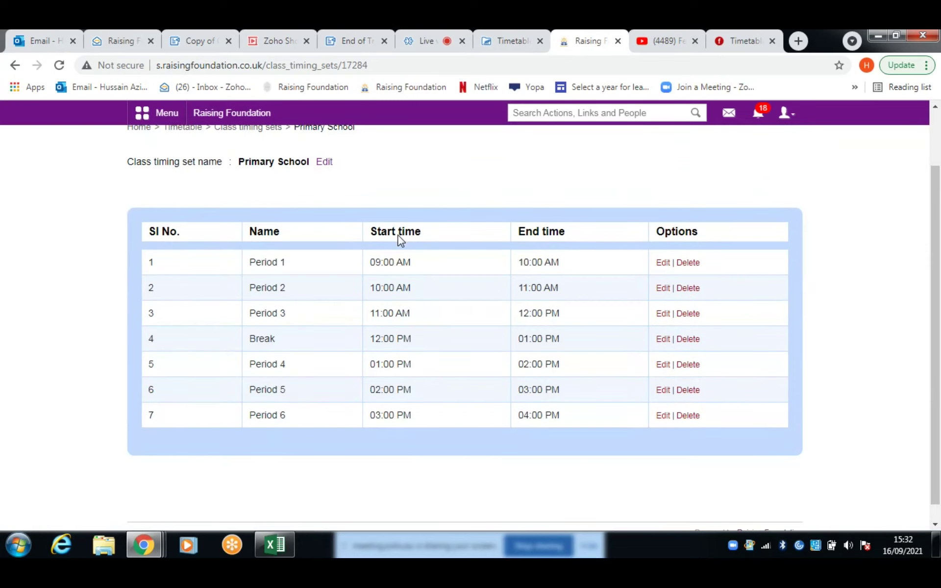
scroll(397, 236, up, 2)
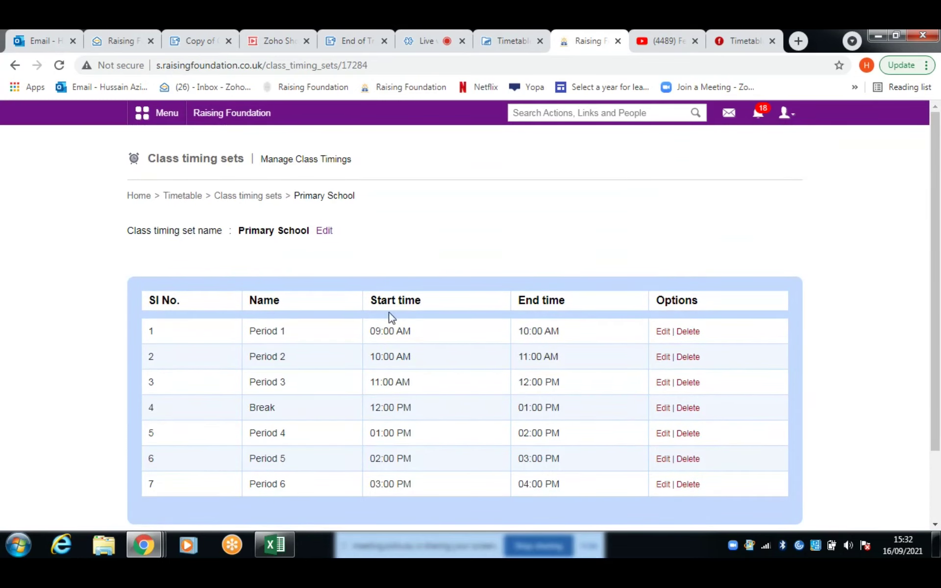
scroll(327, 261, down, 2)
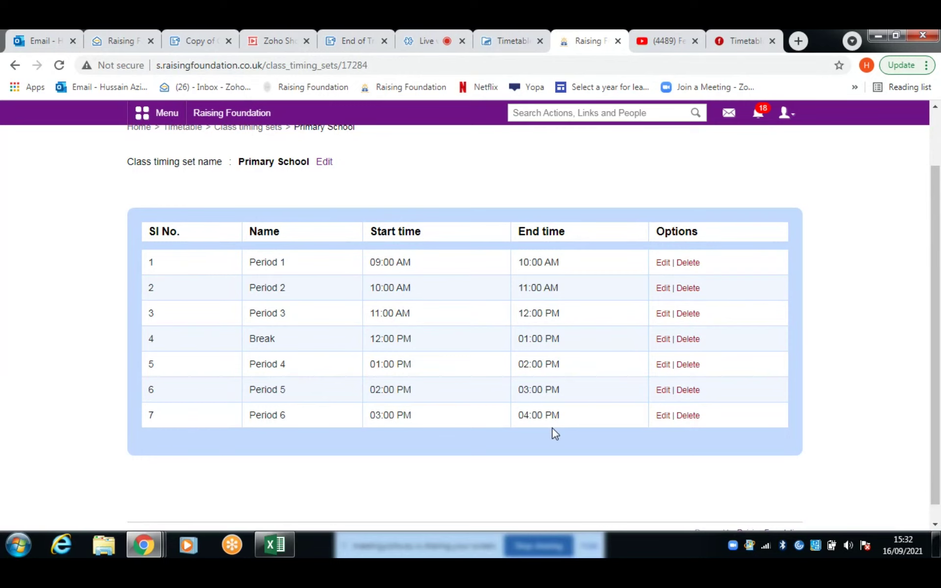
scroll(382, 194, up, 2)
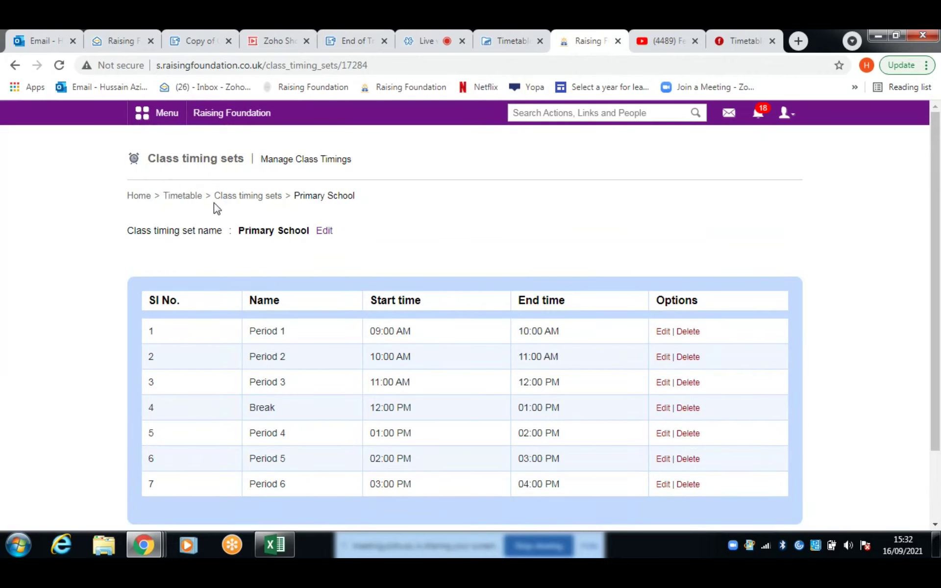
Load the weekday and class timing set assignments for Year 2, class Y2-20/21 - Class Purple
click(201, 202)
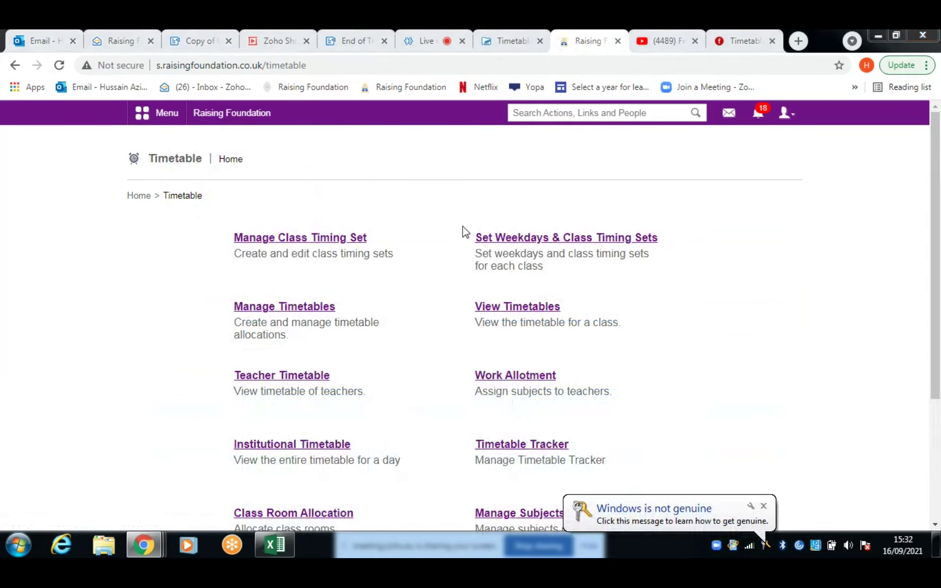
click(529, 240)
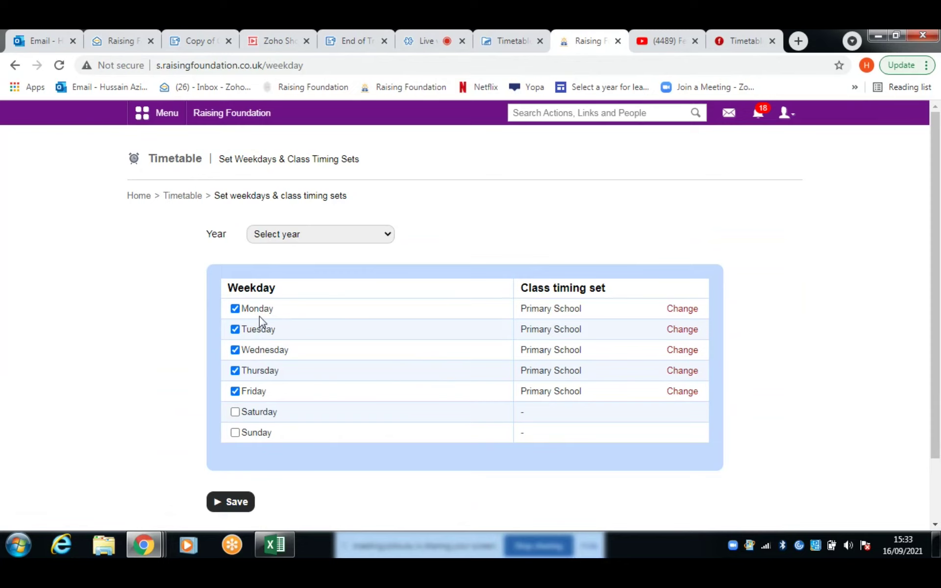
click(312, 236)
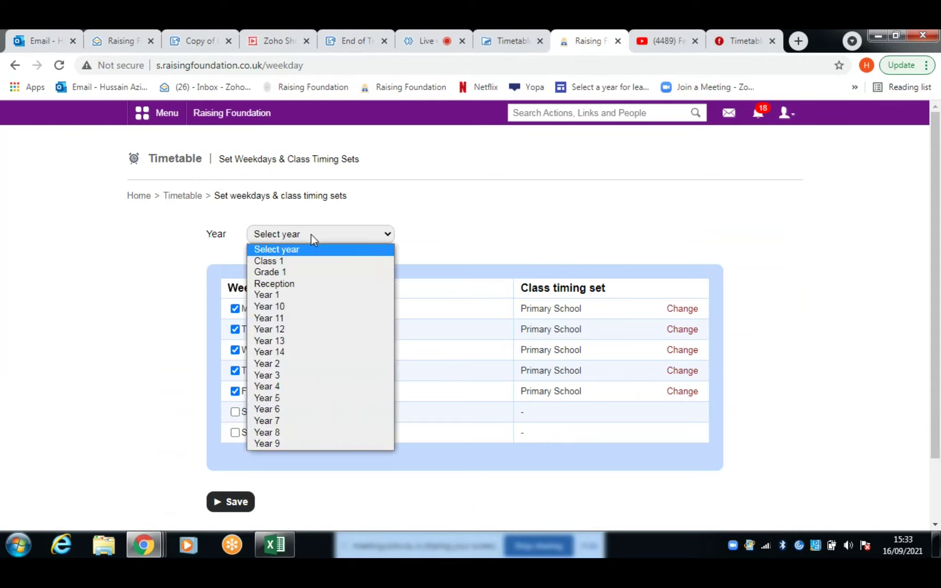
click(277, 364)
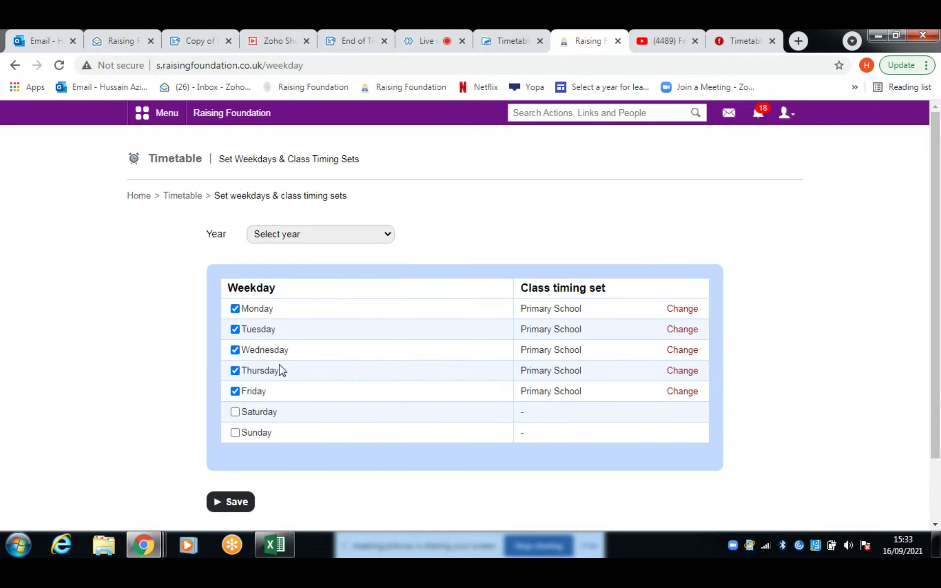
click(531, 235)
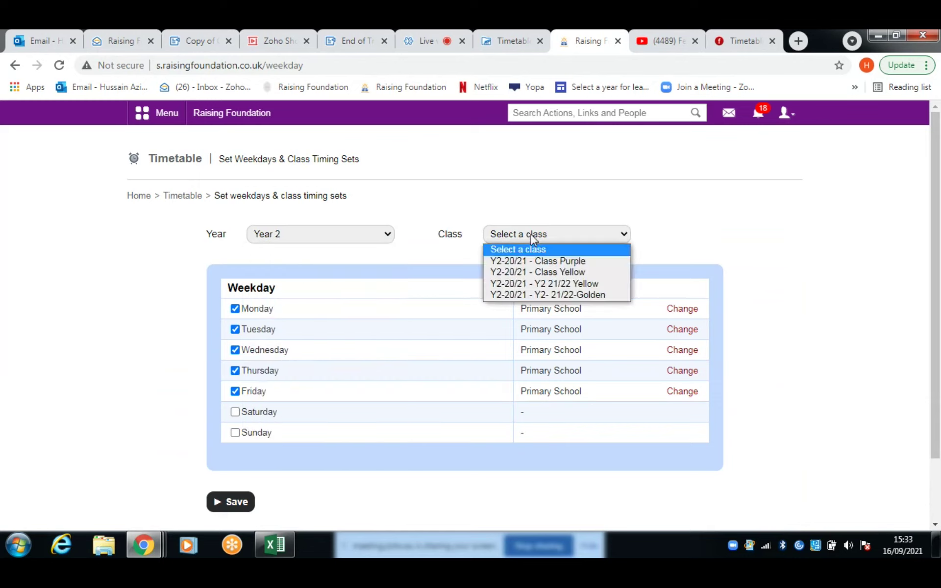
click(546, 261)
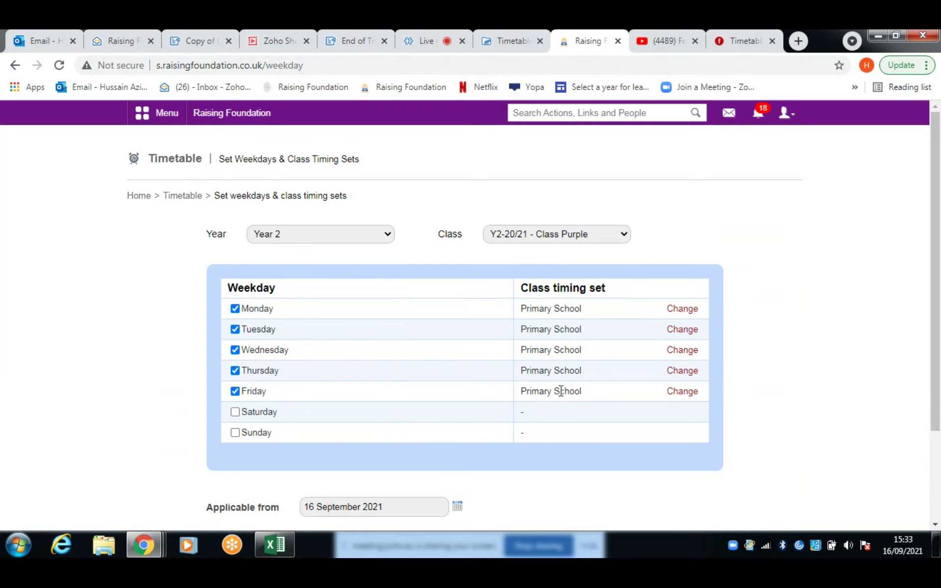
click(676, 392)
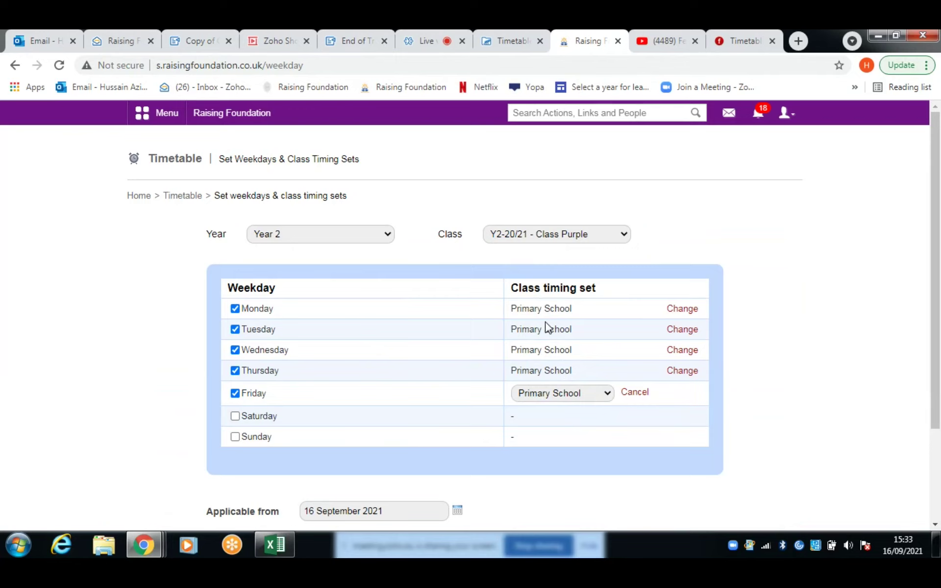
click(565, 397)
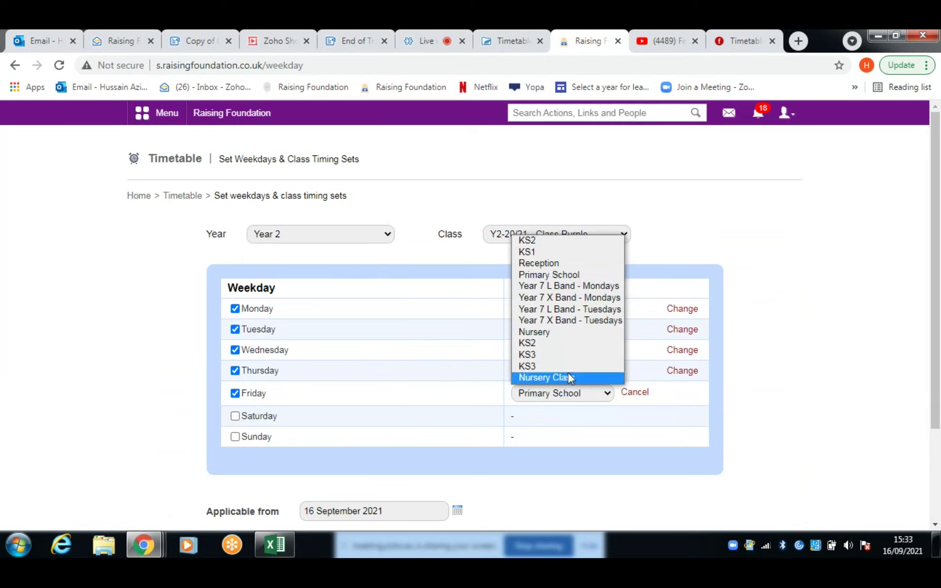
click(555, 338)
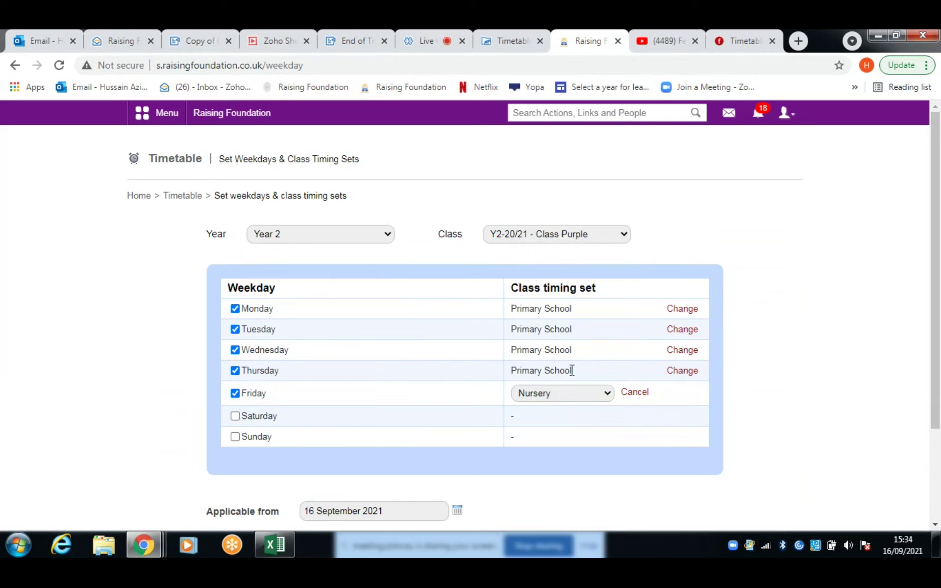
scroll(456, 422, down, 3)
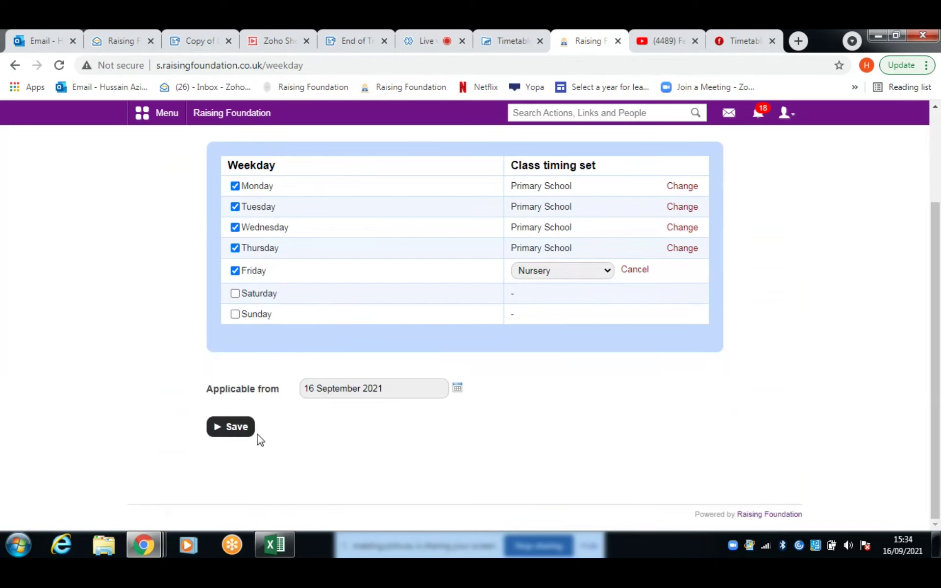
click(633, 270)
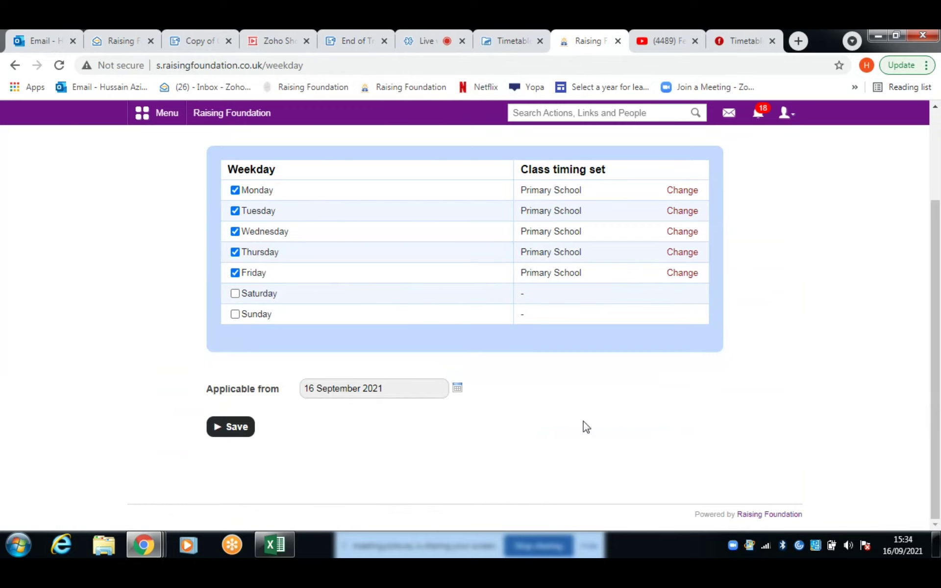
Save the weekday and class timing set assignments for the Year 2 Class Purple
scroll(586, 426, up, 2)
scroll(294, 527, down, 1)
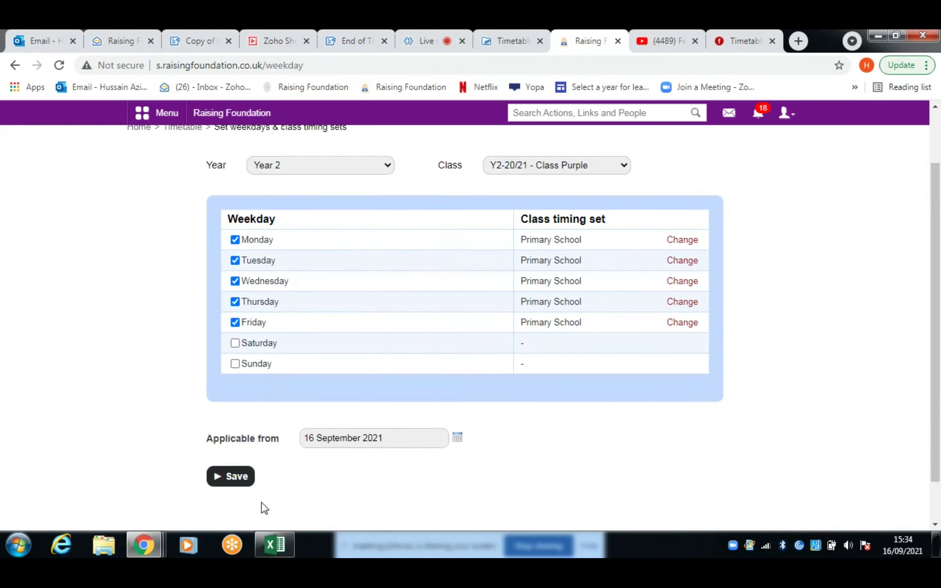
click(234, 479)
click(550, 177)
scroll(92, 257, up, 2)
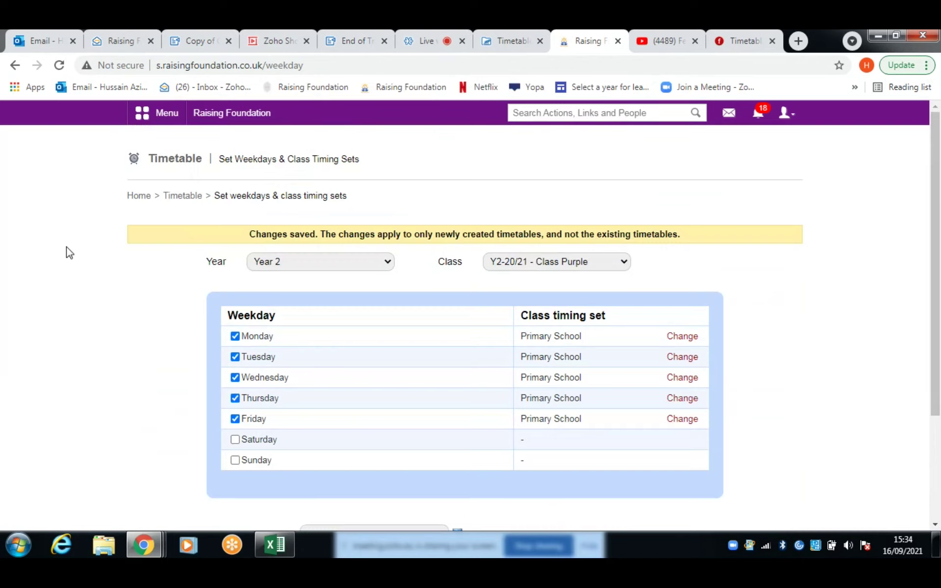
Open the employee allocations of the Year 2 Class Purple in the timetable's Work Allotment
click(175, 204)
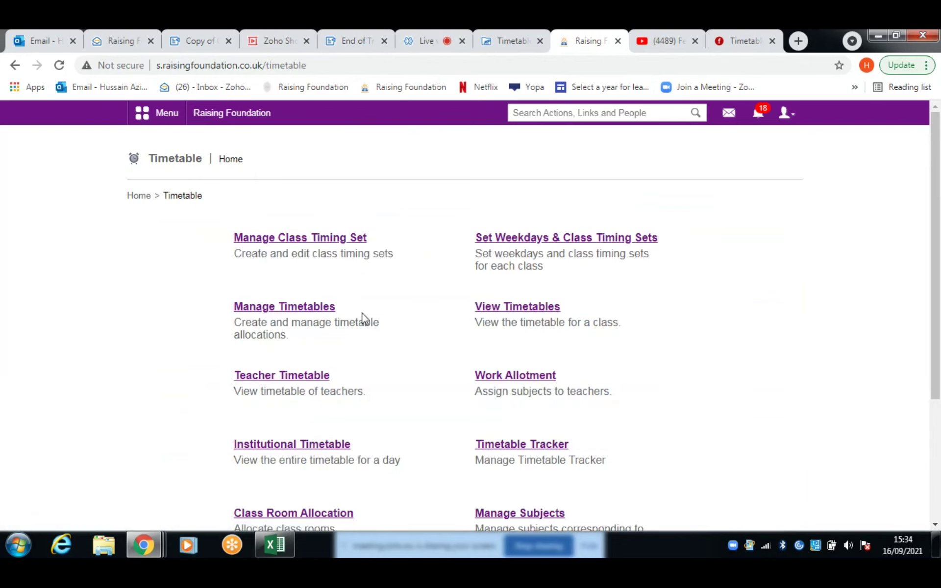
click(480, 377)
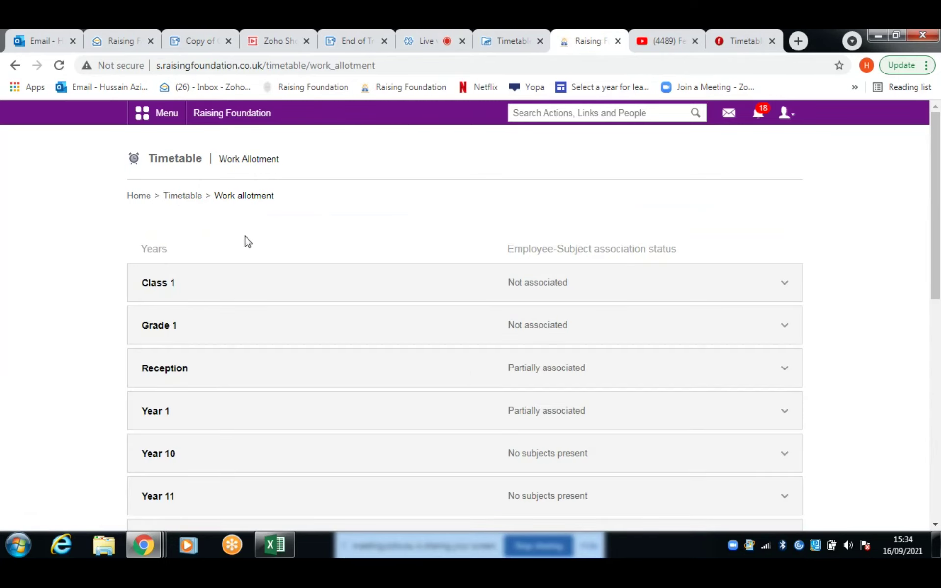
scroll(198, 285, down, 1)
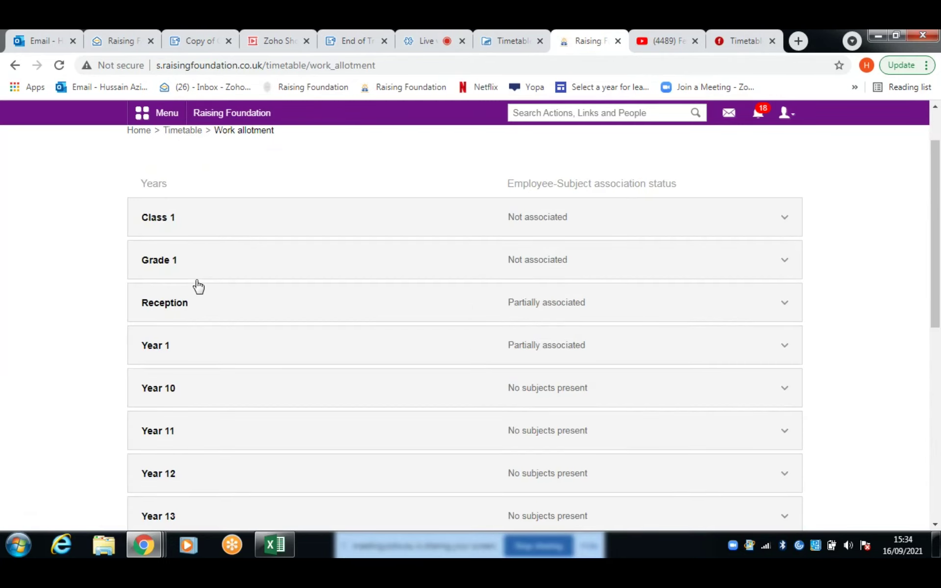
scroll(243, 315, down, 6)
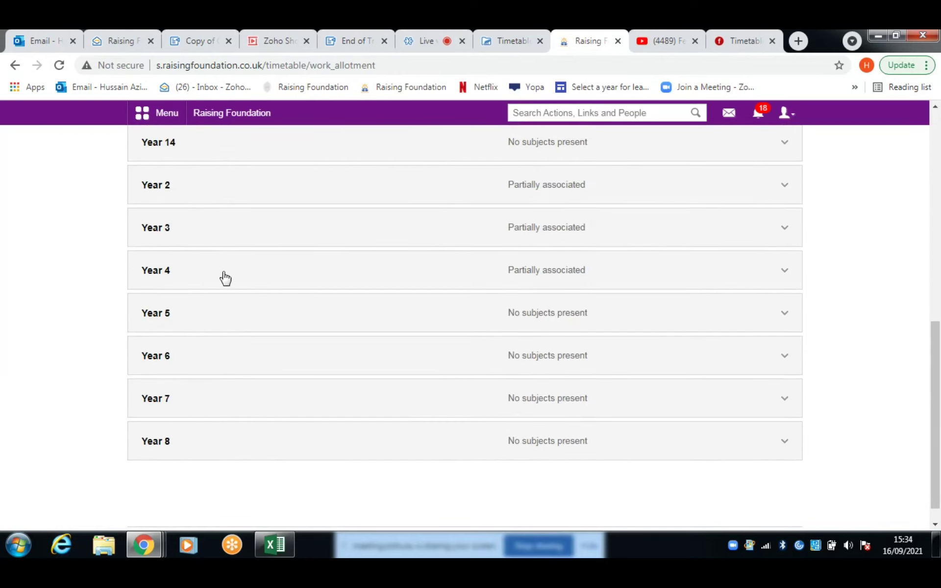
scroll(265, 373, up, 2)
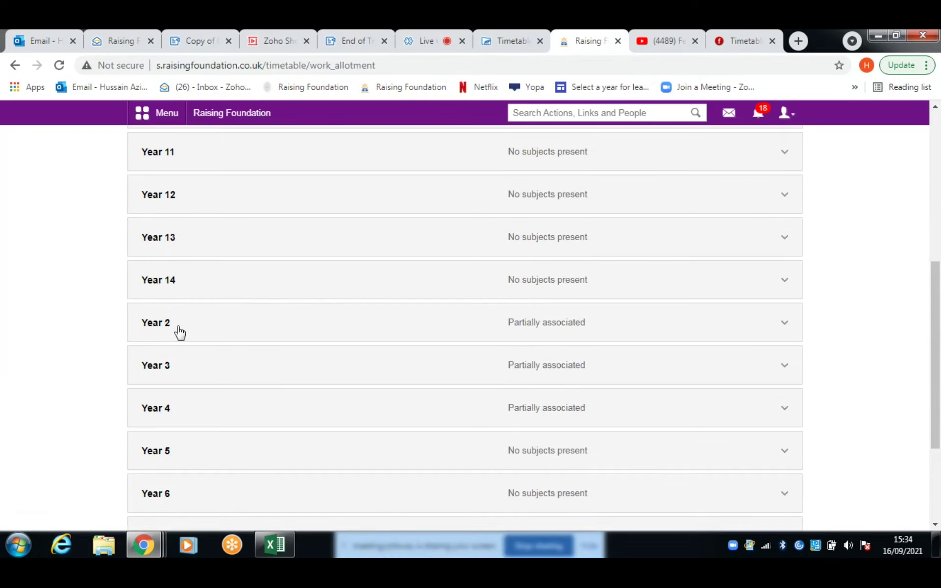
click(180, 332)
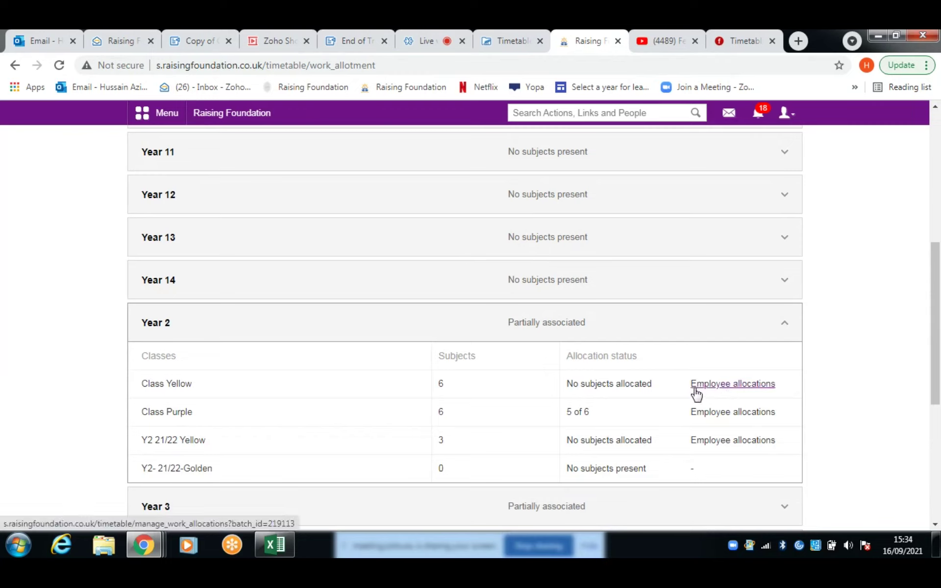
click(725, 415)
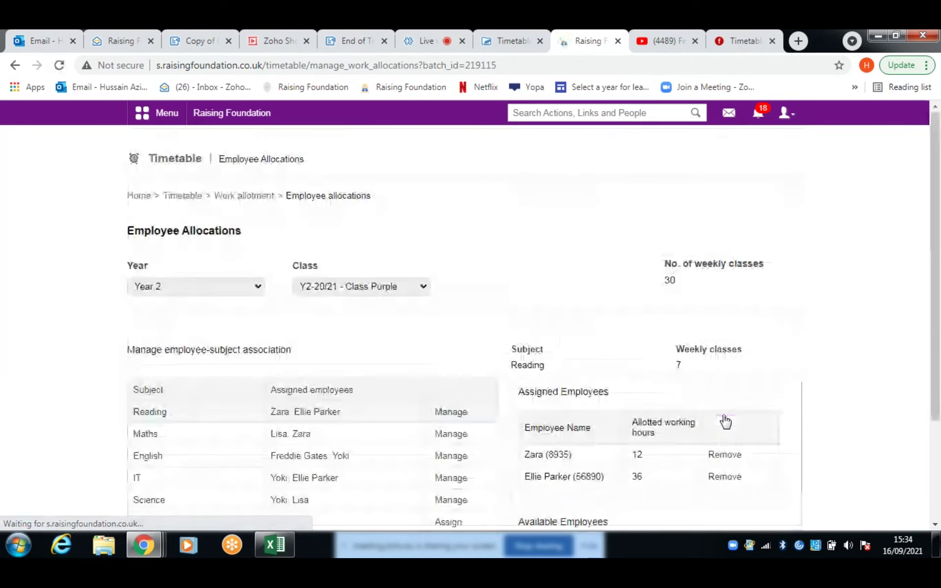
Remove both assigned employees from the Reading subject of Class Purple
scroll(669, 338, down, 1)
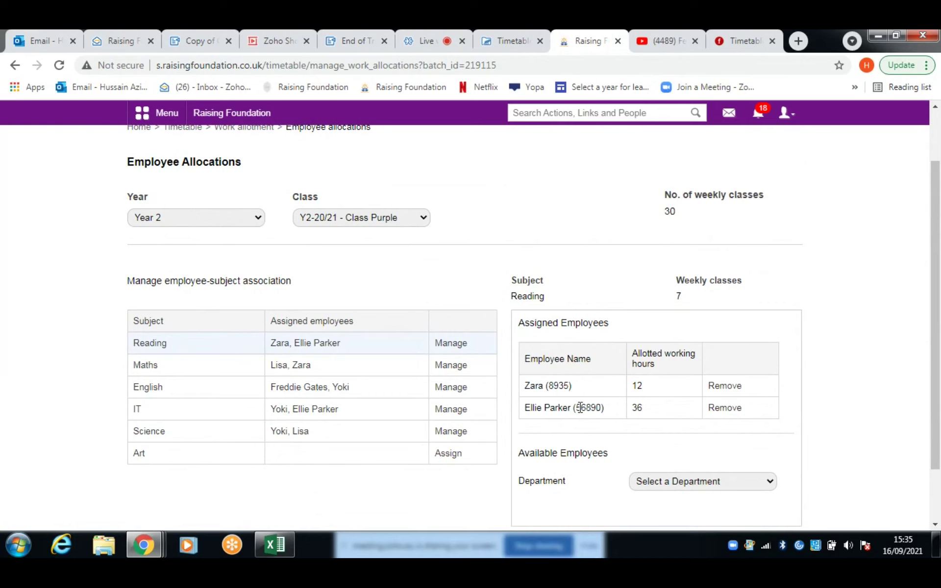
scroll(580, 408, down, 2)
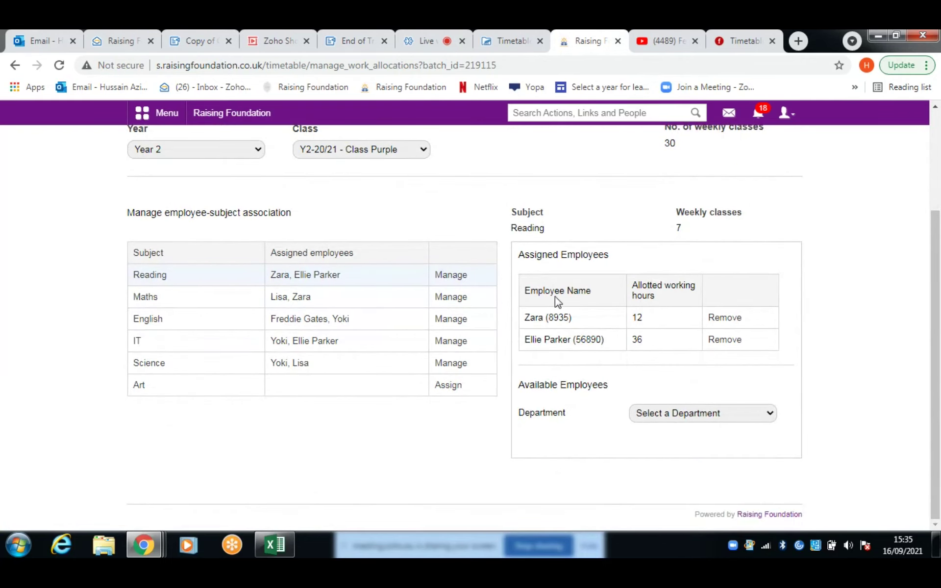
click(723, 319)
click(730, 341)
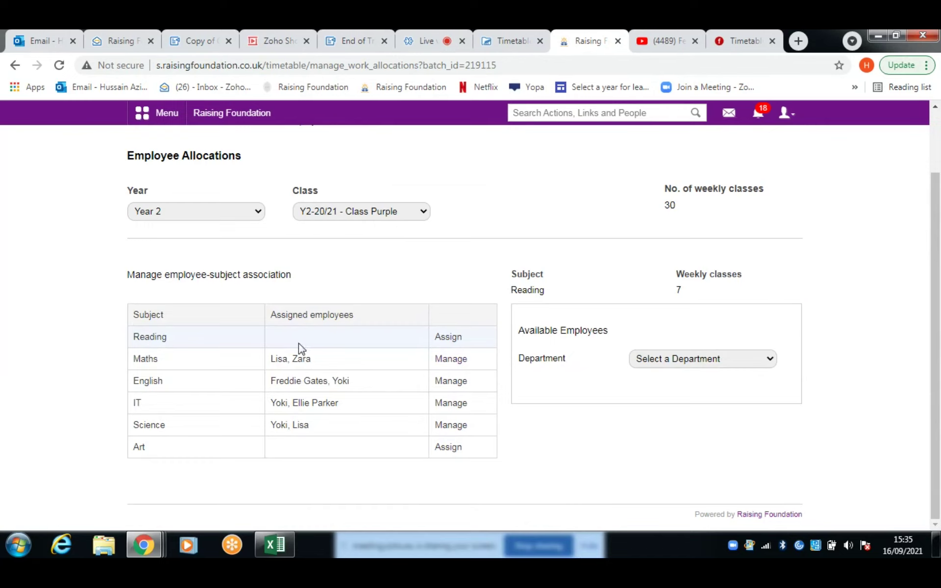
Assign the first-listed employee of the Primary Teacher department to the Reading subject
click(448, 340)
click(674, 363)
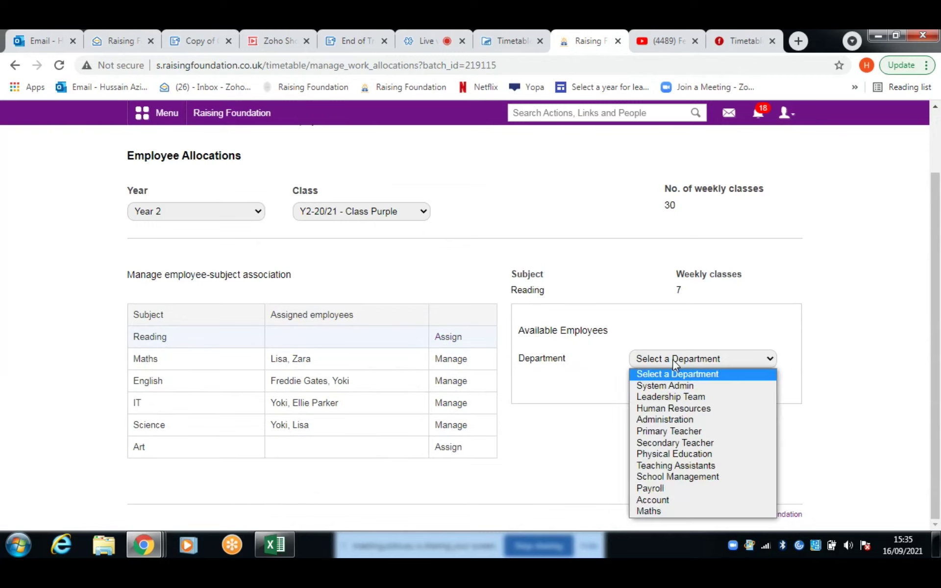
click(691, 432)
scroll(727, 370, down, 2)
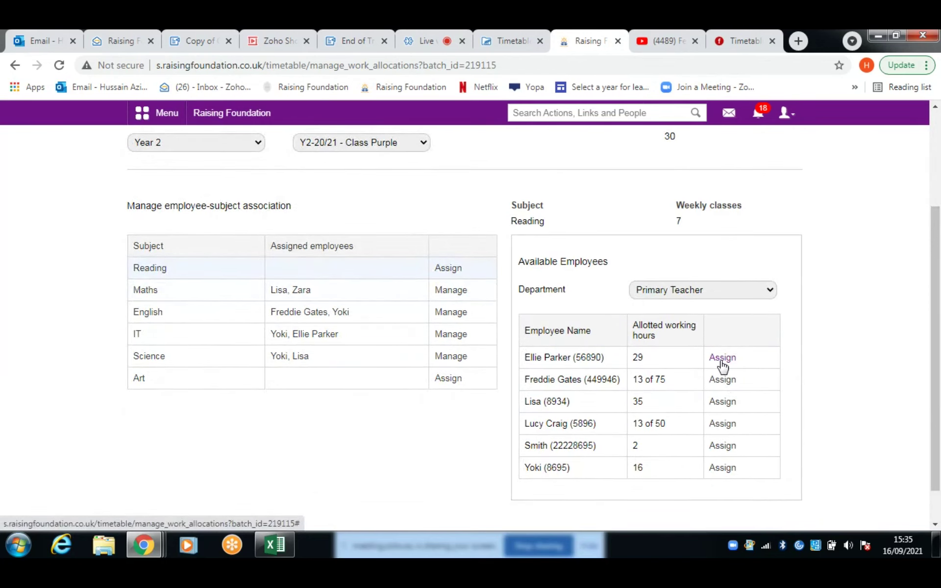
click(722, 359)
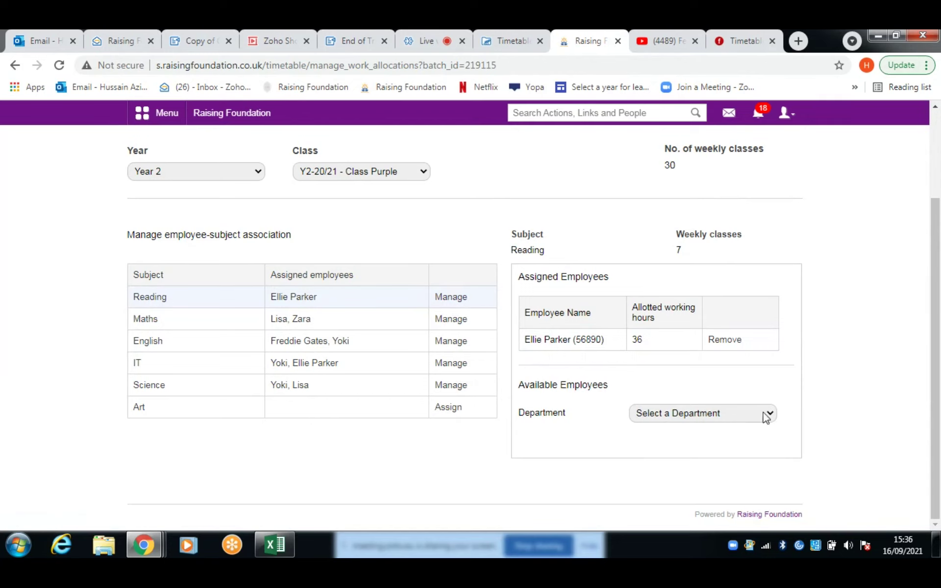
Add the last-listed employee of the Primary Teacher department as a second teacher for Reading
click(744, 421)
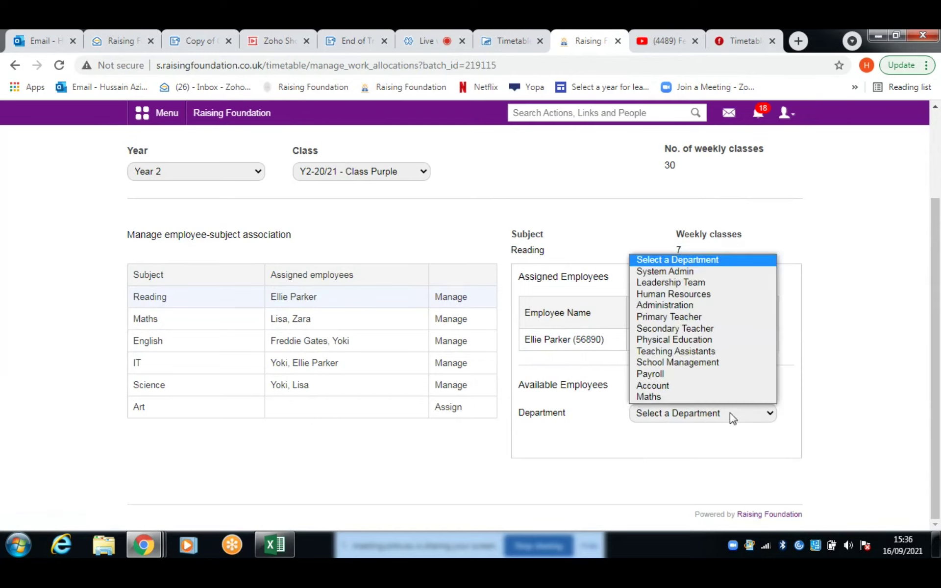
click(691, 317)
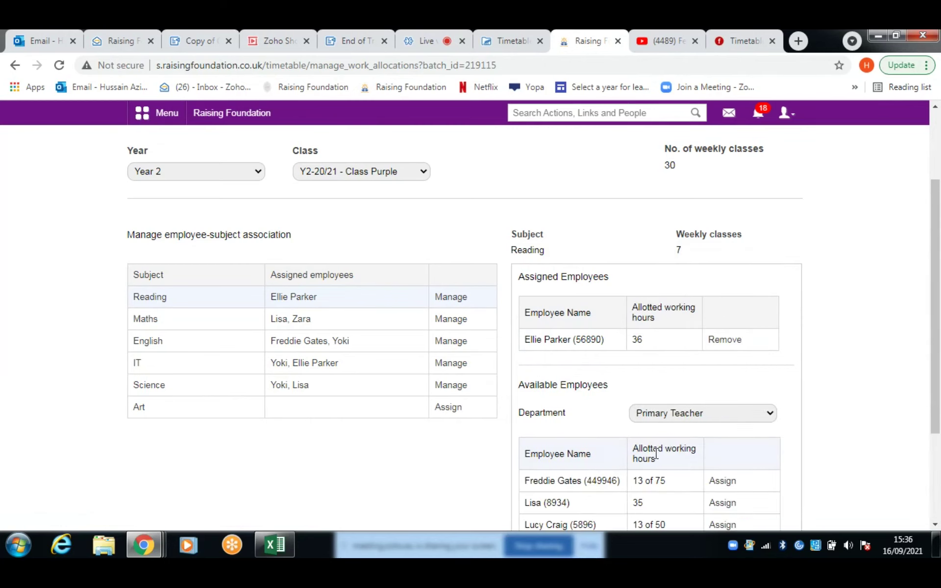
scroll(750, 431, down, 3)
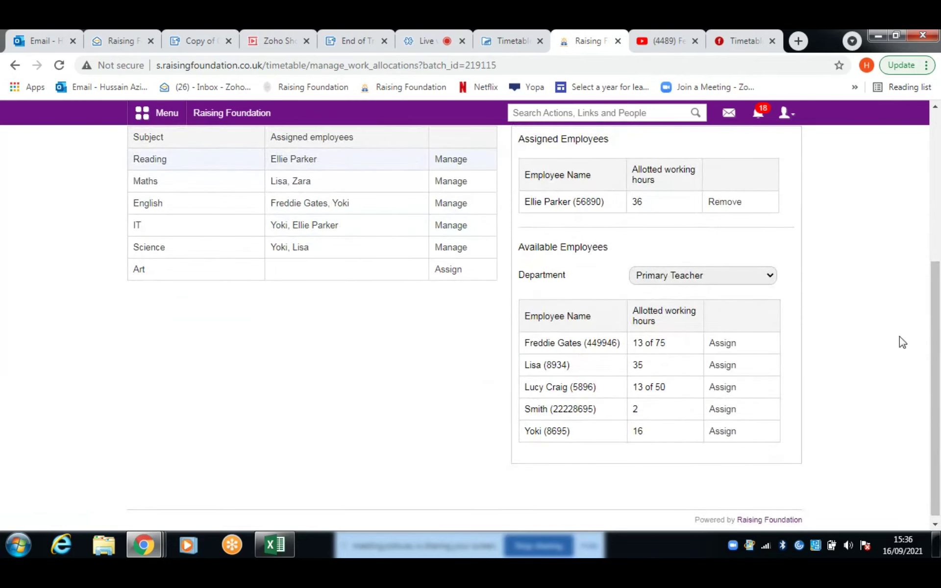
click(722, 433)
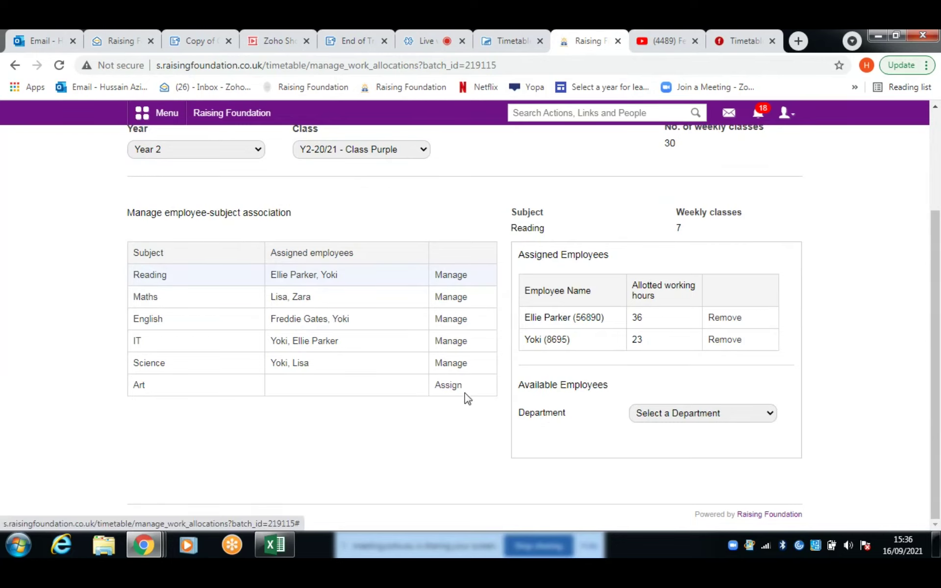
Assign the Primary Teacher department employee with 2 allotted working hours to the Art subject
click(449, 387)
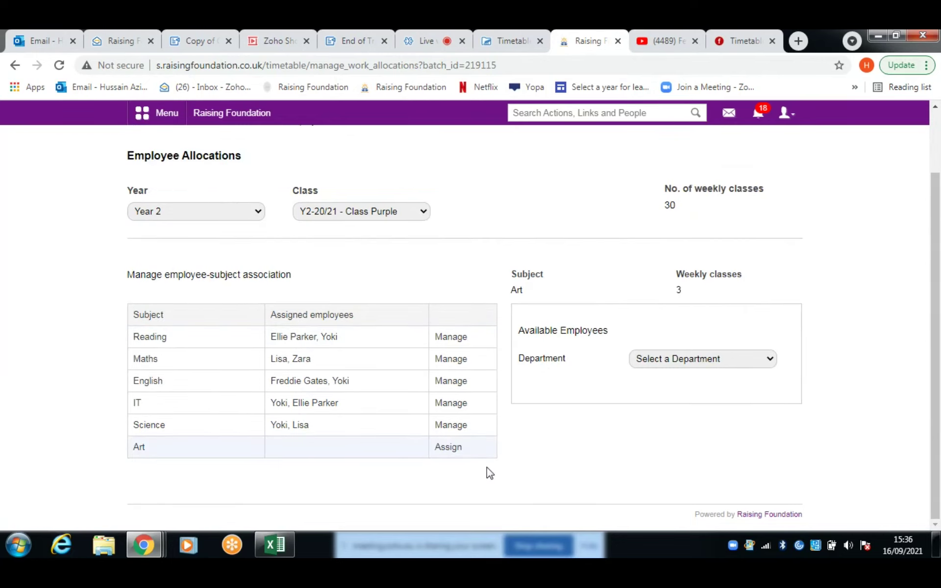
click(725, 362)
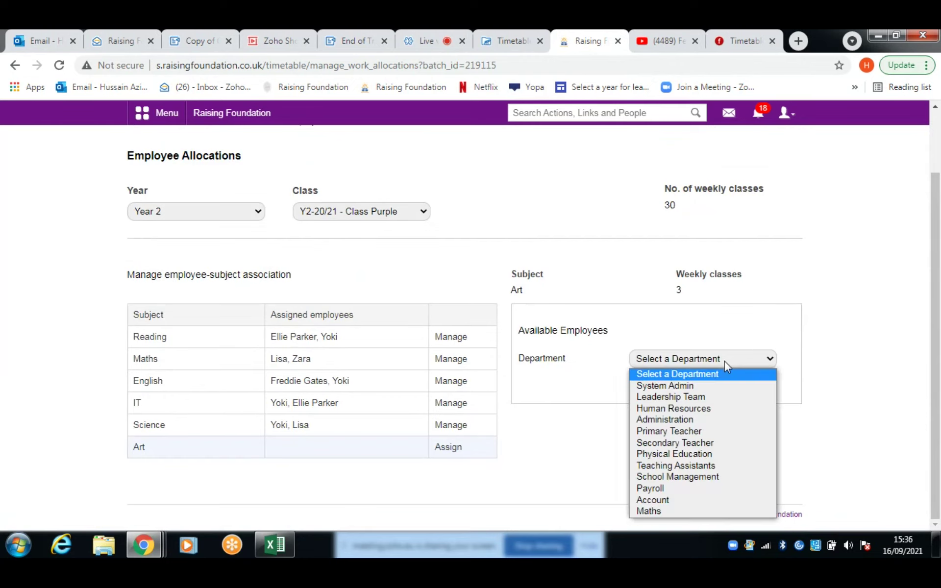
click(740, 438)
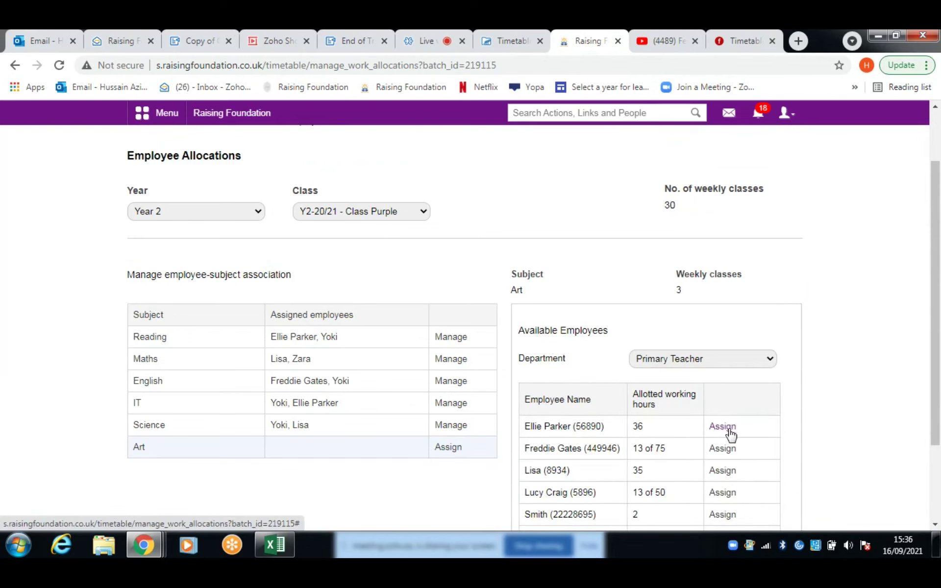
scroll(821, 379, down, 1)
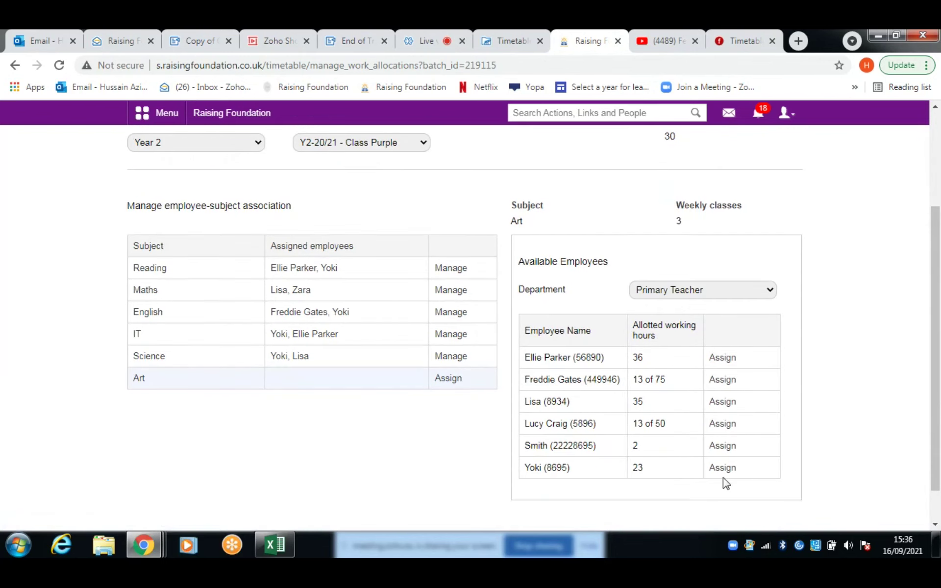
click(727, 447)
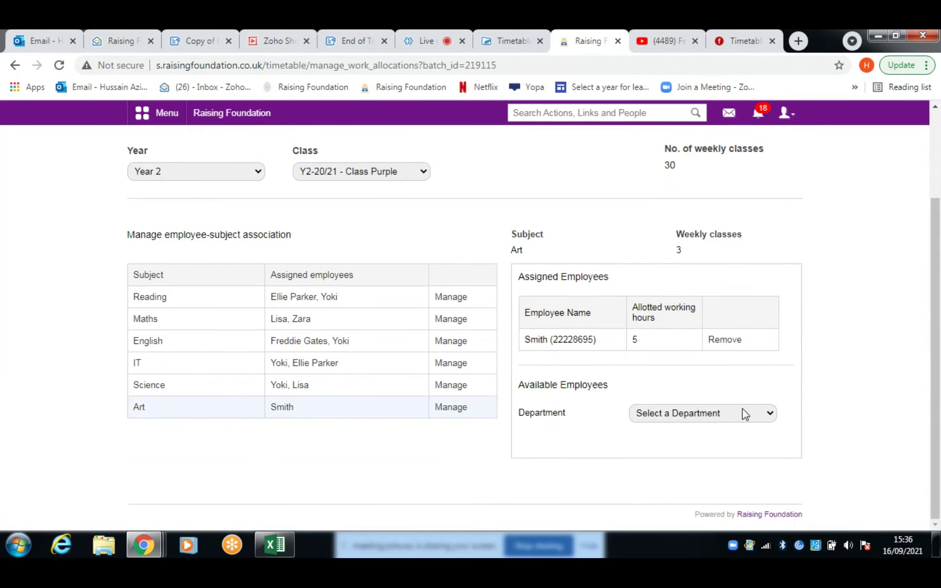
Add the last-listed employee of the Primary Teacher department as a second teacher for Art
click(724, 422)
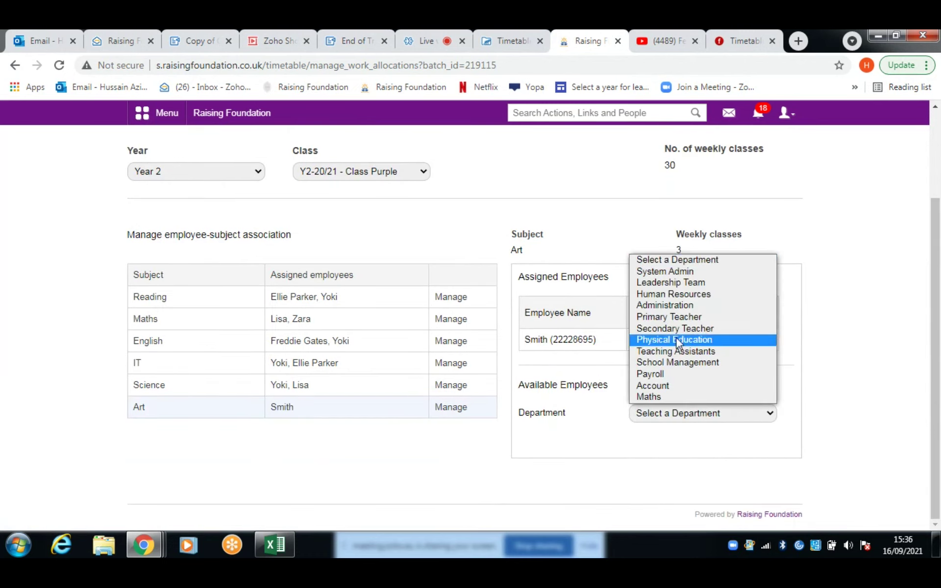
click(674, 316)
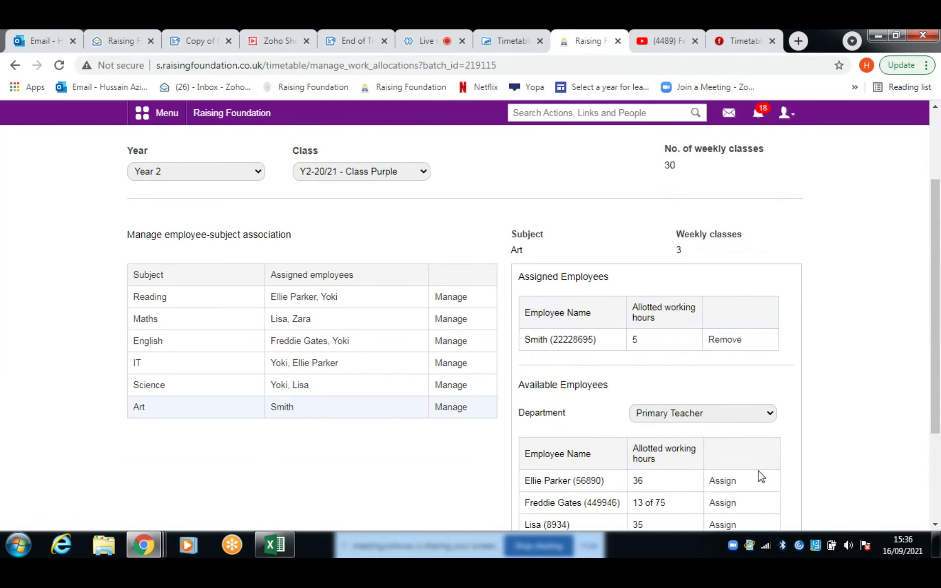
scroll(784, 437, down, 3)
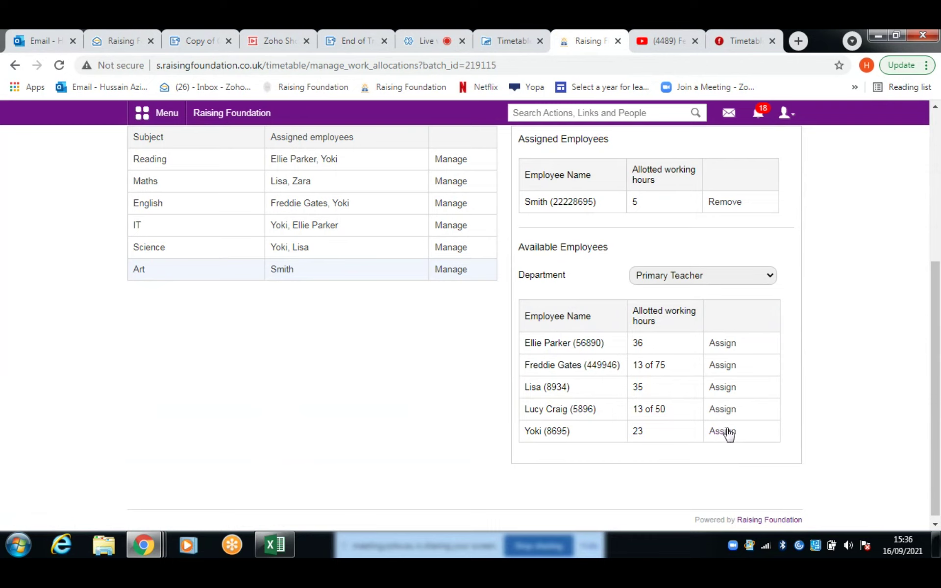
click(723, 432)
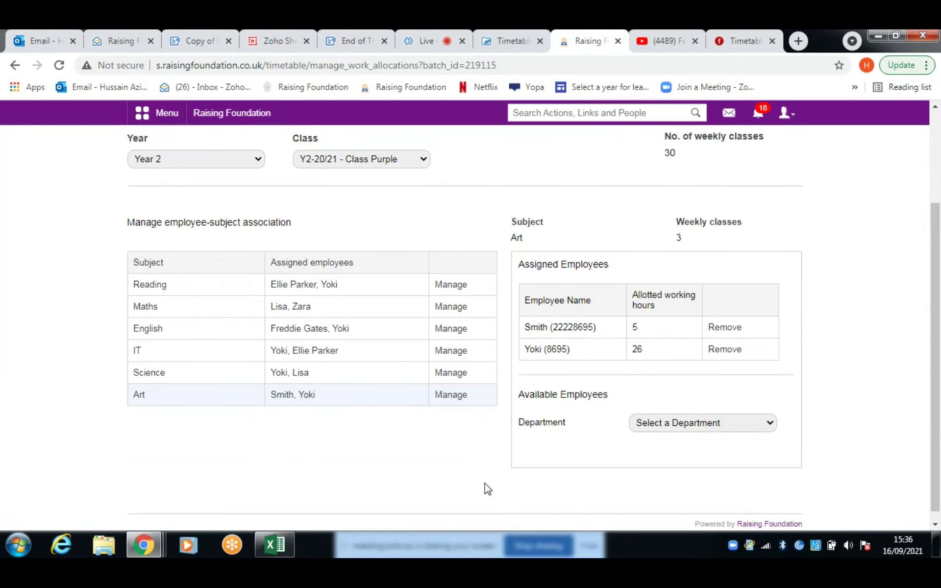
Return to the Timetable home page and list the inactive timetables in Manage Timetables
scroll(487, 487, up, 3)
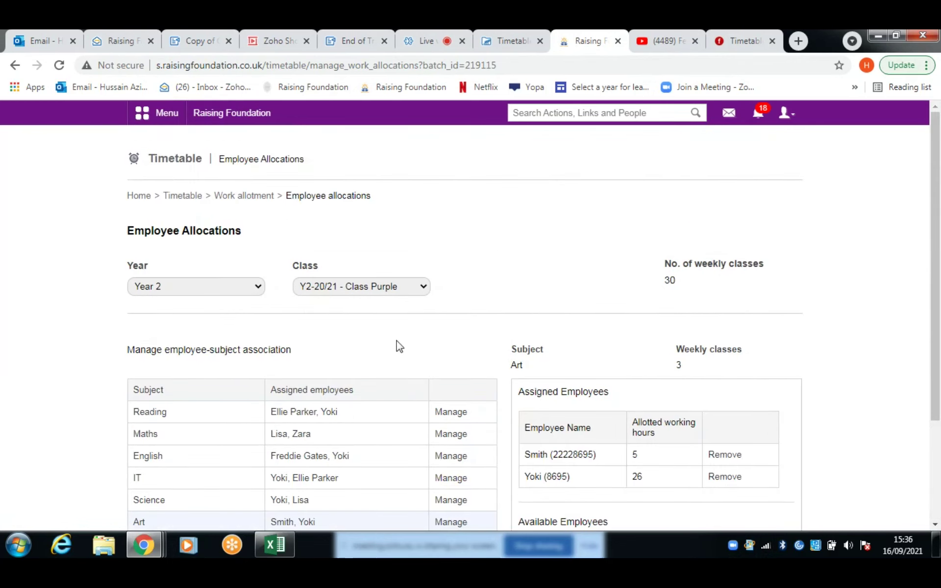
scroll(401, 332, down, 1)
scroll(400, 311, up, 1)
click(197, 197)
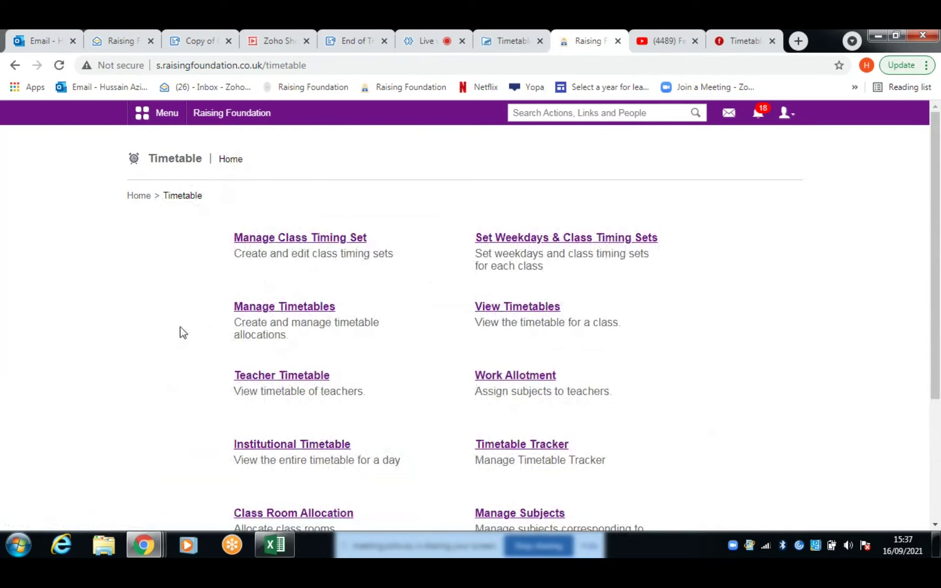
click(254, 307)
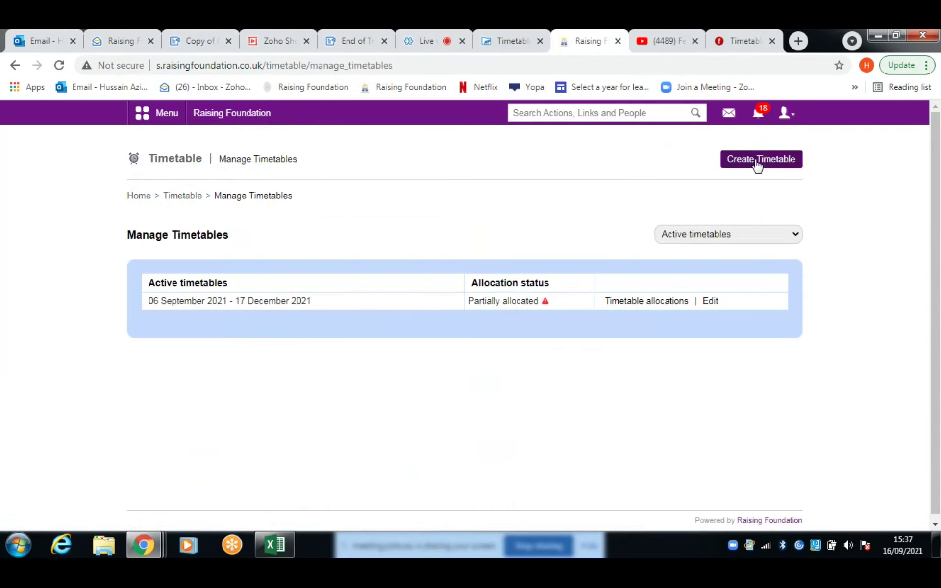
click(734, 233)
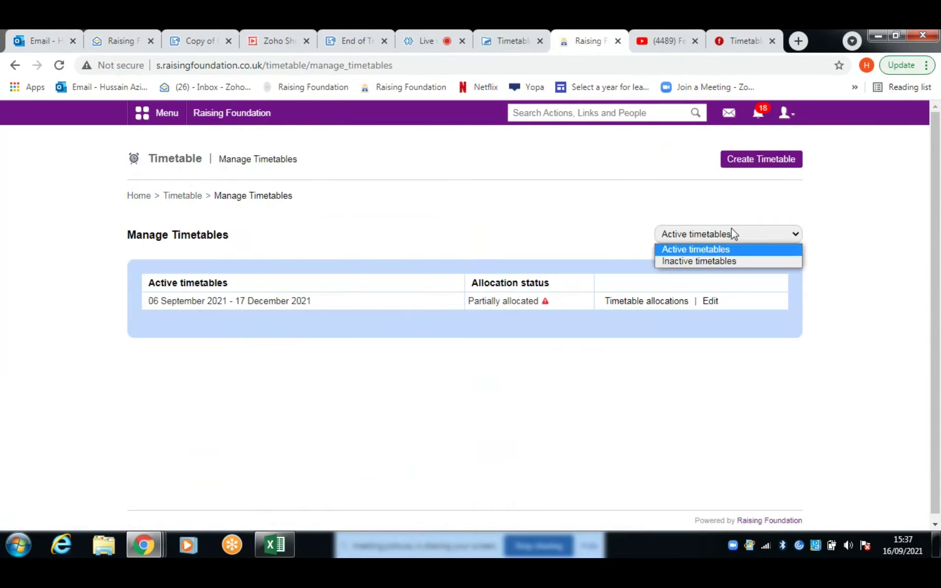
click(743, 261)
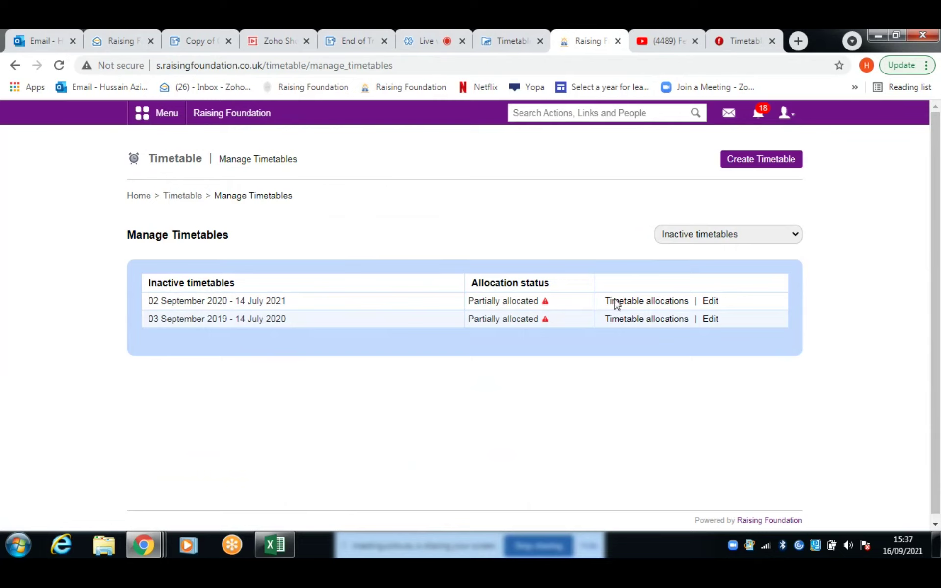
Open the timetable allocations for 02 September 2020 - 14 July 2021 and manage those of the Year 2 Class Purple
click(667, 301)
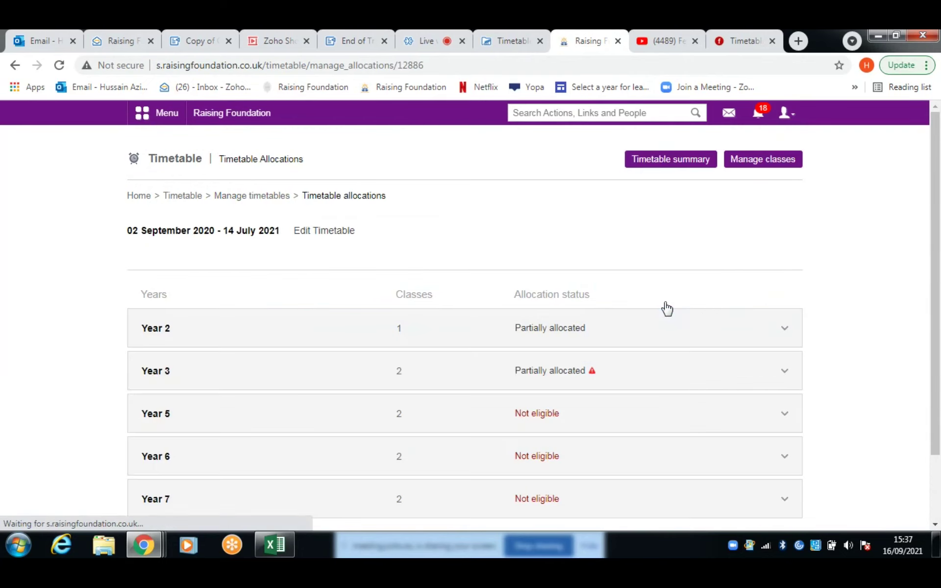
scroll(563, 282, down, 1)
right_click(130, 257)
scroll(494, 184, up, 1)
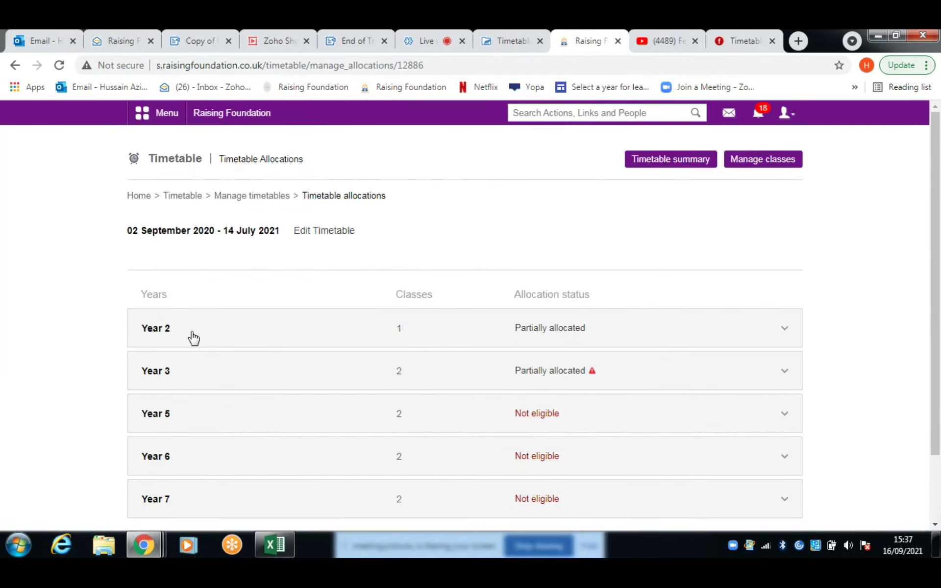
click(192, 338)
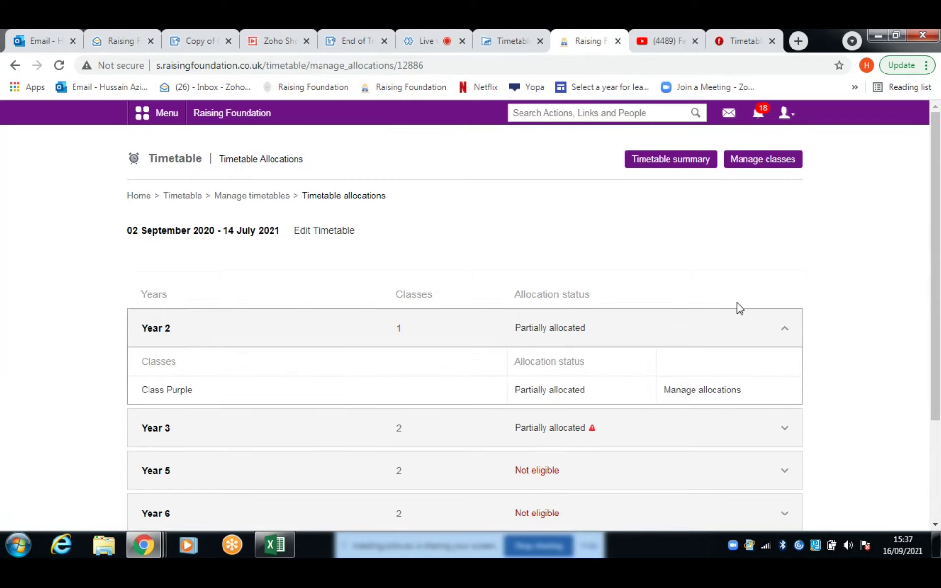
click(674, 392)
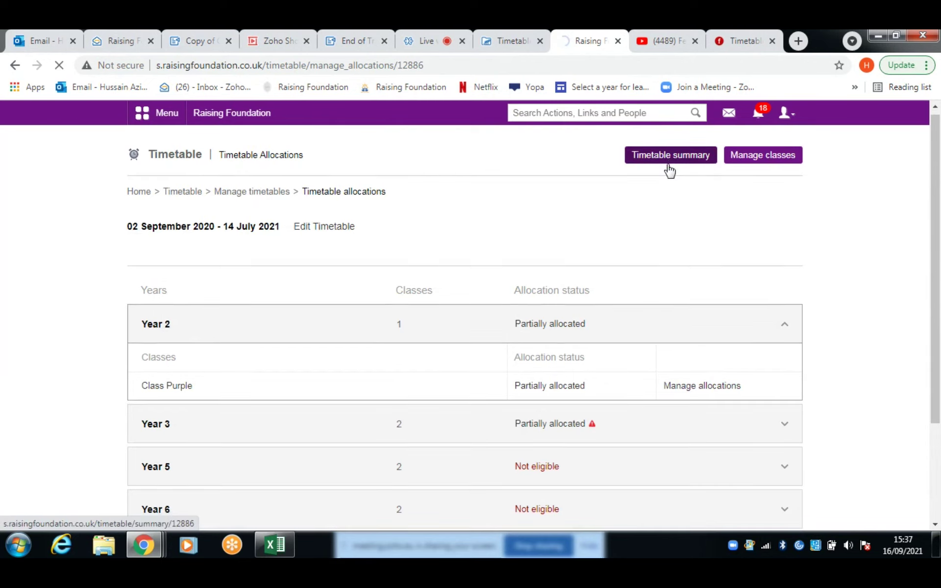
Examine the weekly timetable grid of Year 2 Class Purple, its free slots and the subjects available for allocation
scroll(669, 166, down, 2)
scroll(668, 169, down, 3)
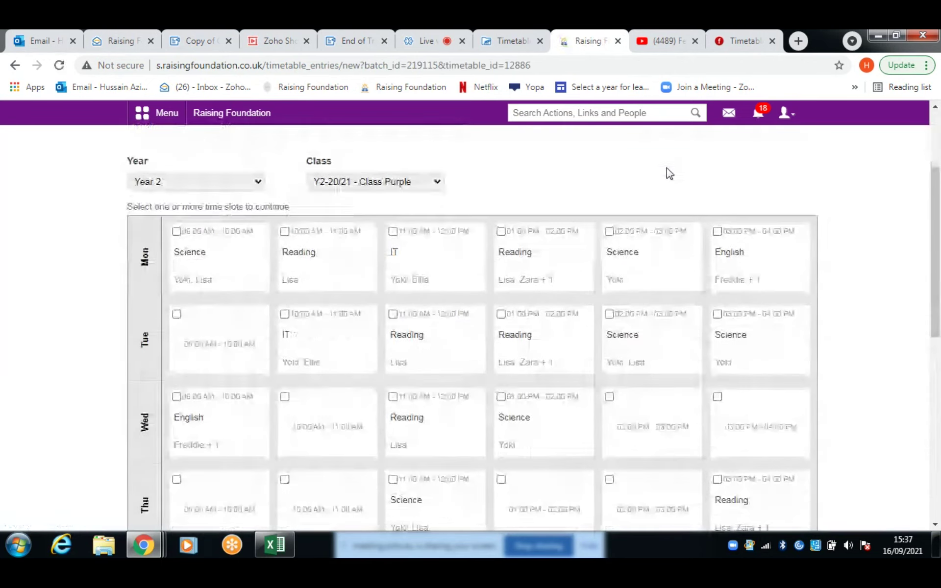
scroll(669, 174, down, 1)
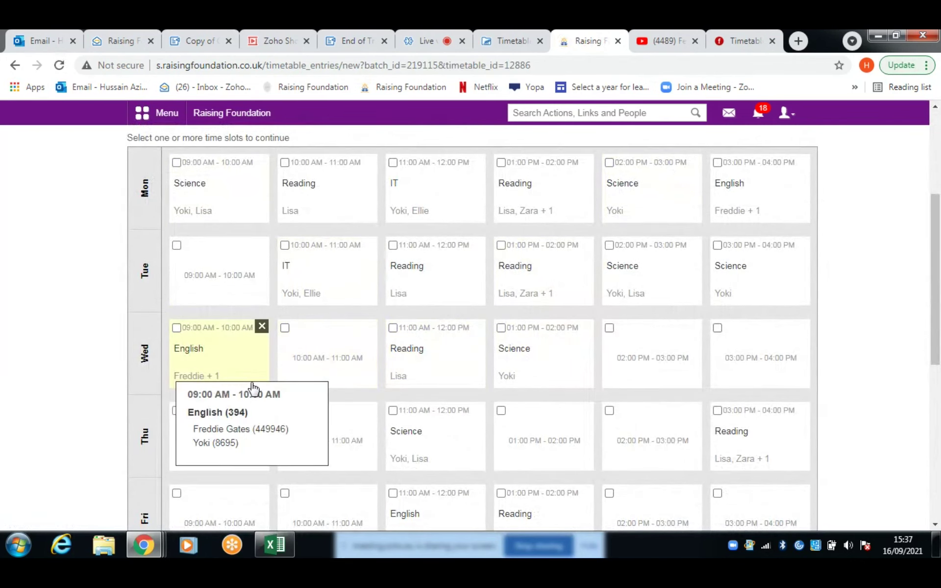
scroll(514, 332, down, 1)
scroll(368, 315, up, 1)
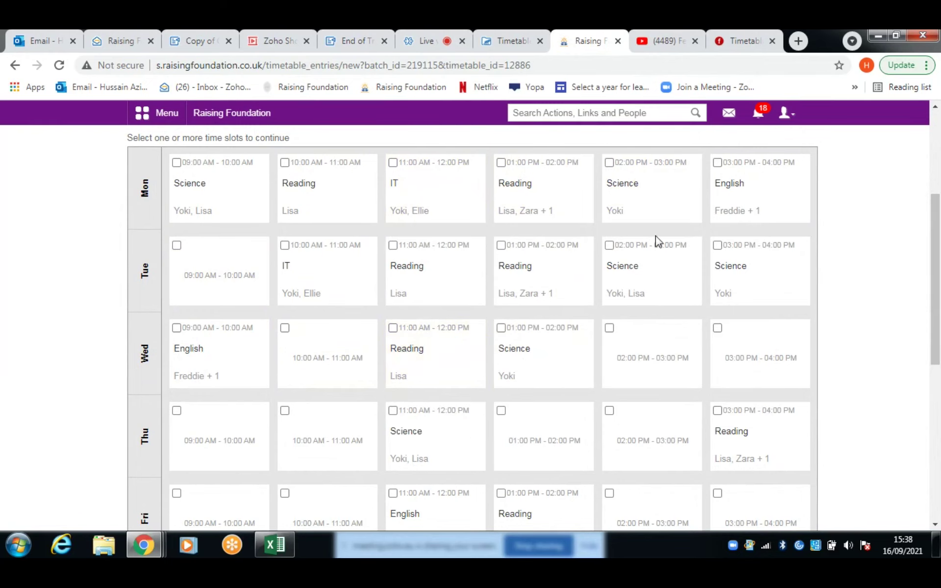
scroll(658, 240, down, 1)
scroll(657, 243, up, 1)
scroll(718, 193, down, 1)
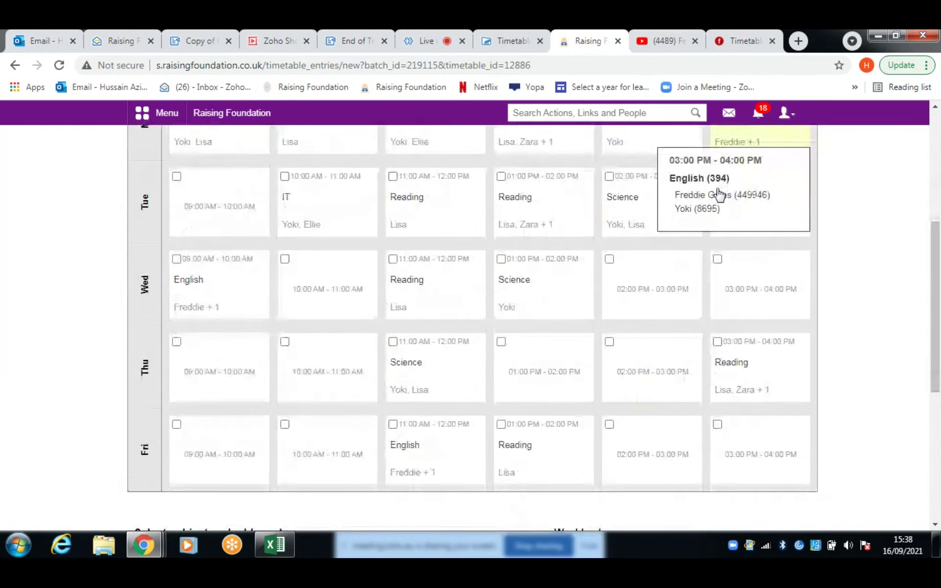
scroll(718, 193, down, 2)
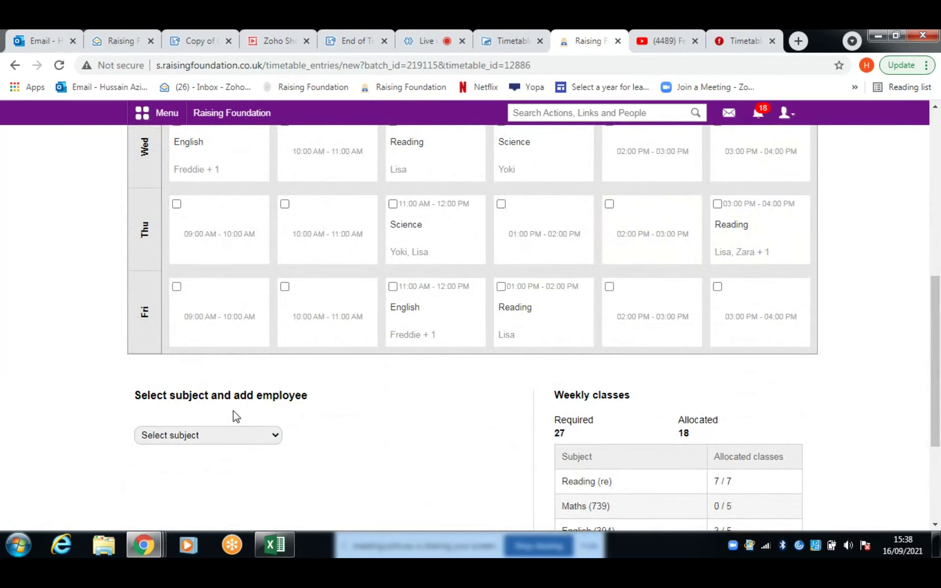
click(232, 435)
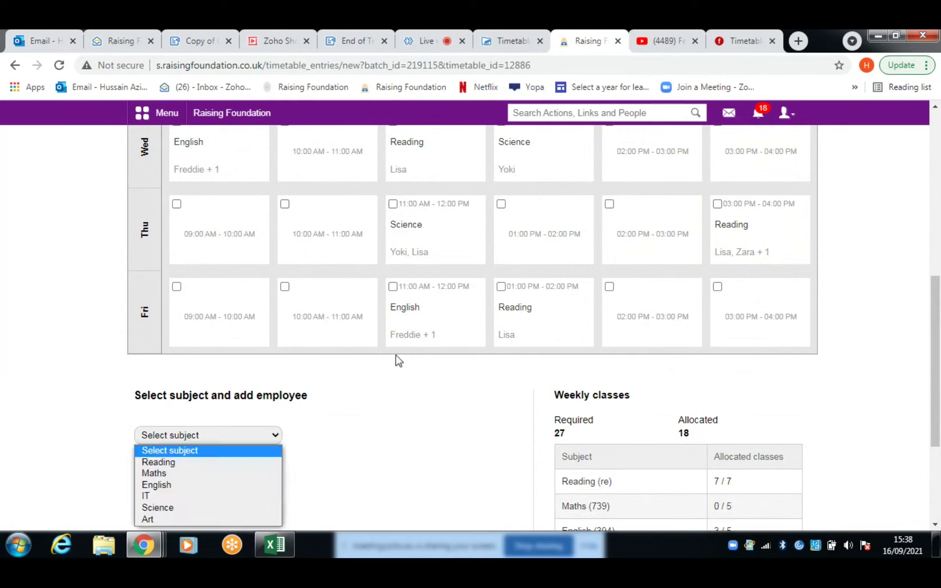
mouse_move(535, 329)
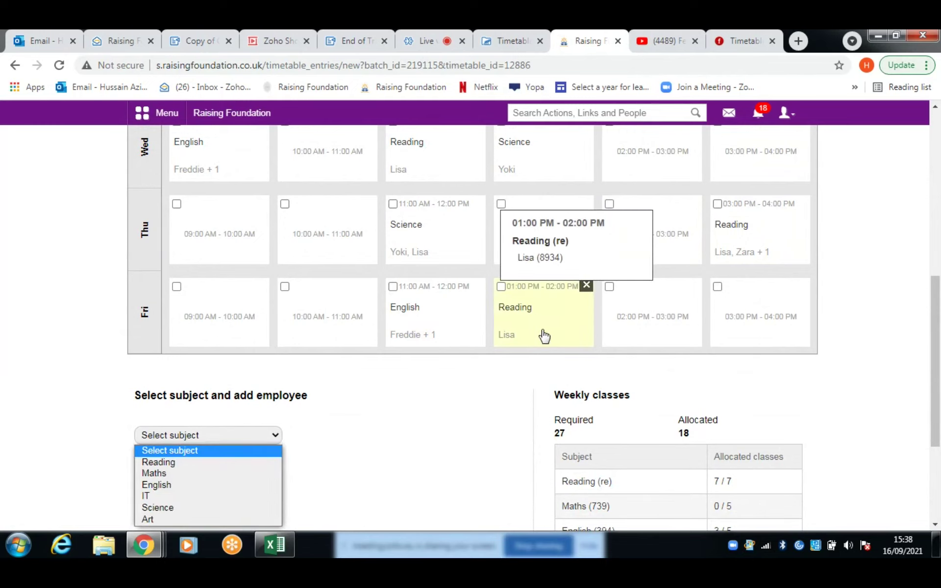
scroll(436, 293, up, 1)
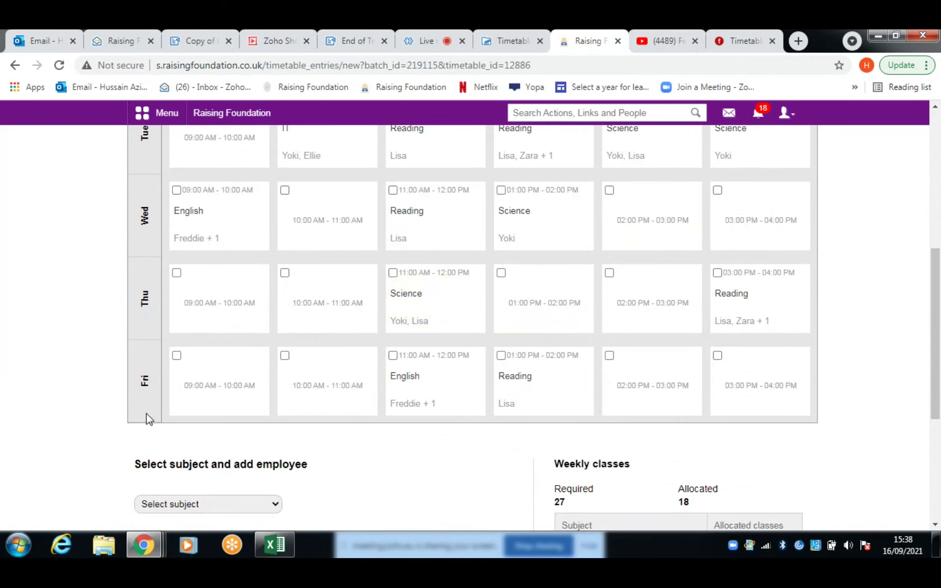
scroll(540, 361, up, 1)
scroll(392, 295, up, 1)
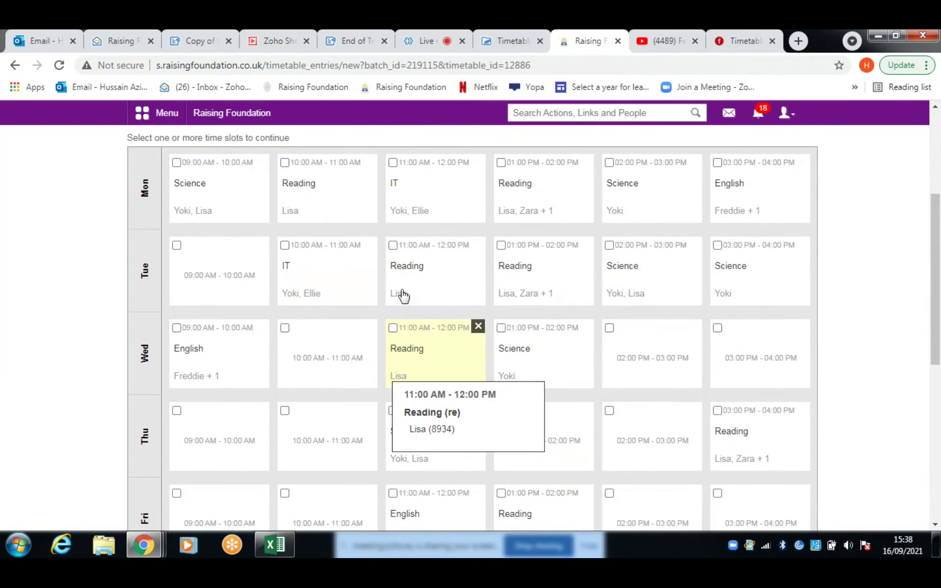
scroll(457, 264, down, 1)
scroll(345, 385, down, 4)
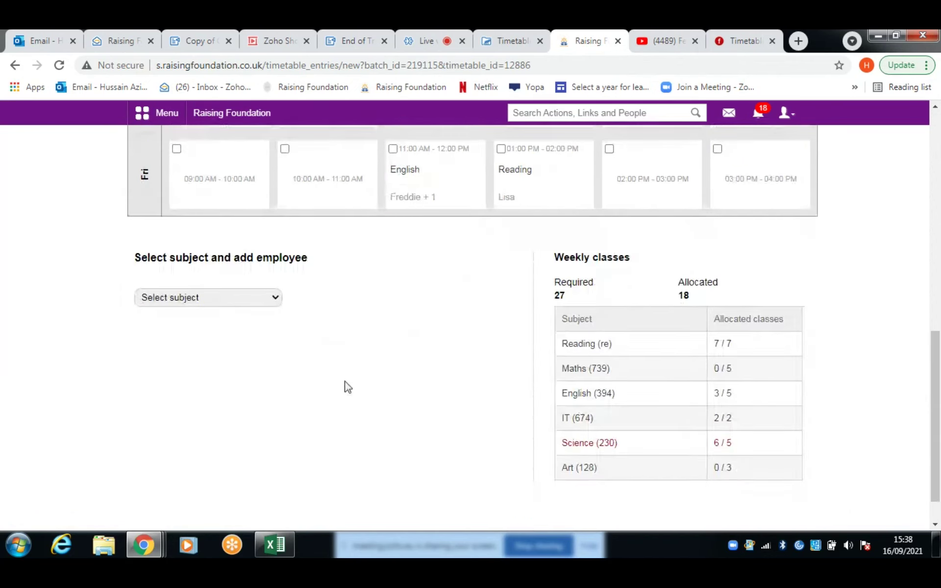
Choose Art as the subject to allocate and select both of its listed employees
click(267, 298)
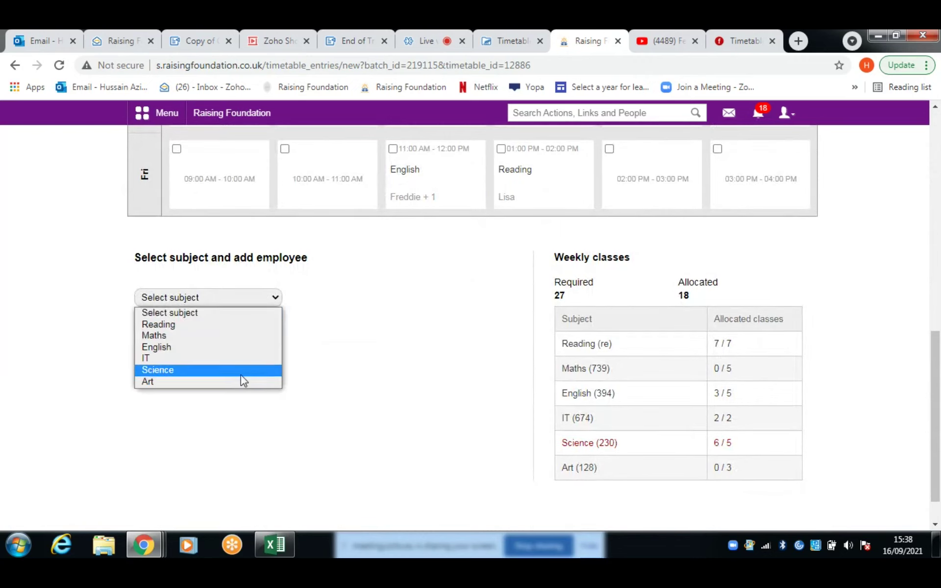
click(230, 383)
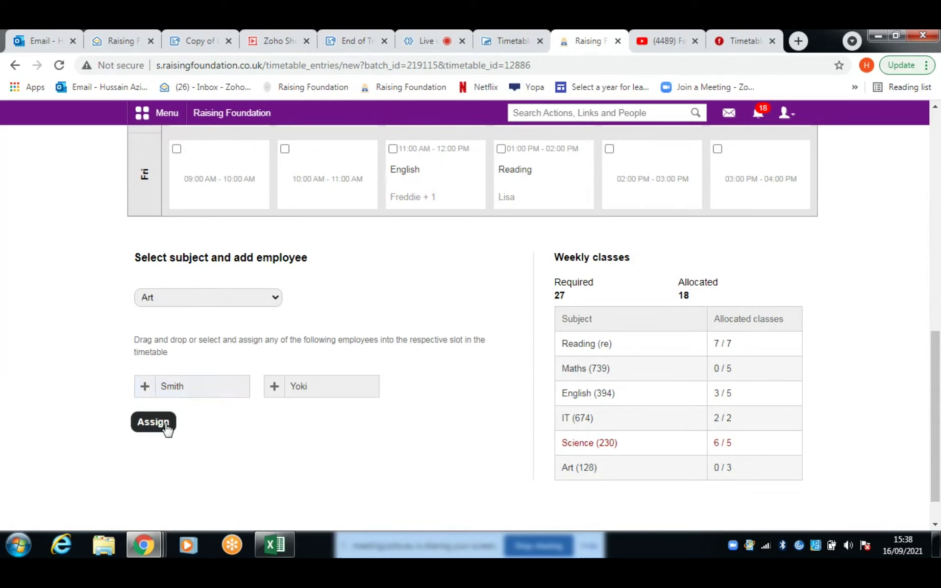
click(144, 390)
click(272, 395)
Assign Art with both teachers to Tuesday 09:00-10:00 AM, Wednesday 10:00-11:00 AM and Thursday 02:00-03:00 PM, and check the grid
scroll(361, 387, up, 7)
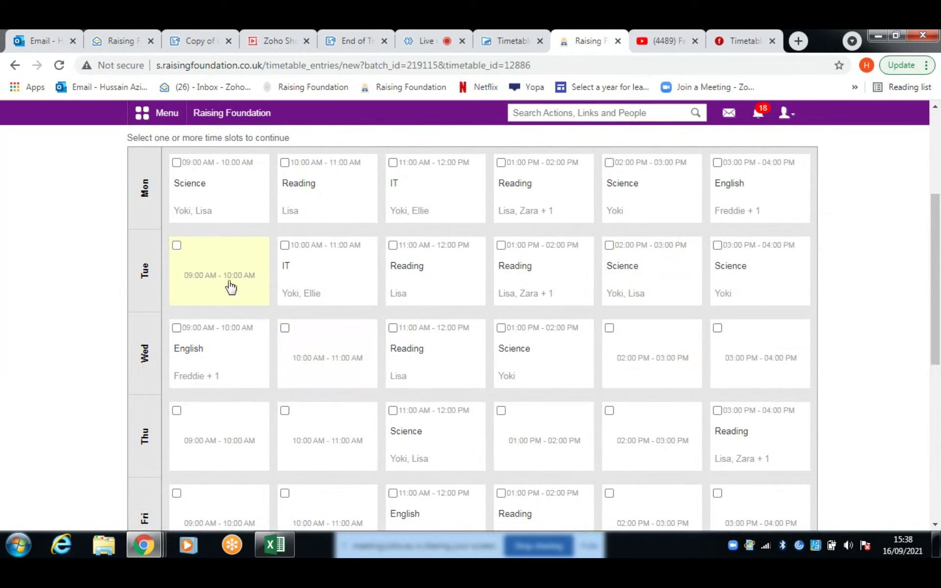
click(199, 279)
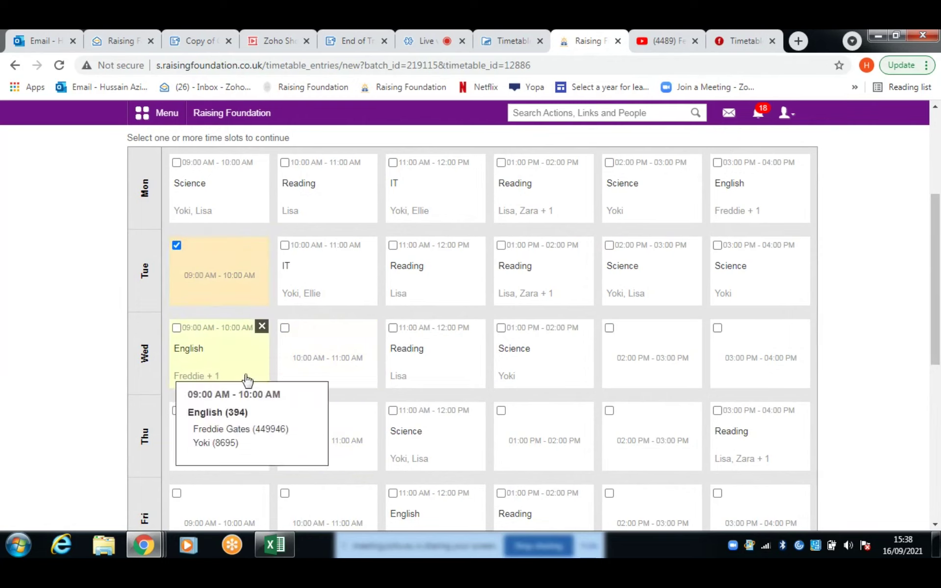
click(323, 373)
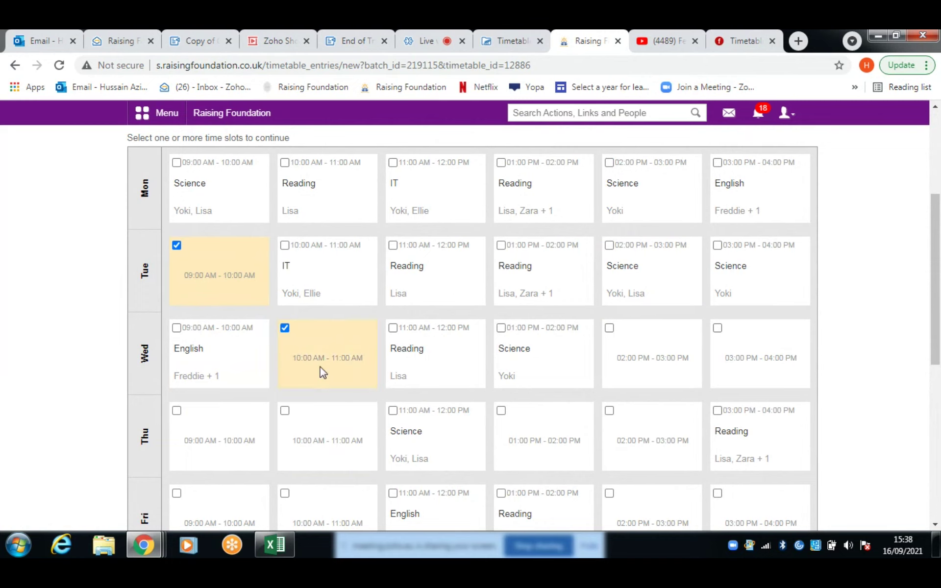
scroll(334, 377, down, 1)
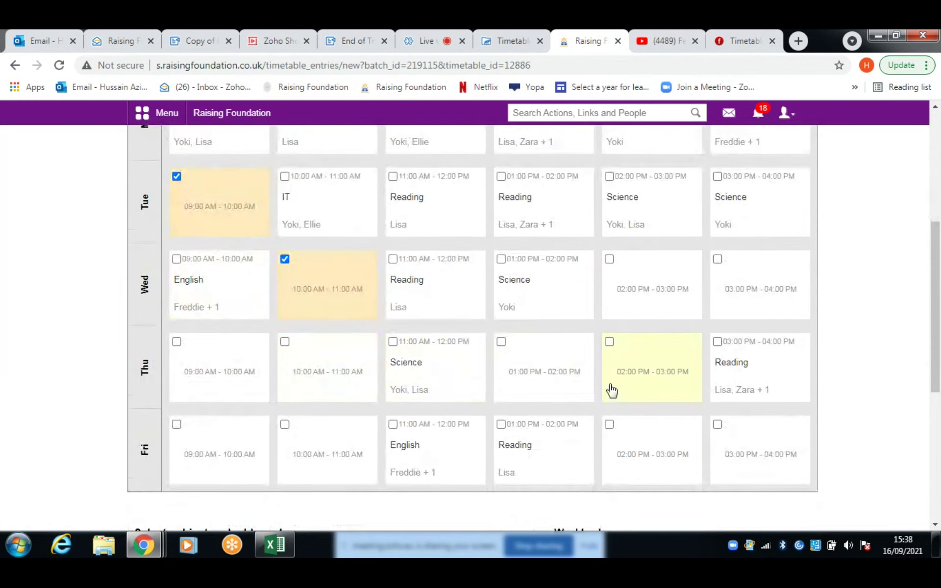
click(638, 387)
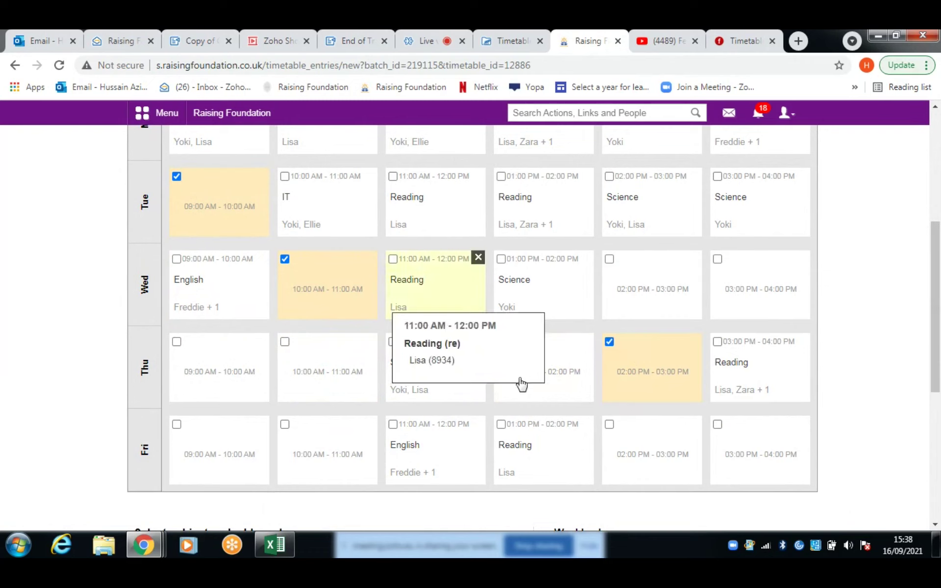
scroll(492, 326, down, 3)
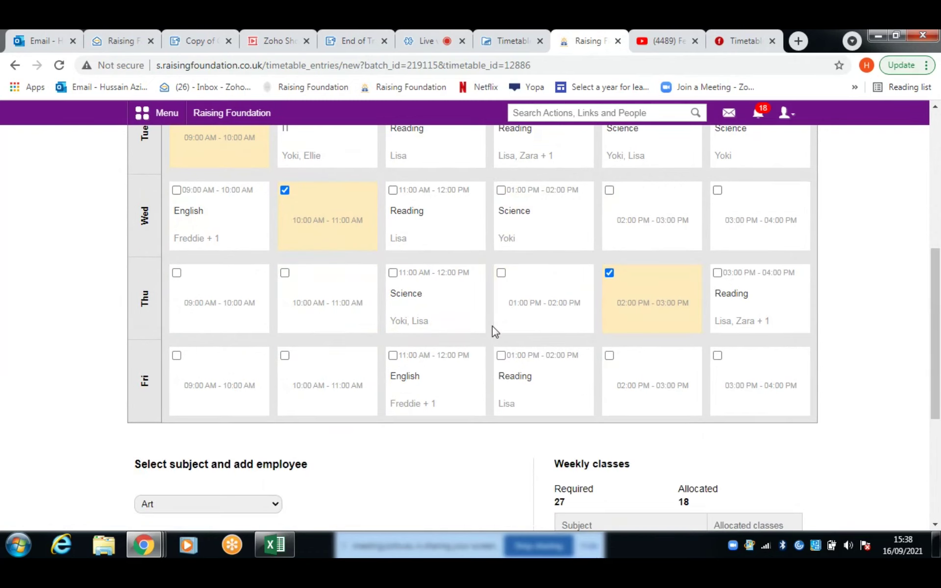
scroll(494, 331, down, 2)
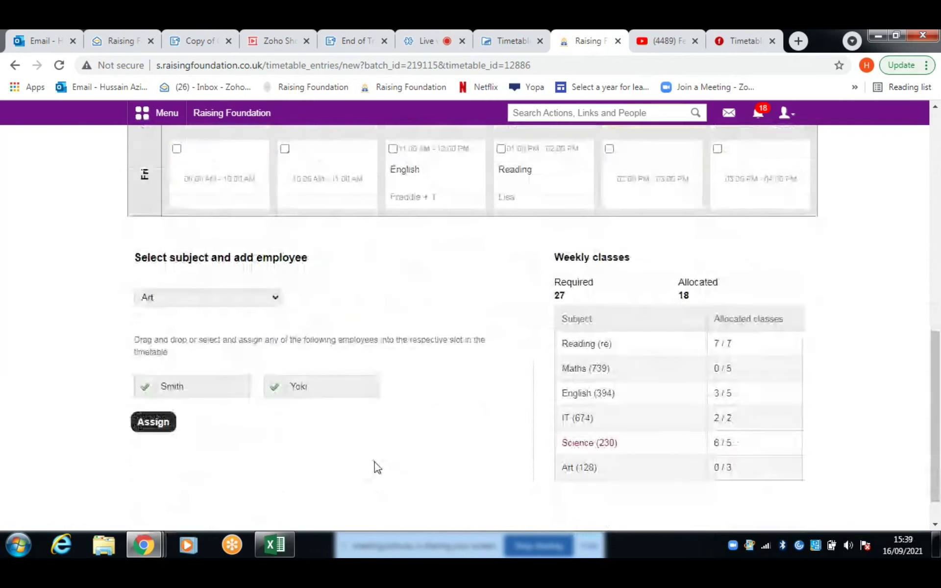
click(167, 424)
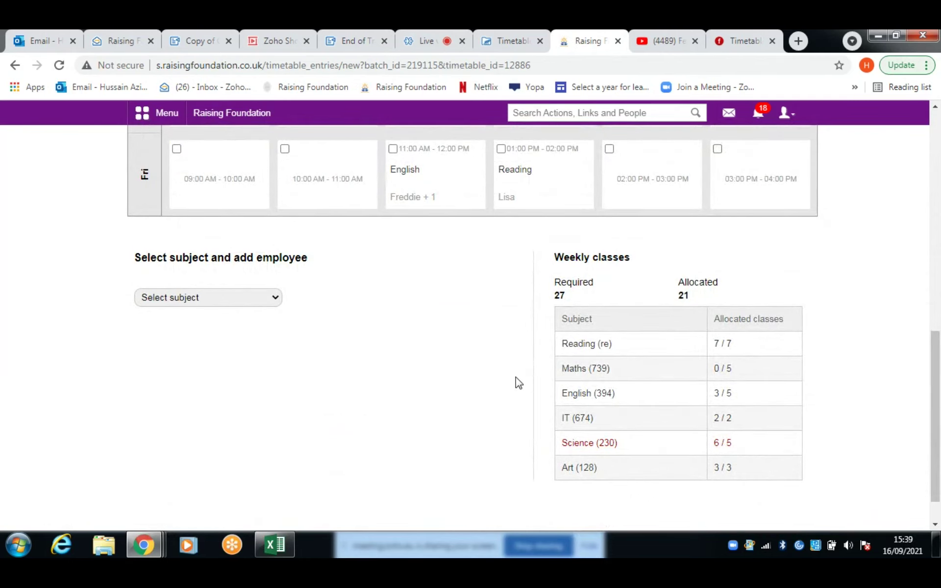
scroll(518, 382, up, 2)
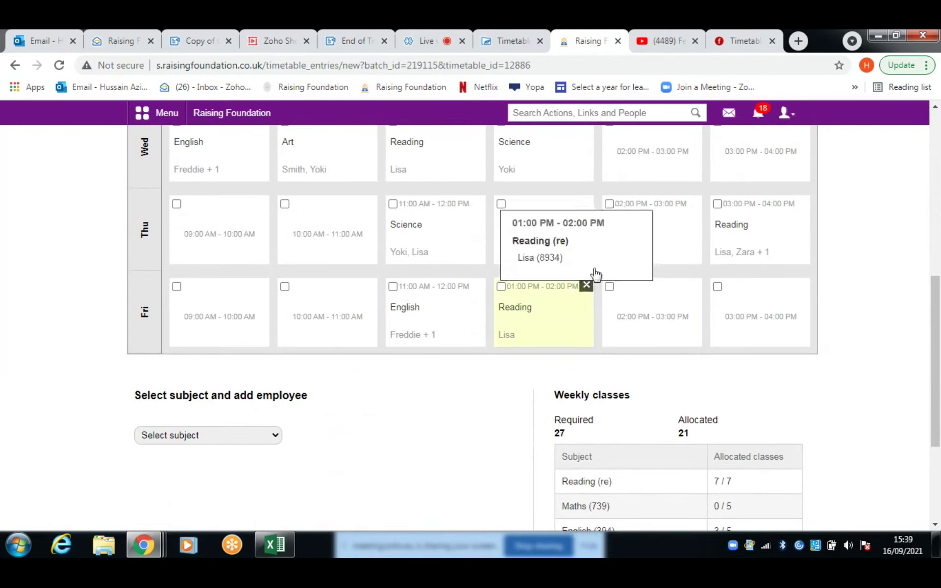
scroll(659, 261, up, 2)
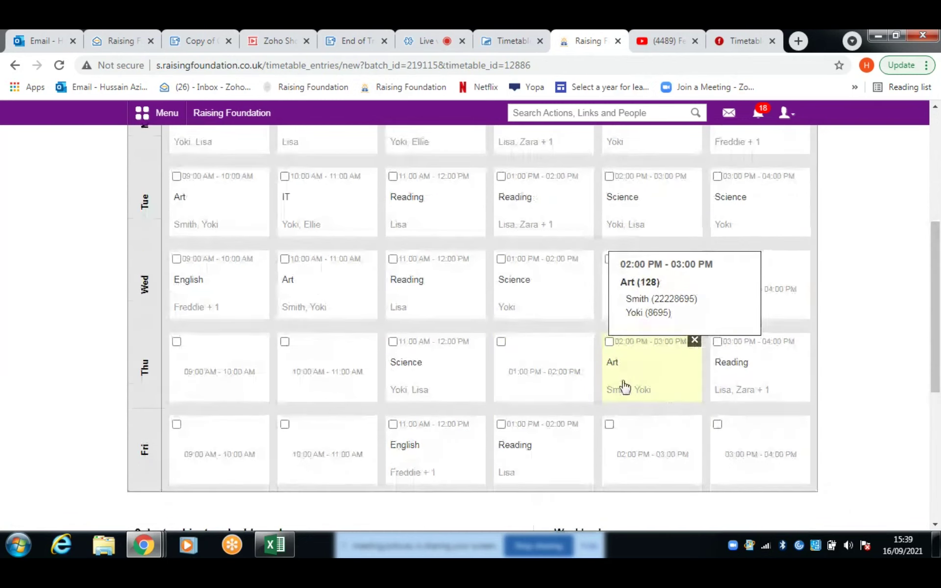
scroll(221, 206, up, 1)
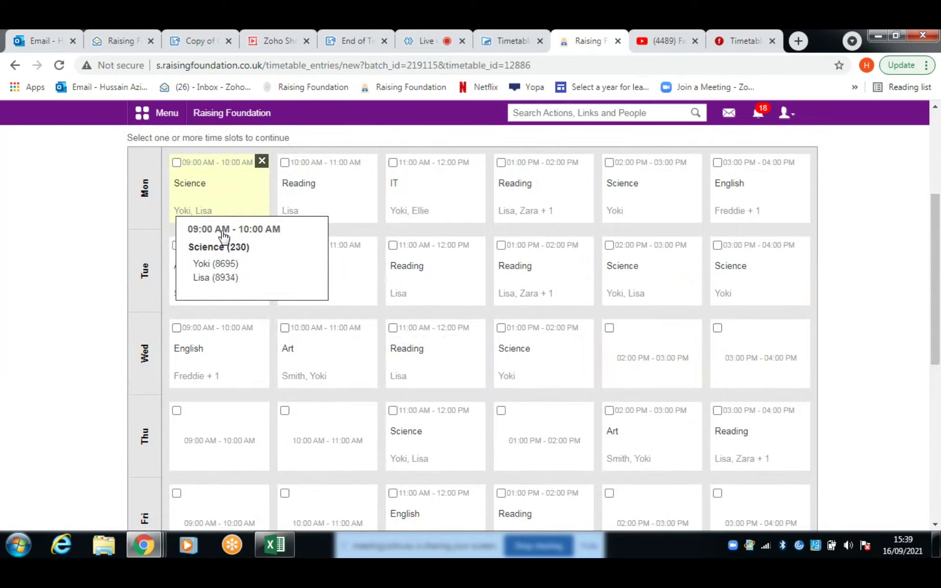
scroll(229, 237, up, 1)
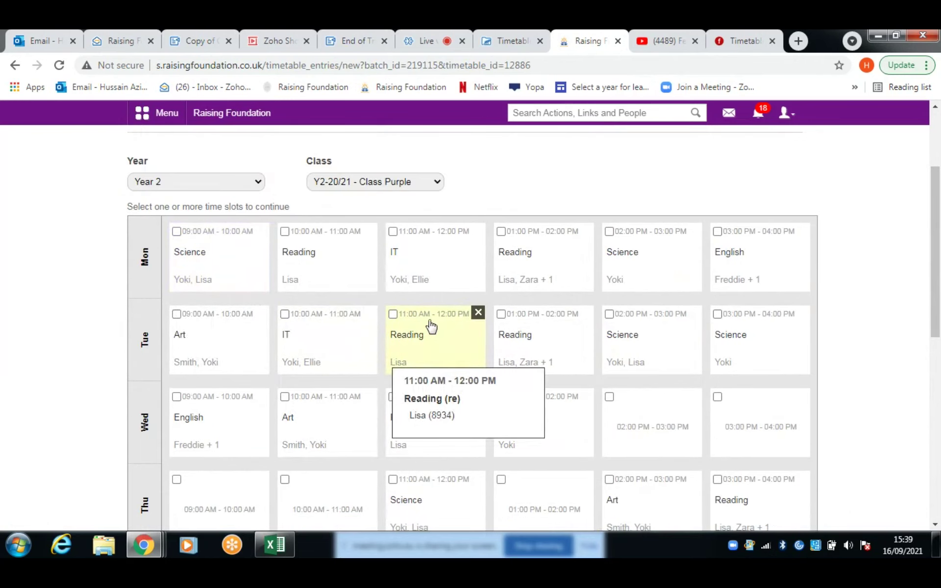
Switch to the Timetable presentation, play it through to the View Timetable slide and exit the slideshow
click(510, 42)
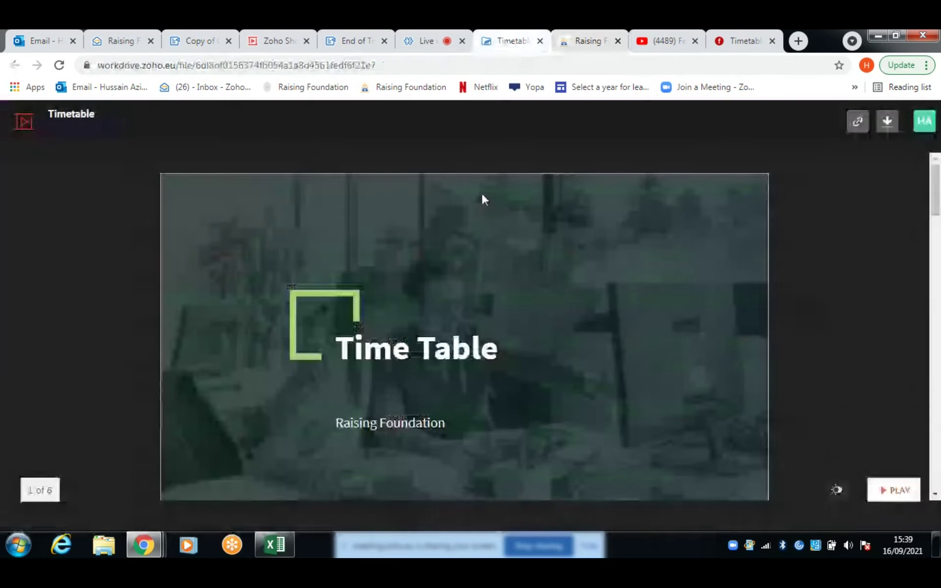
click(896, 492)
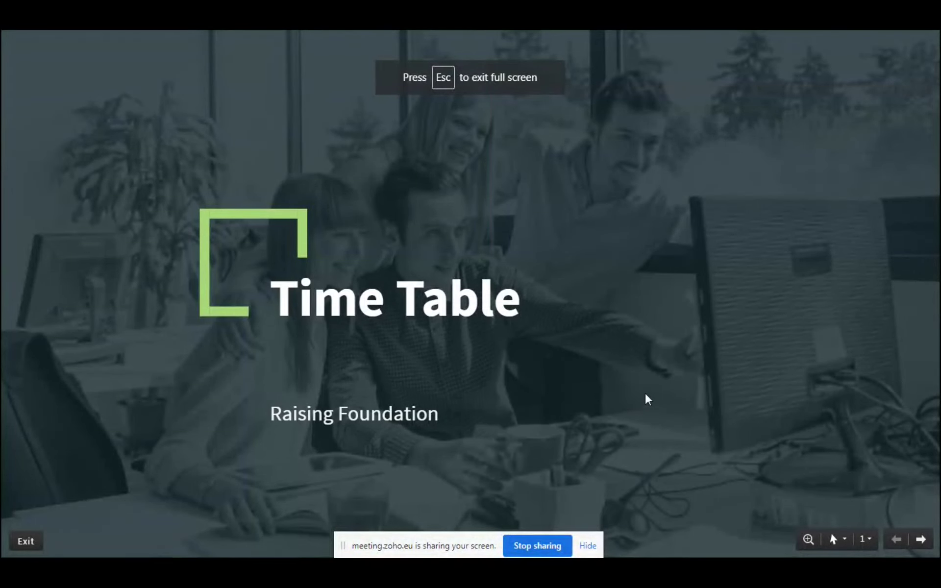
click(652, 387)
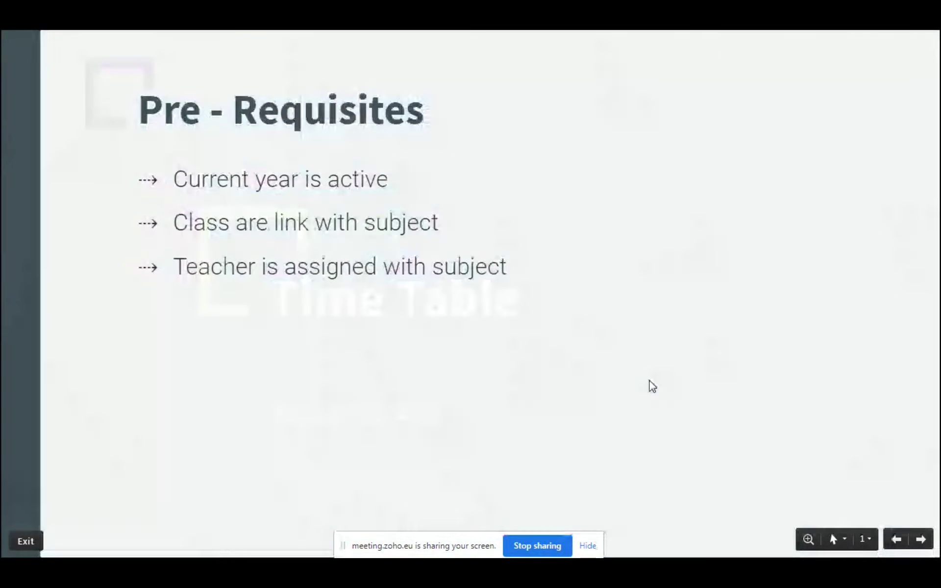
click(652, 386)
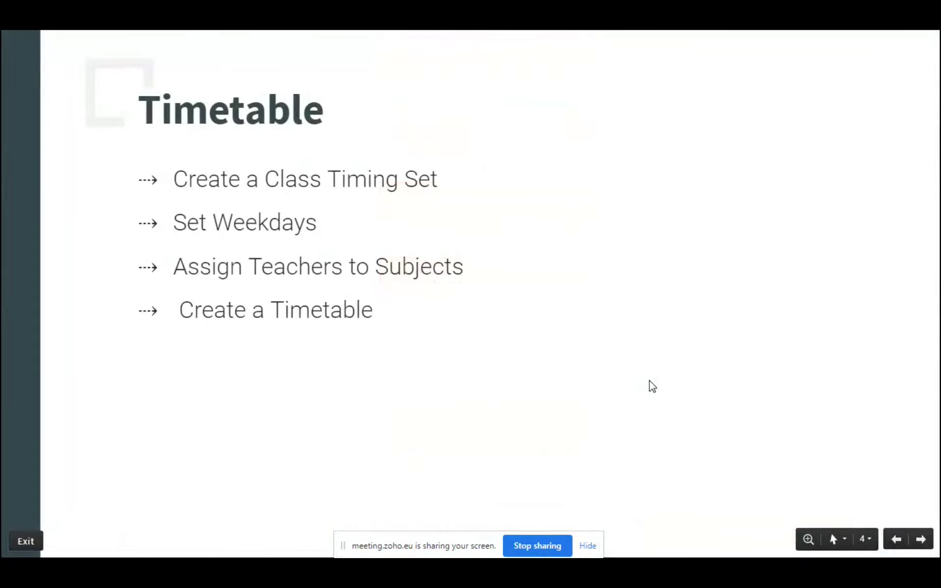
click(652, 387)
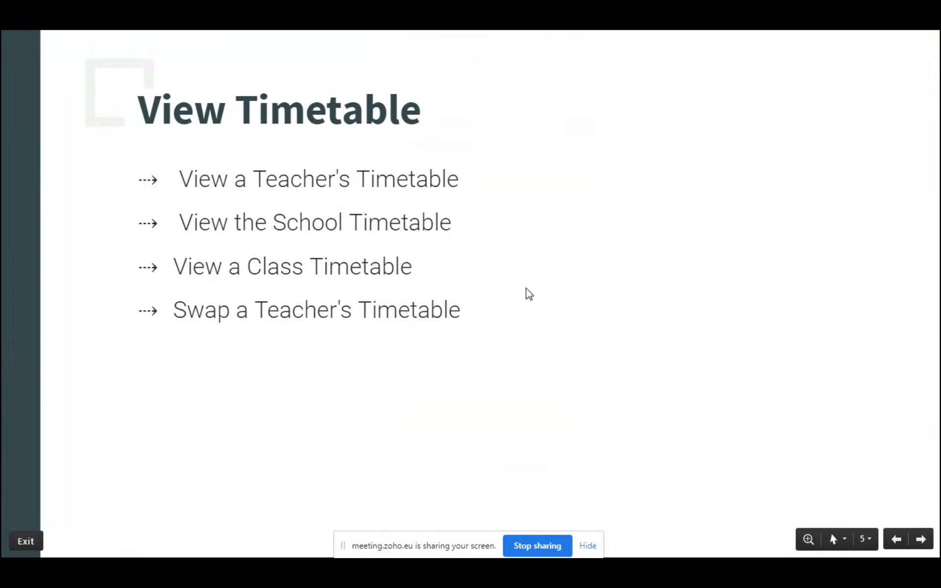
key(Escape)
Return to the school system's Timetable home page and view the first-listed teacher's schedule in Teacher Timetable
click(559, 43)
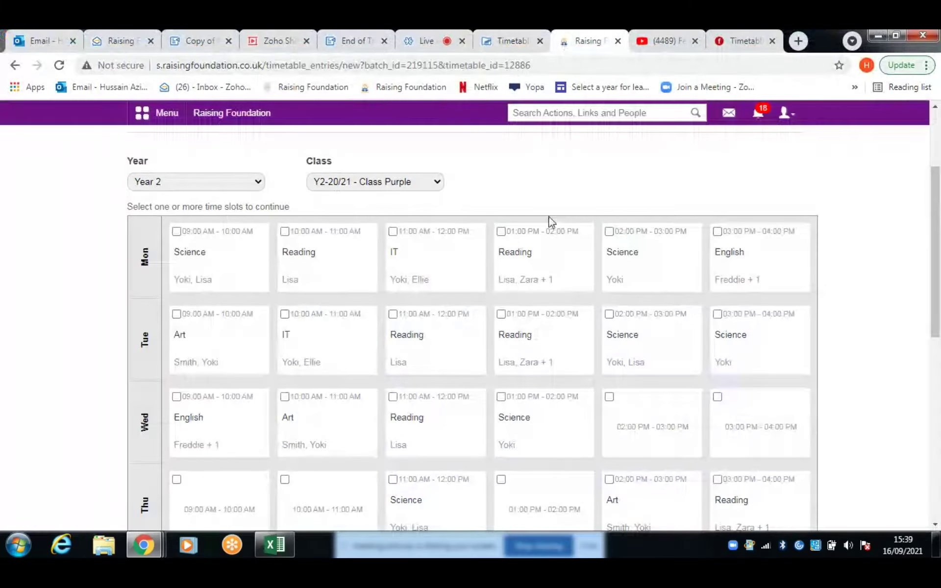
click(163, 128)
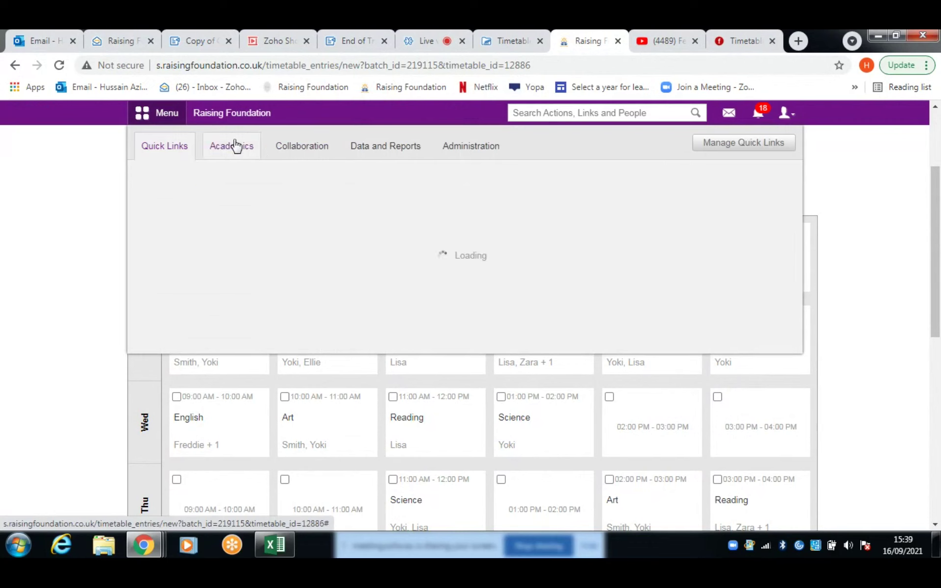
click(521, 337)
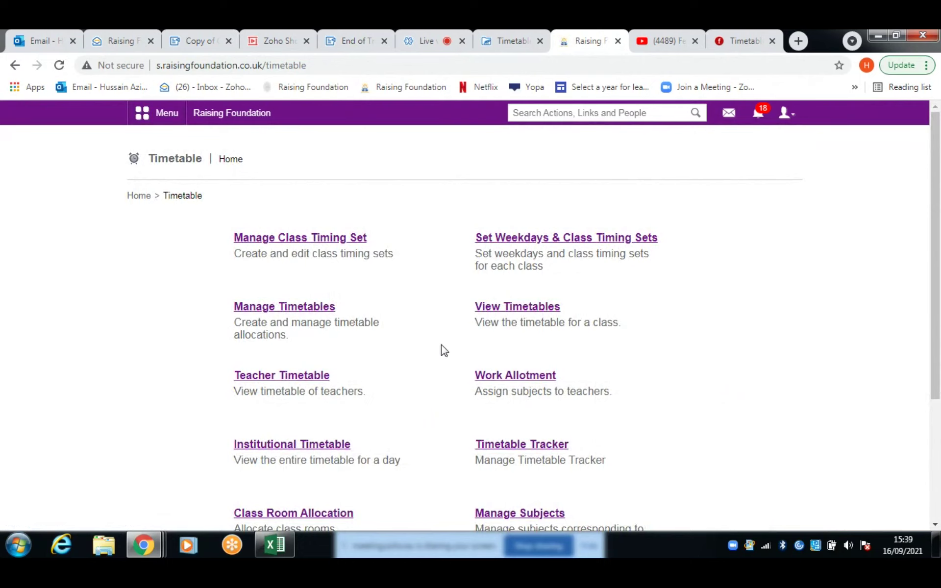
click(305, 383)
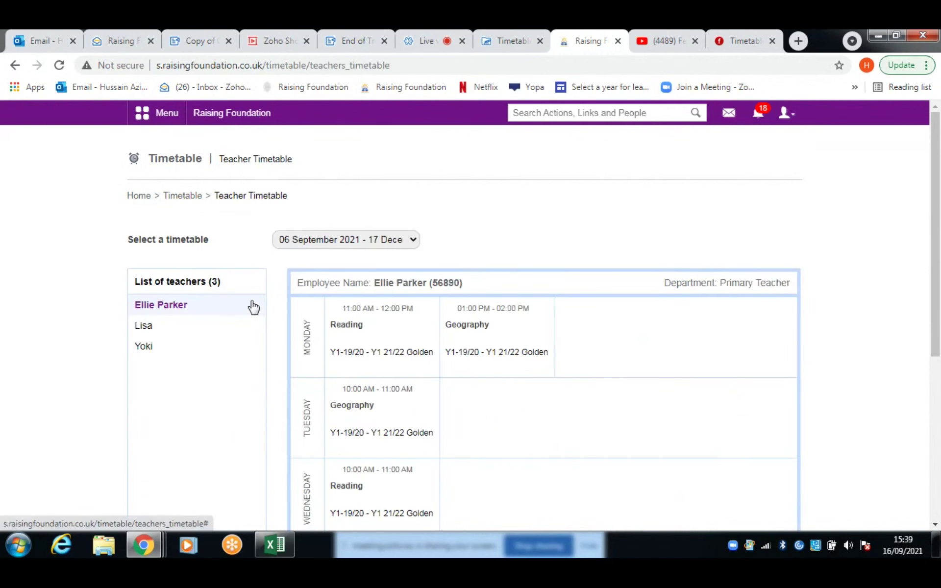
scroll(250, 294, down, 1)
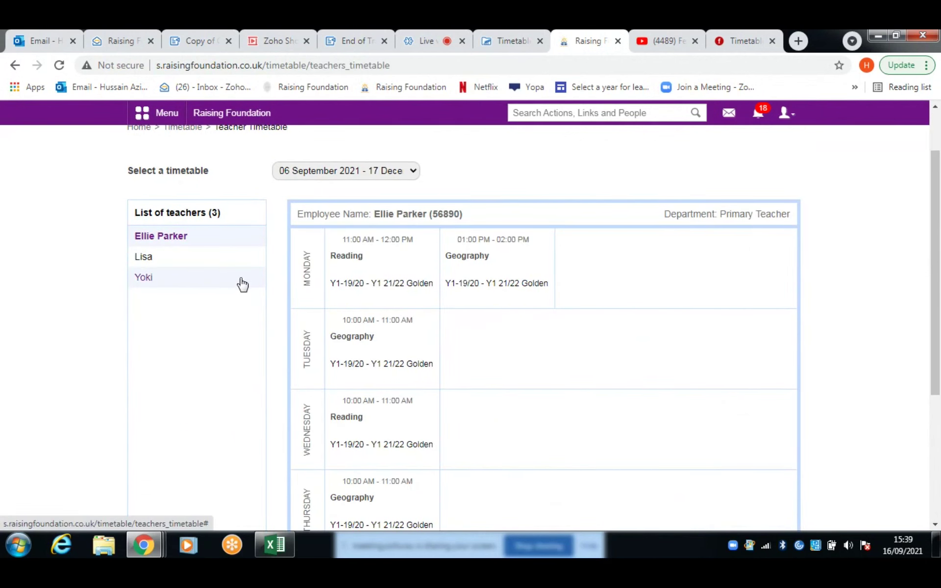
scroll(243, 284, up, 1)
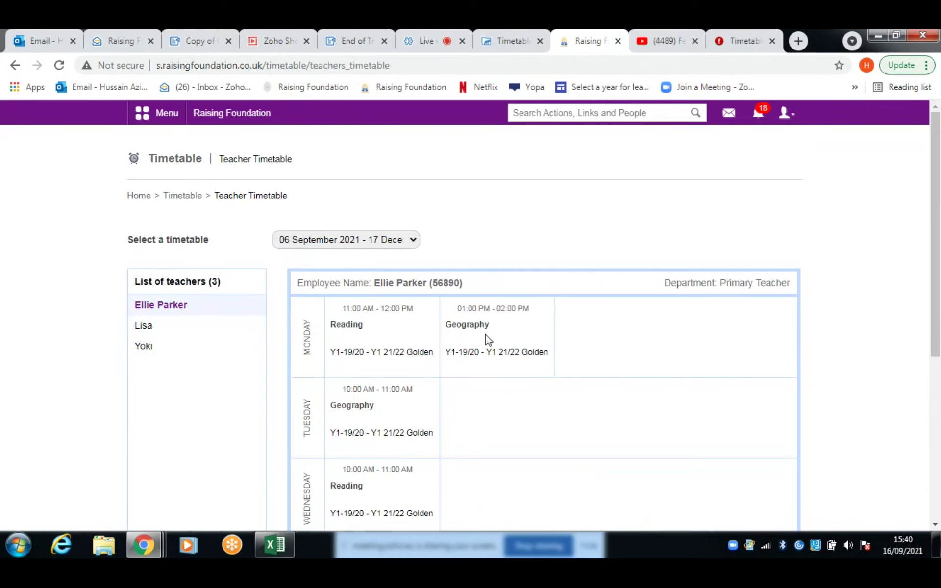
Review the first-listed teacher's lessons from Monday to Friday in the 06 September 2021 - 17 December 2021 timetable
scroll(377, 353, down, 2)
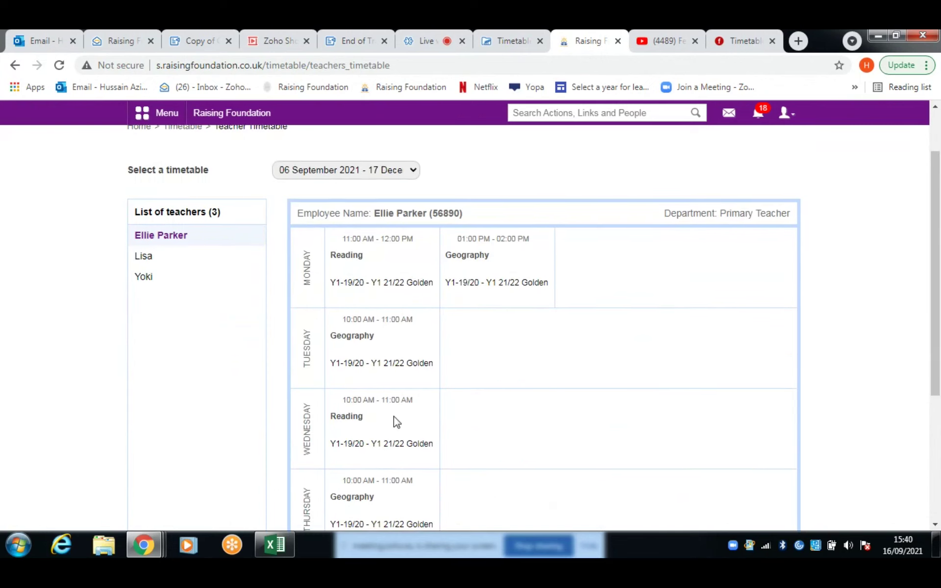
scroll(354, 342, down, 2)
scroll(393, 417, down, 2)
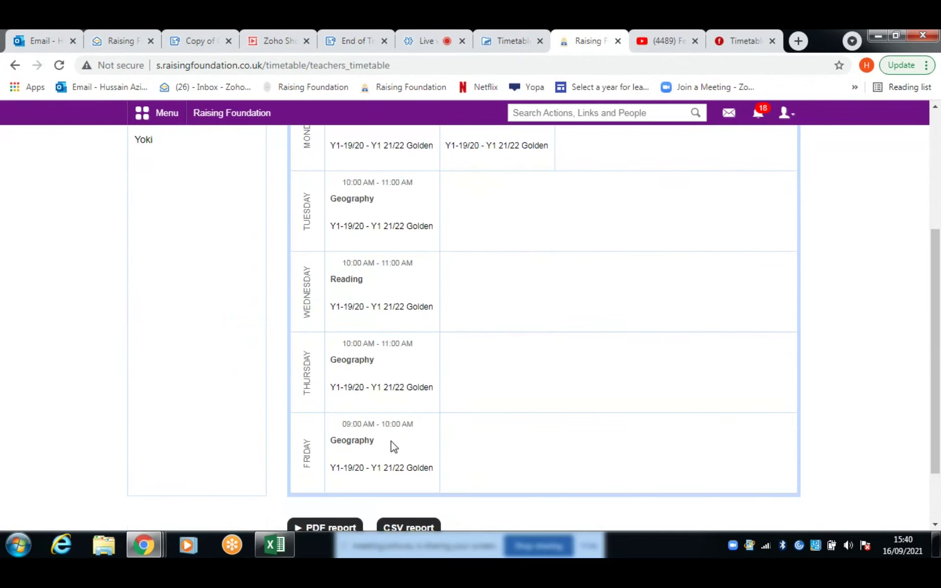
scroll(401, 455, up, 2)
scroll(245, 343, up, 2)
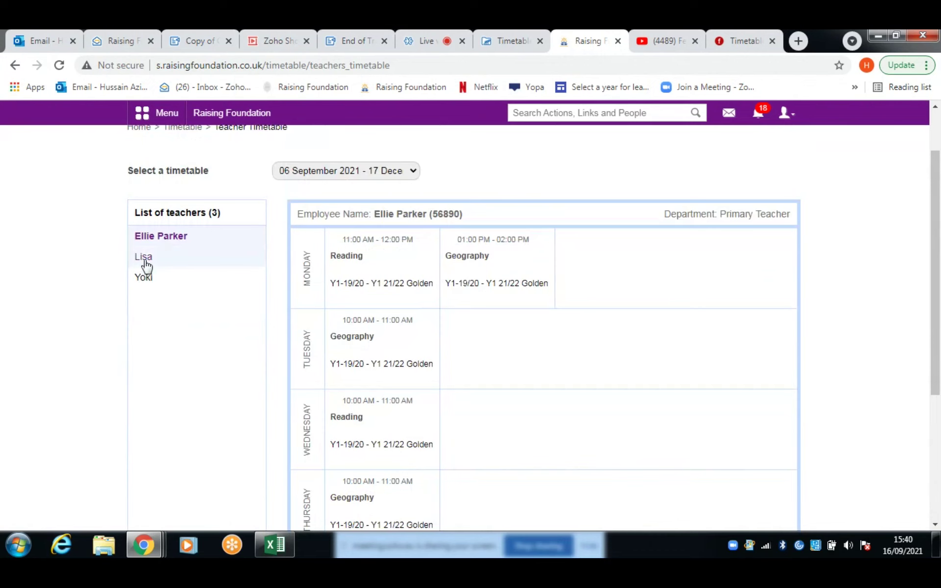
View the weekly schedules of the second and third teachers in the list
click(143, 258)
scroll(374, 367, down, 2)
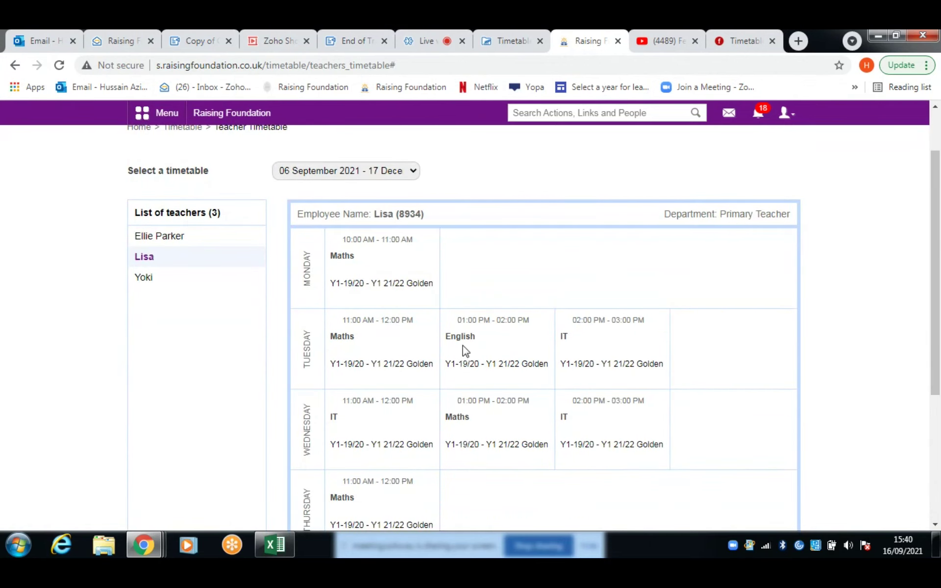
scroll(419, 424, down, 2)
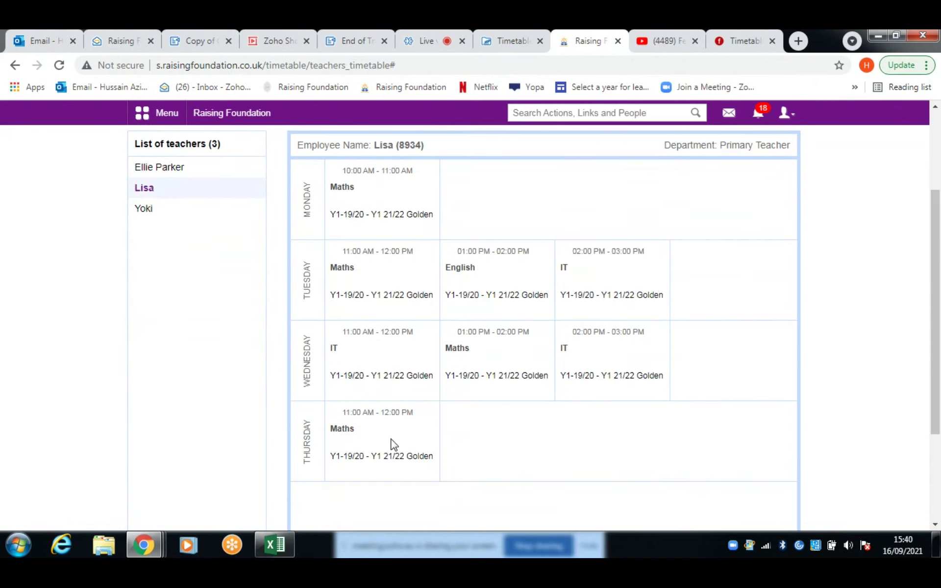
click(158, 216)
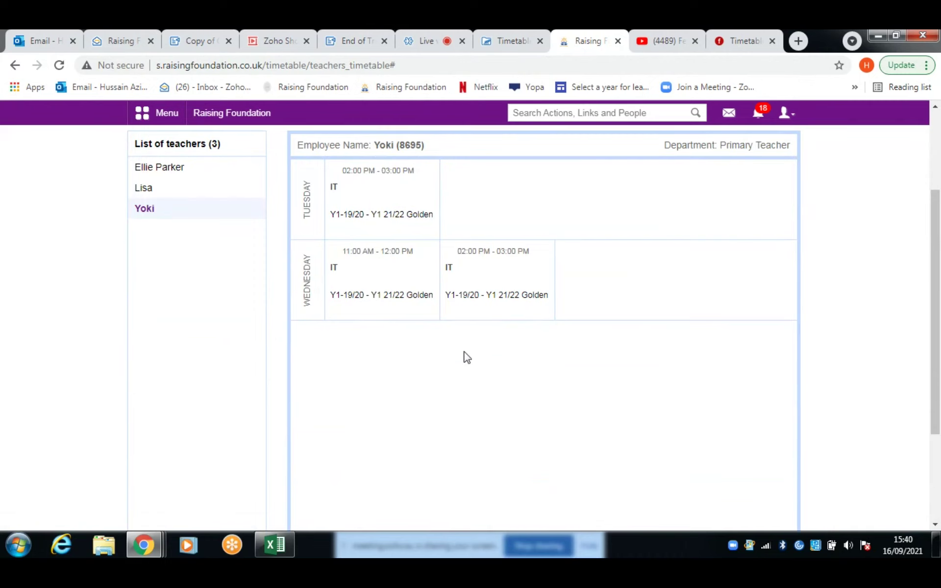
scroll(467, 357, up, 3)
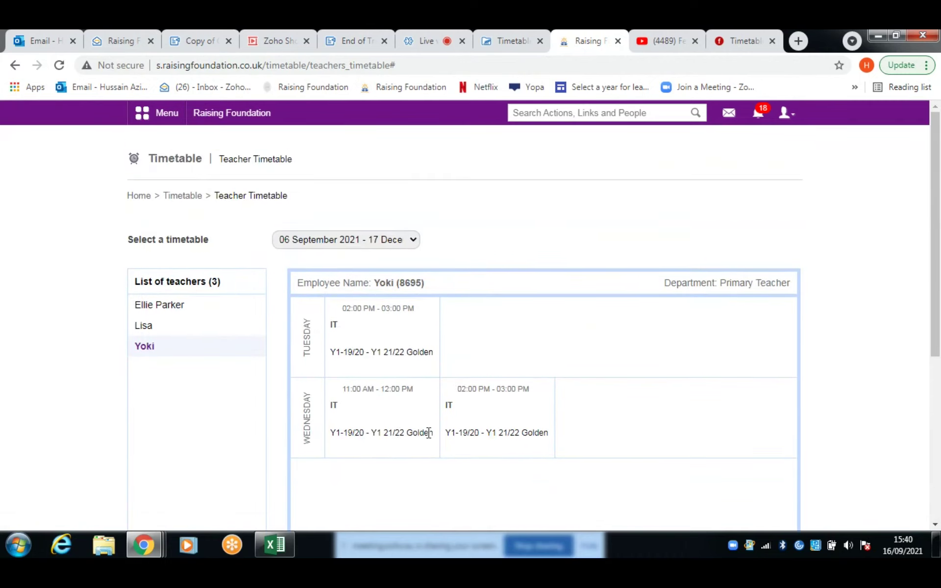
Open the Institutional Timetable from the Timetable home page and view the entries for 16 September 2021 and 15 September 2021
click(180, 197)
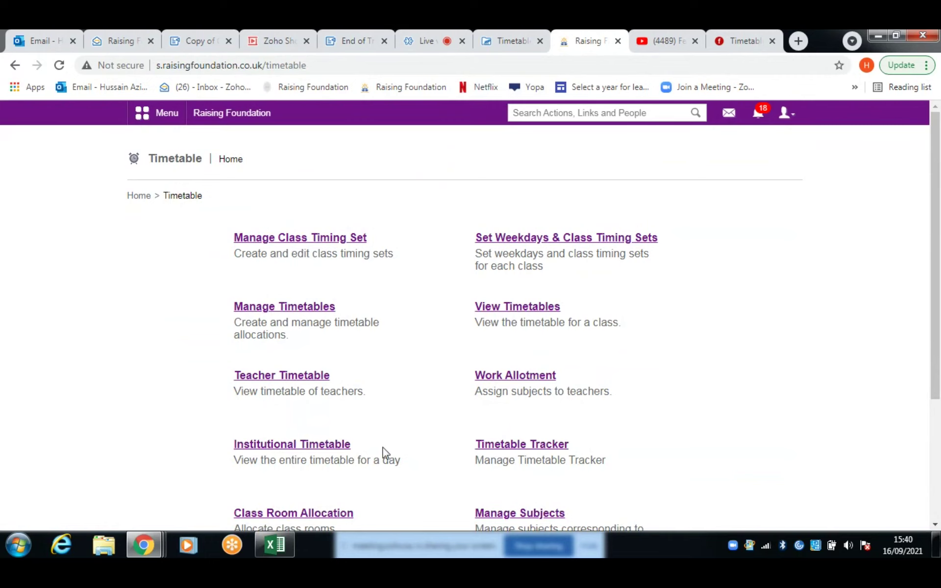
click(343, 455)
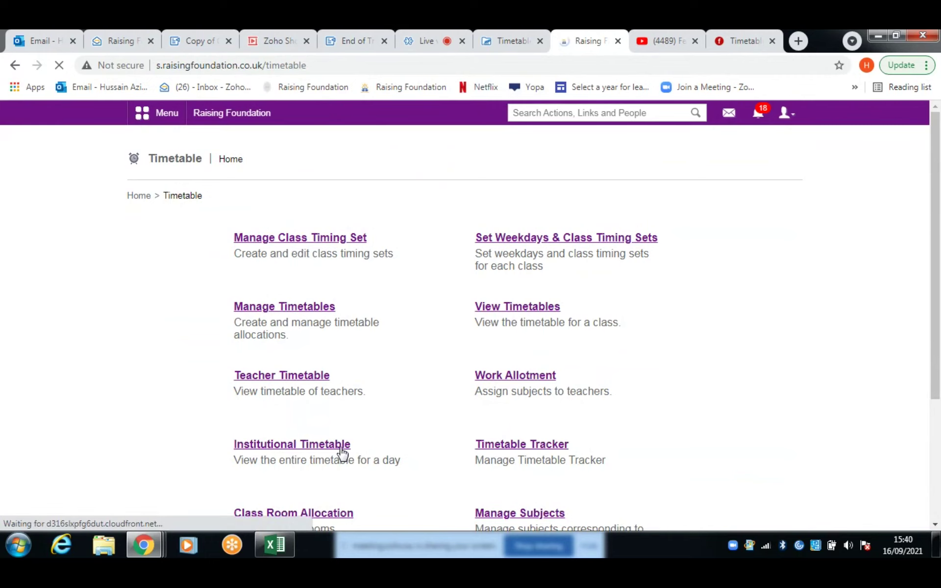
scroll(134, 360, down, 3)
scroll(134, 360, up, 3)
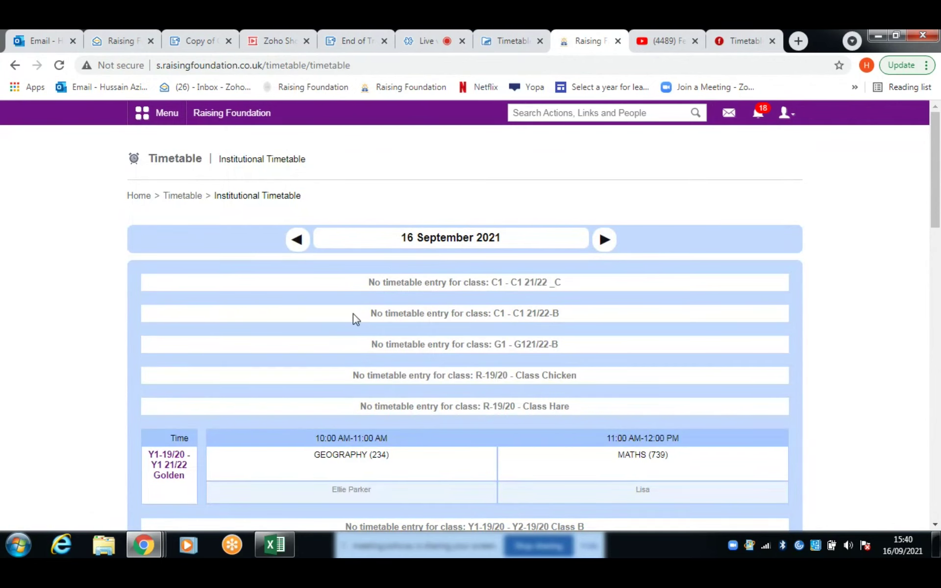
scroll(381, 329, down, 2)
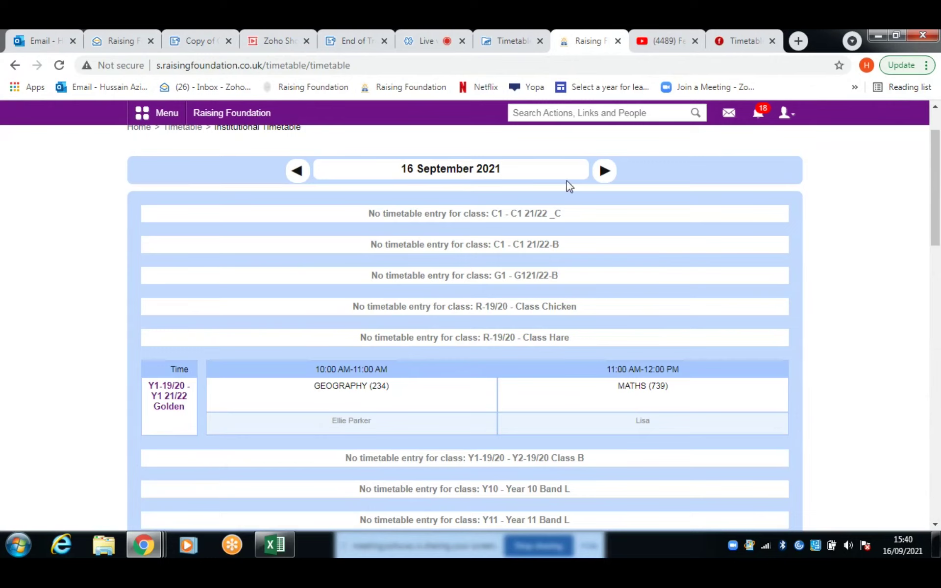
click(298, 177)
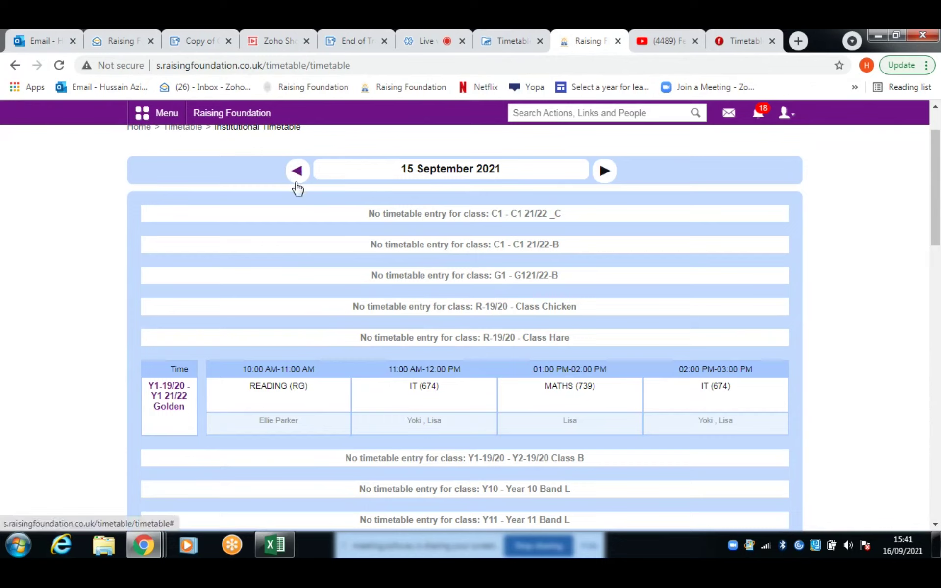
scroll(293, 183, up, 1)
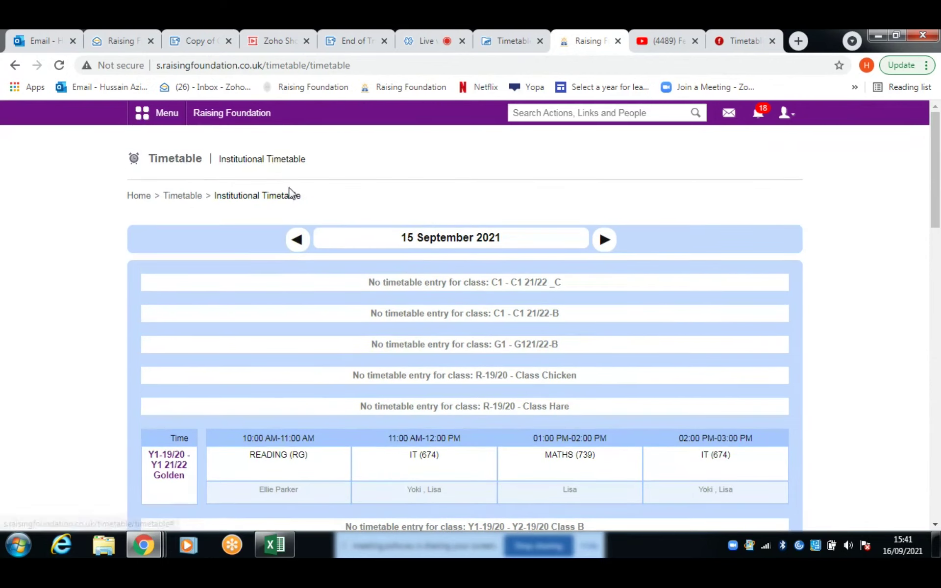
Open View Timetables and display the 02 September 2020 - 14 July 2021 timetable for Y2-20/21 - Class Purple
click(187, 199)
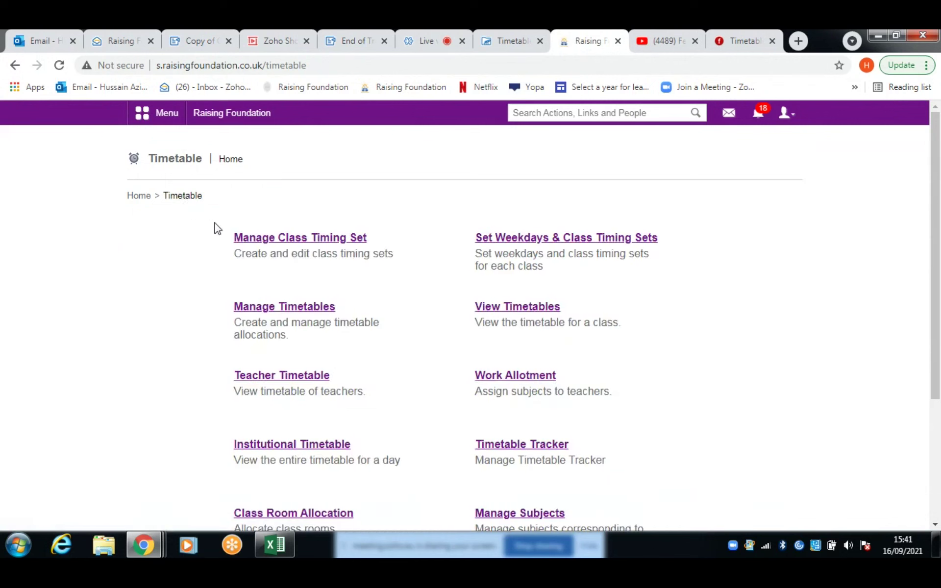
click(504, 307)
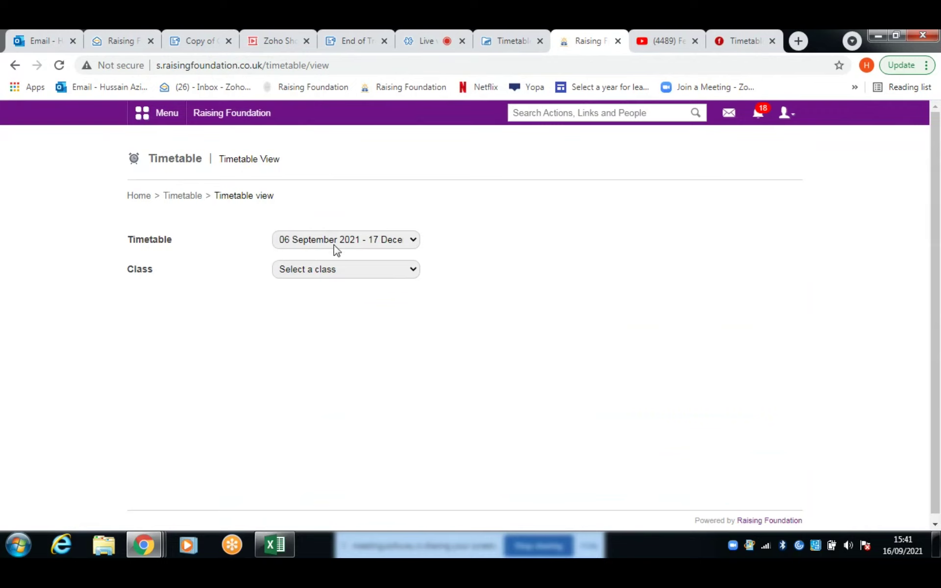
click(380, 240)
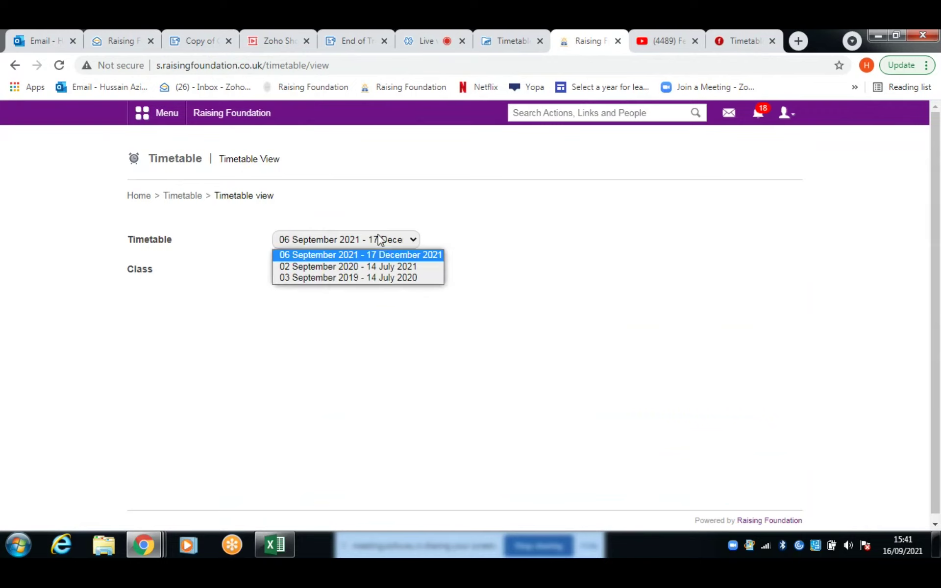
click(370, 267)
click(371, 269)
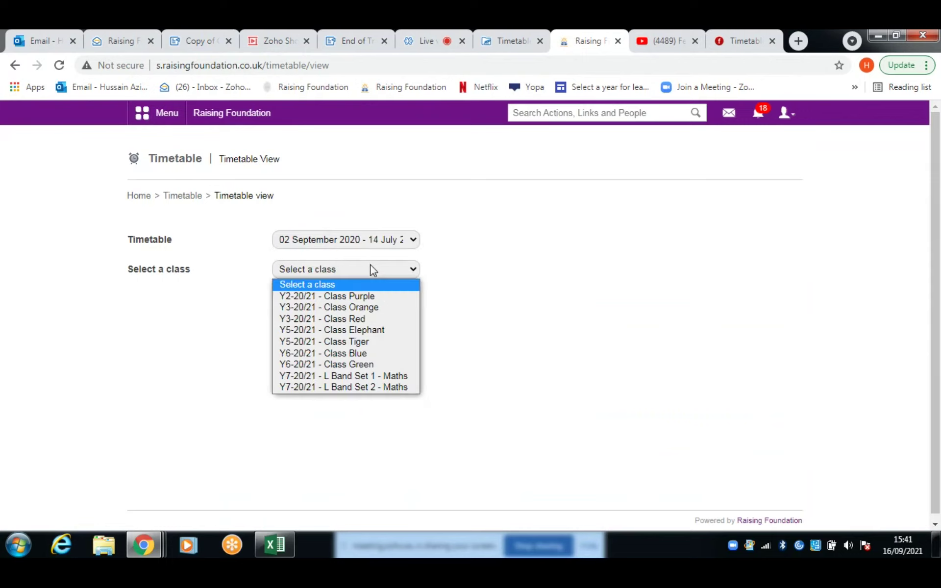
click(349, 297)
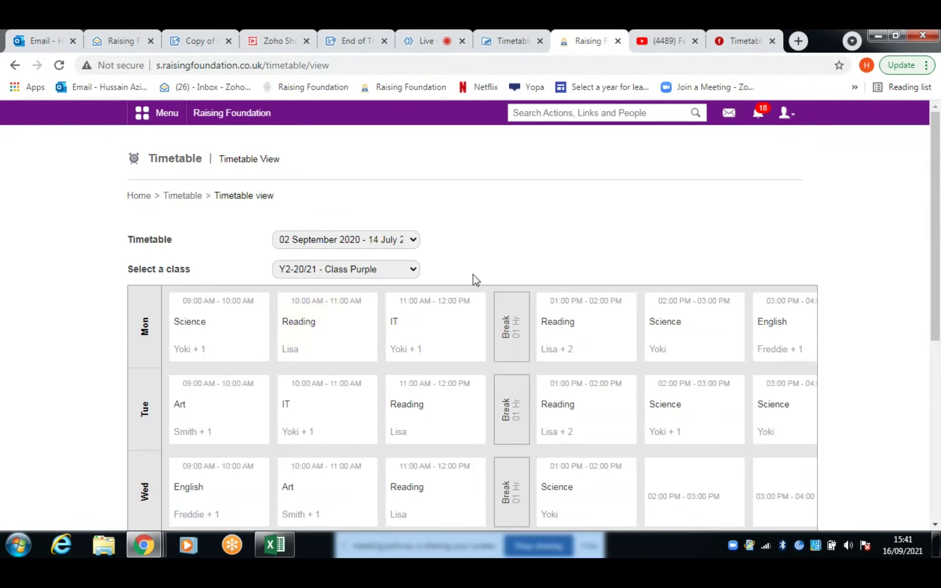
Examine Class Purple's weekly grid from Monday to Friday, including the teacher details of individual periods and the report options below it
scroll(554, 296, down, 3)
mouse_move(554, 296)
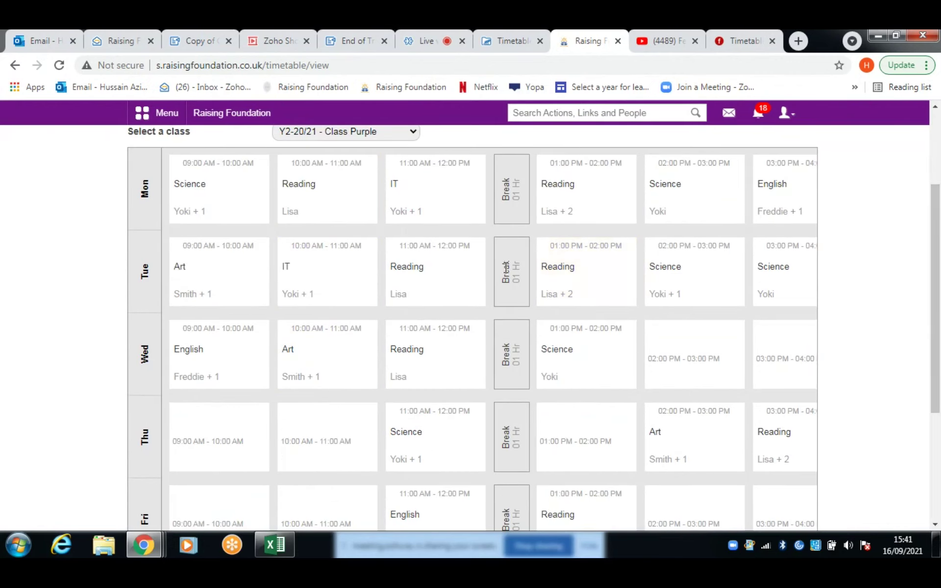
scroll(535, 242, down, 2)
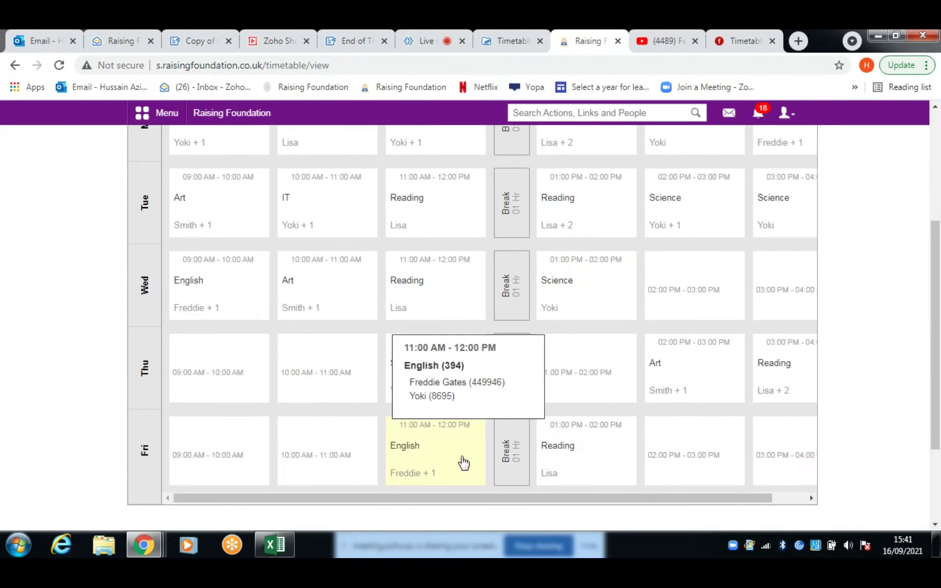
scroll(226, 378, up, 3)
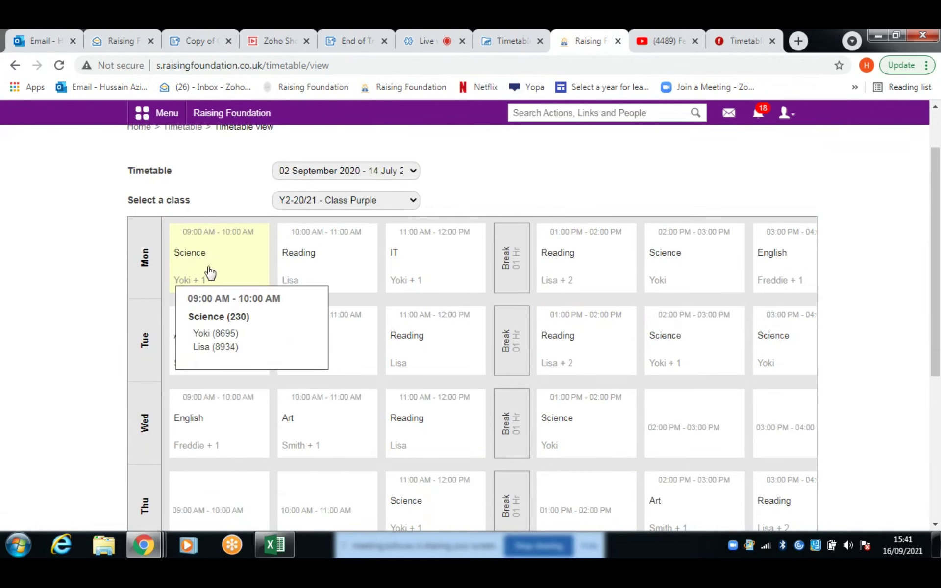
mouse_move(341, 278)
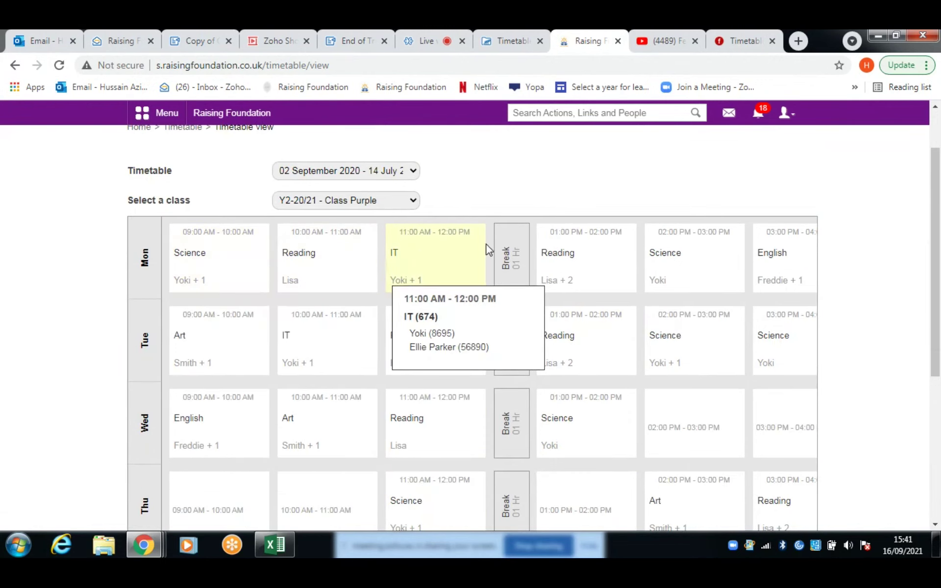
mouse_move(578, 272)
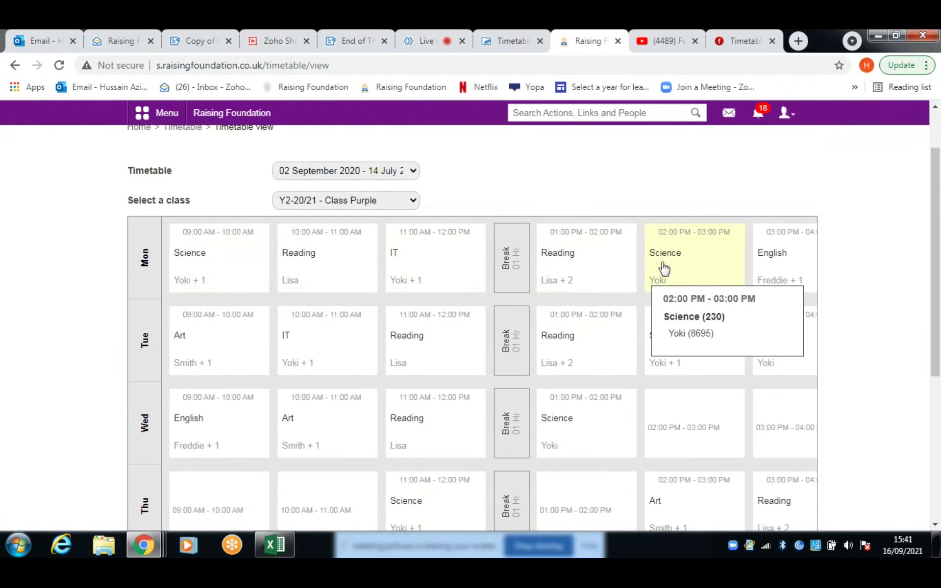
mouse_move(378, 456)
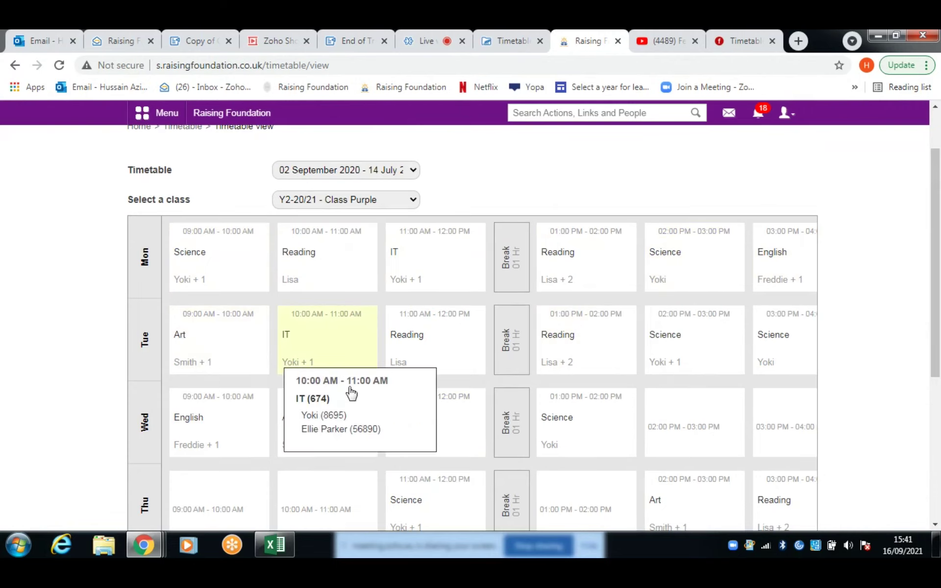
scroll(365, 410, down, 4)
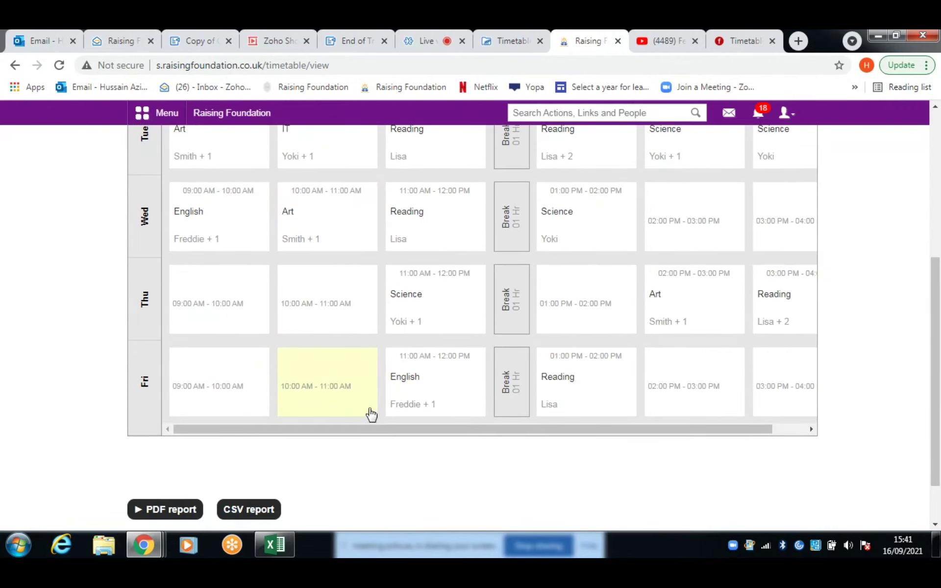
scroll(369, 414, down, 2)
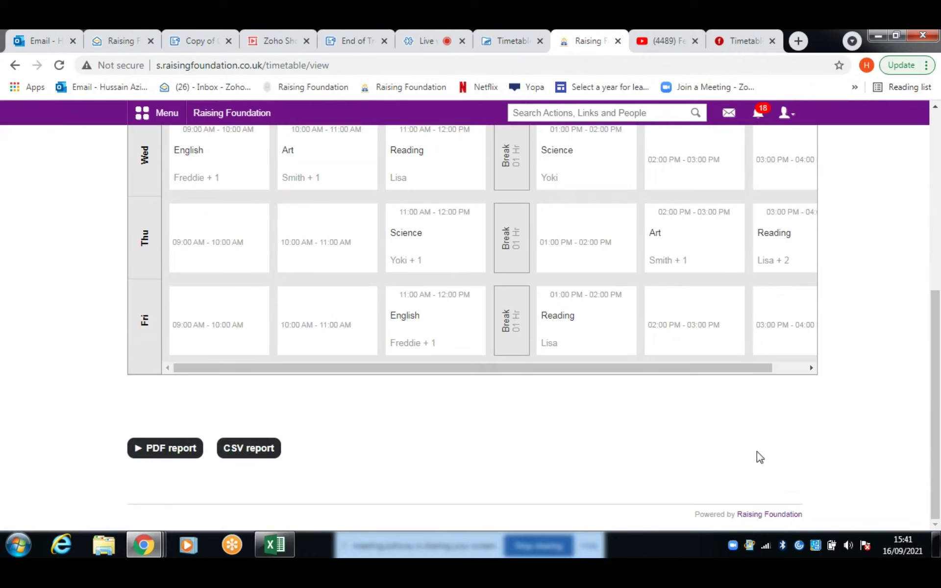
scroll(638, 487, up, 6)
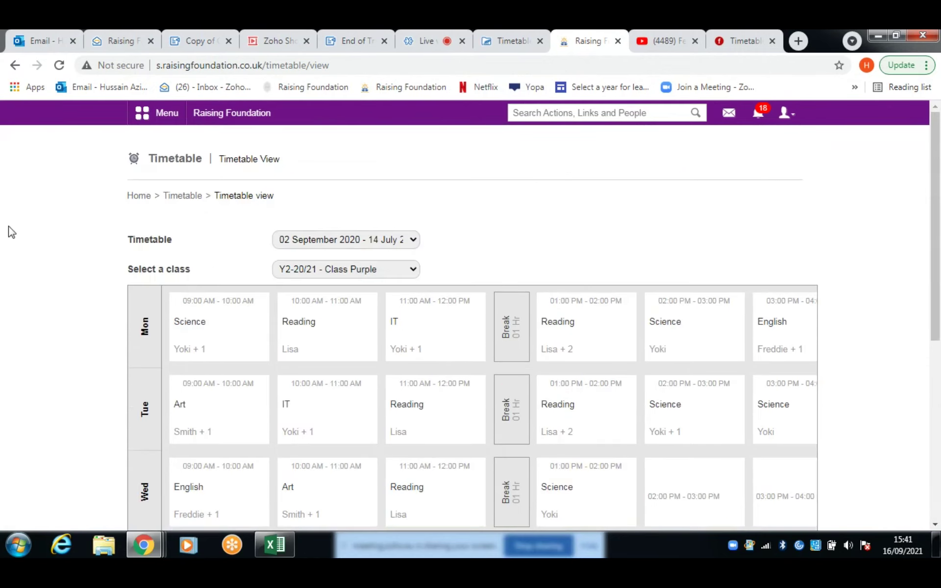
Open Swap Timetable in the Timetable Tracker and choose Y2-20/21 - Class Purple for a class-wise swap
click(177, 198)
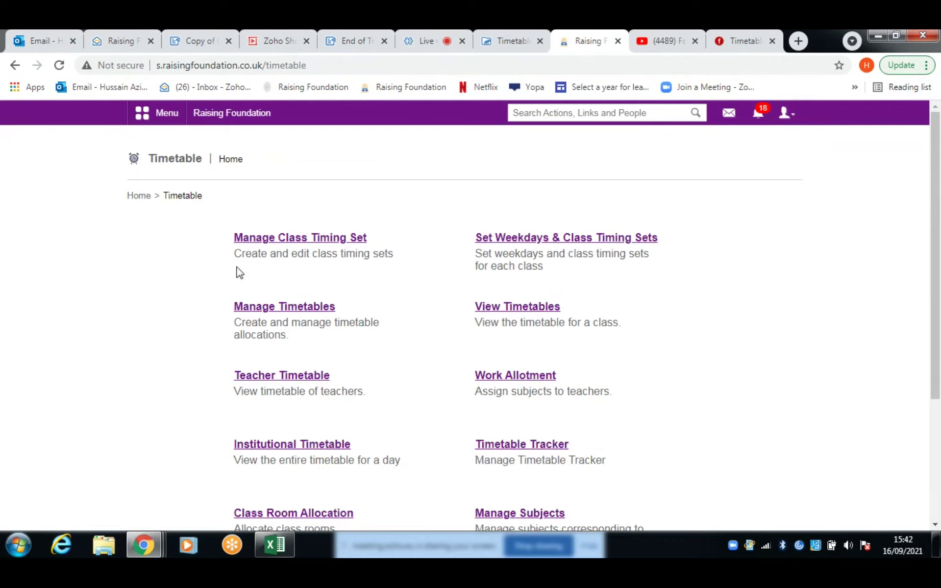
click(544, 446)
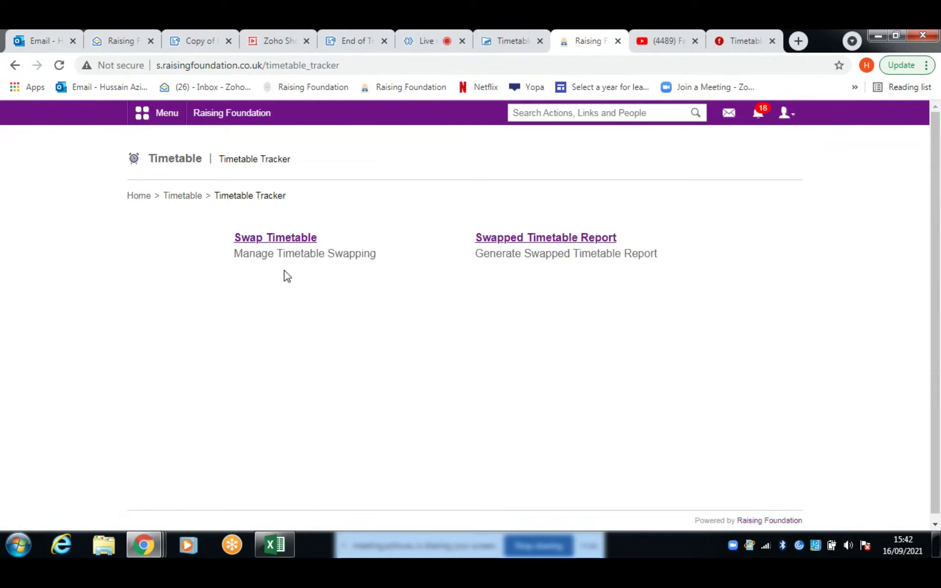
click(286, 245)
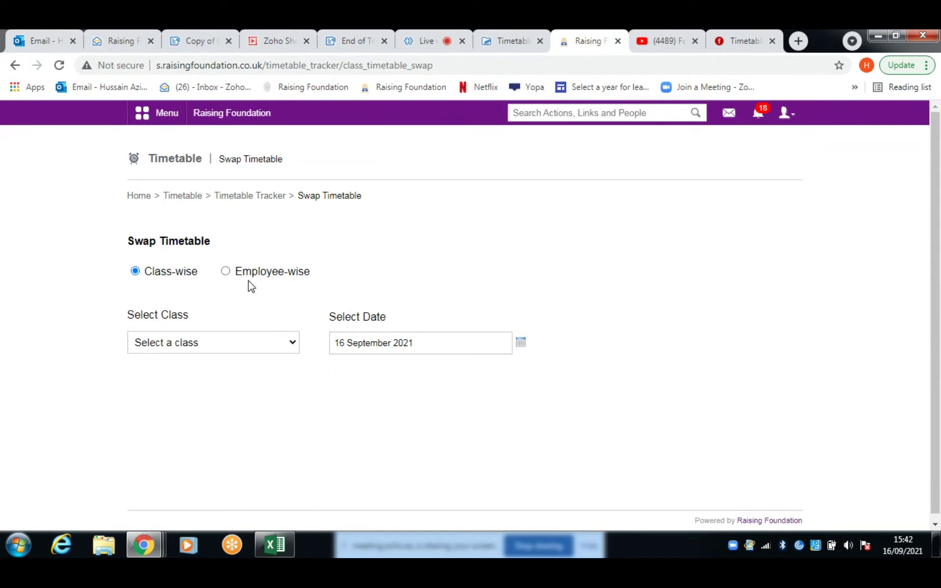
click(223, 347)
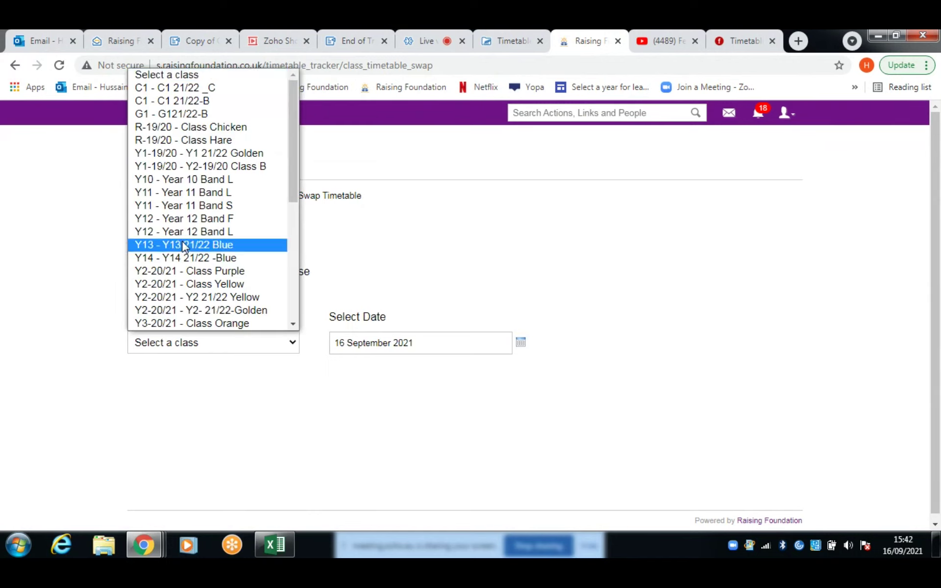
click(228, 273)
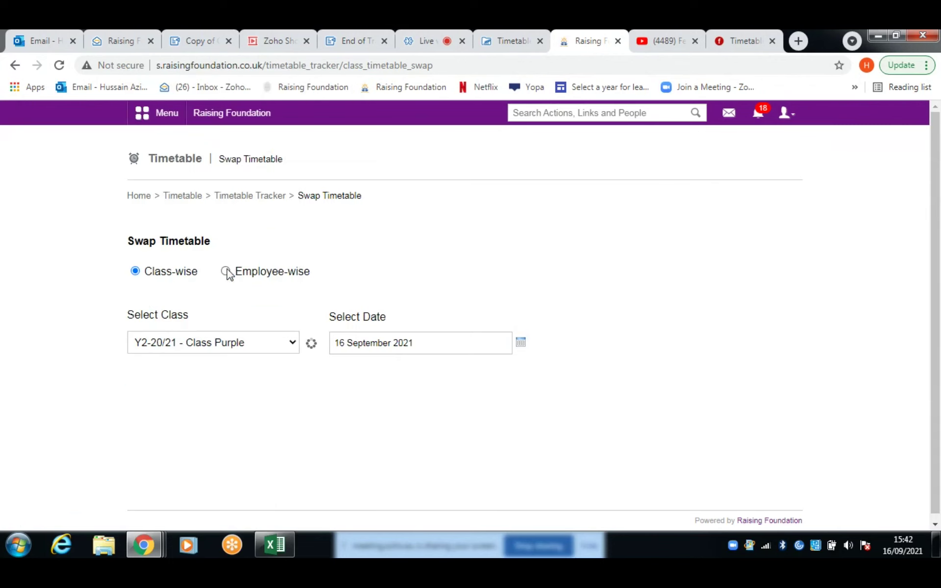
Set the swap date to 07 September 2020 and view the class's lessons for that day
click(522, 344)
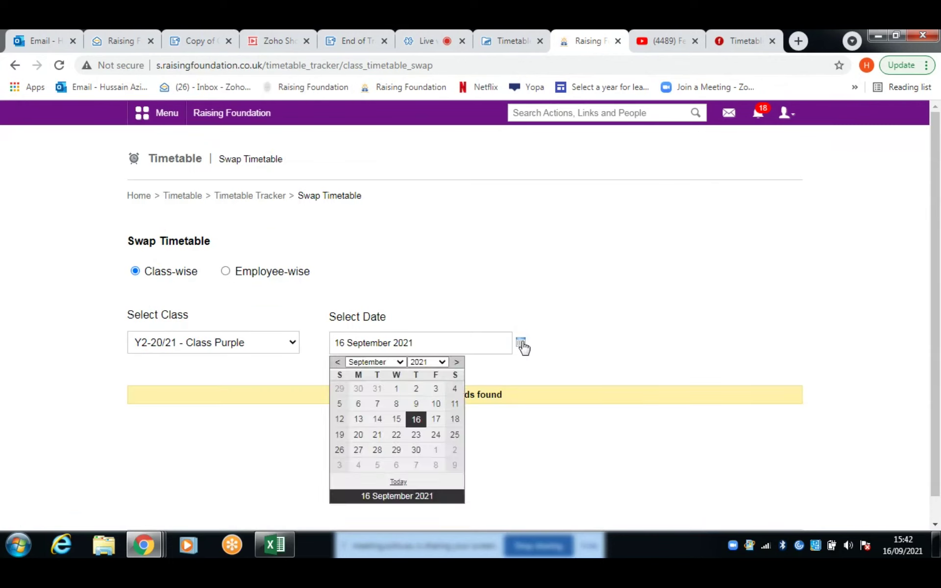
click(440, 363)
click(421, 256)
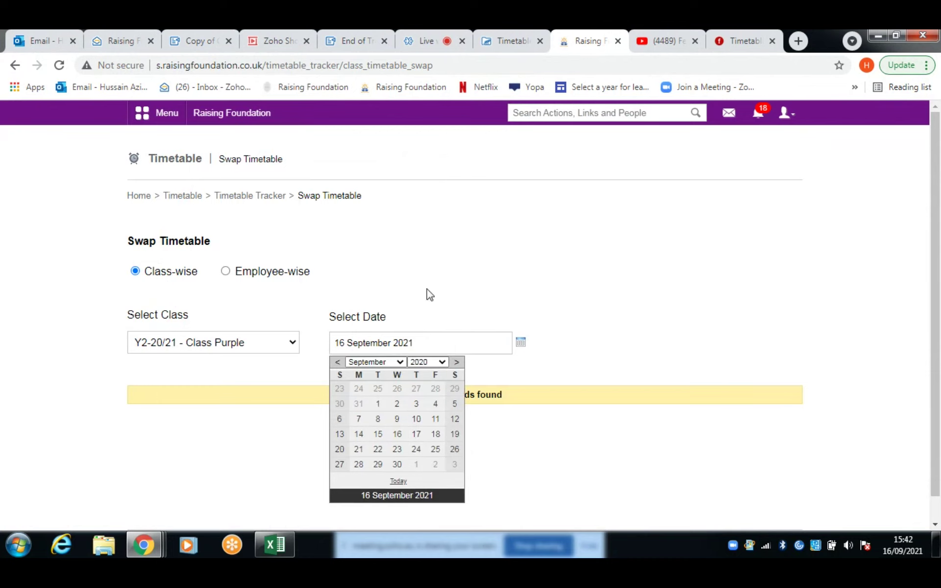
click(366, 420)
scroll(538, 272, down, 1)
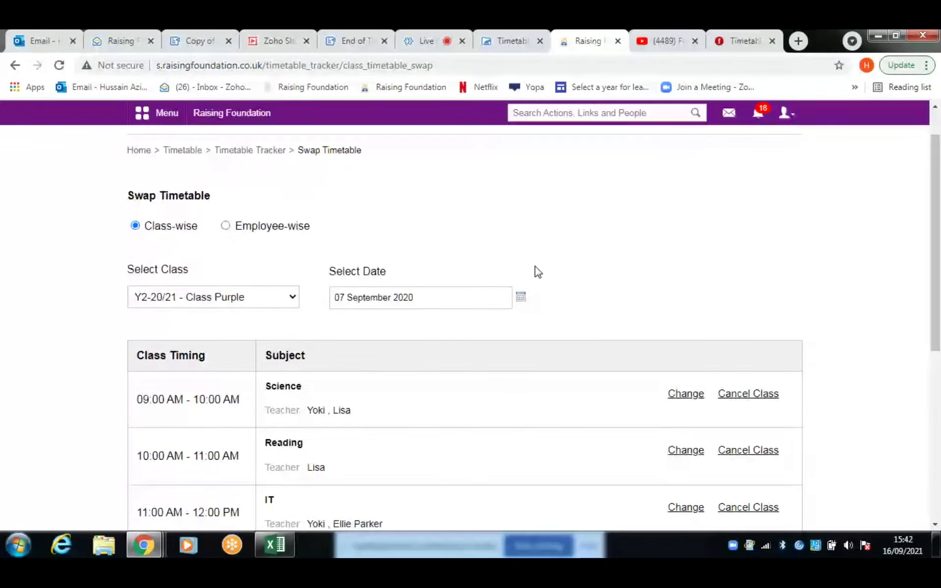
Open the 09:00 AM - 10:00 AM Science lesson for changing and choose to swap with Regular Subjects/ElectiveGroup
scroll(538, 272, down, 1)
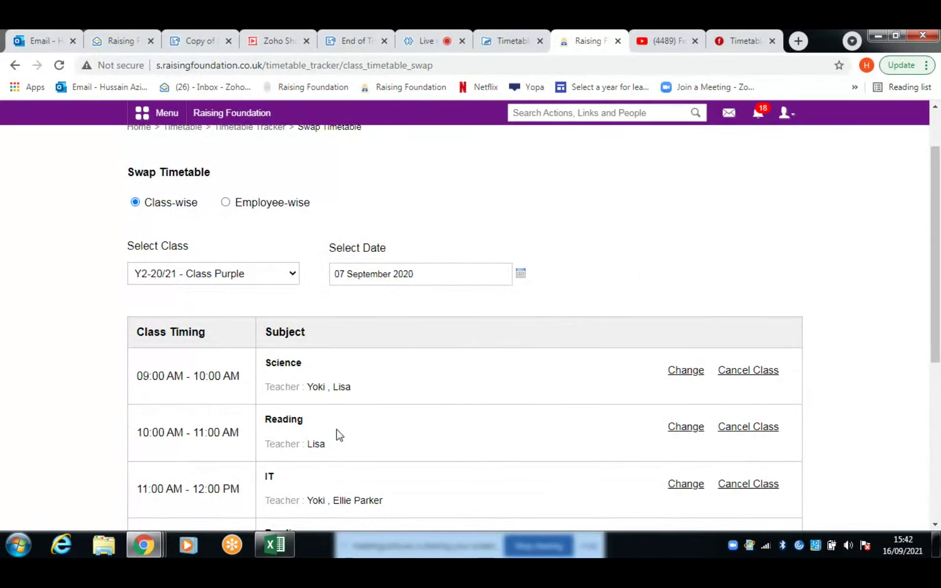
scroll(328, 432, down, 1)
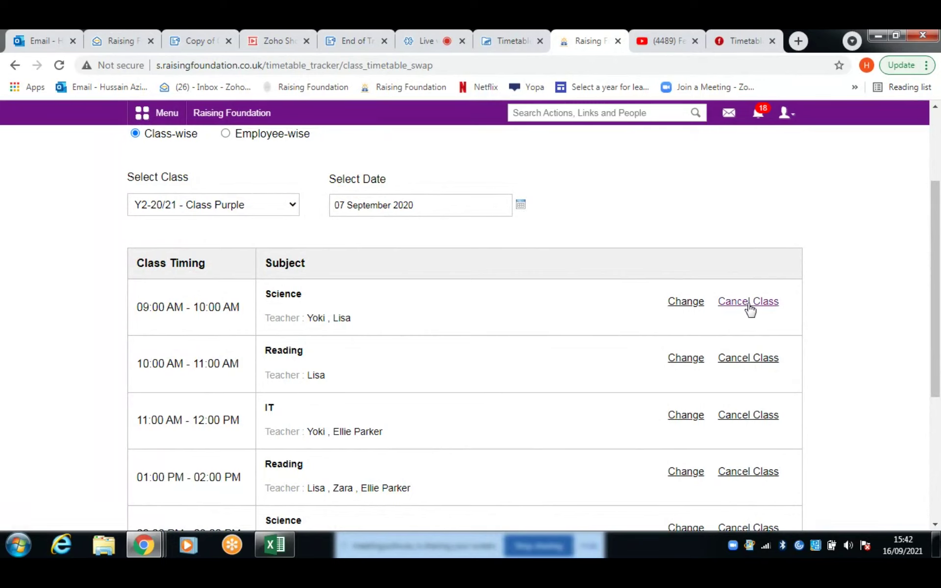
click(686, 302)
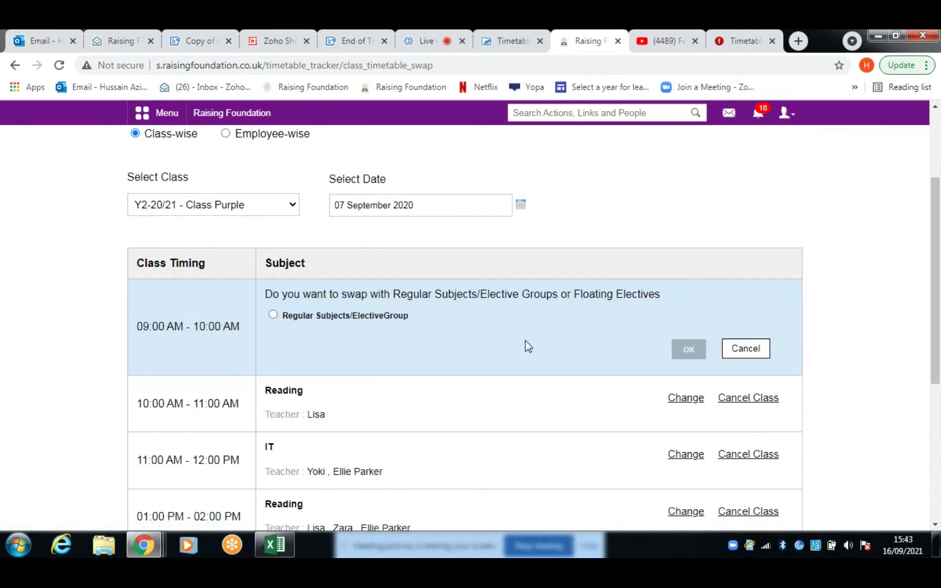
click(273, 315)
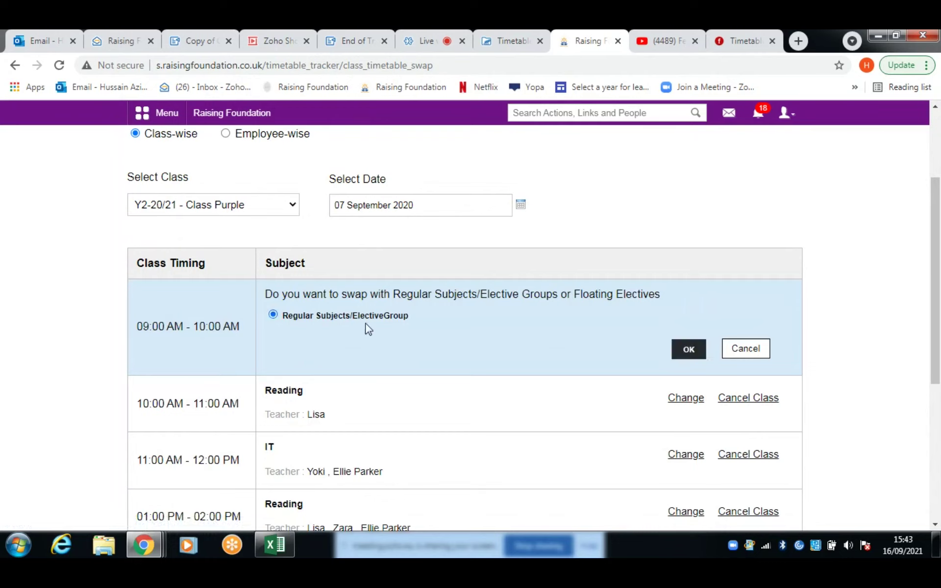
click(689, 349)
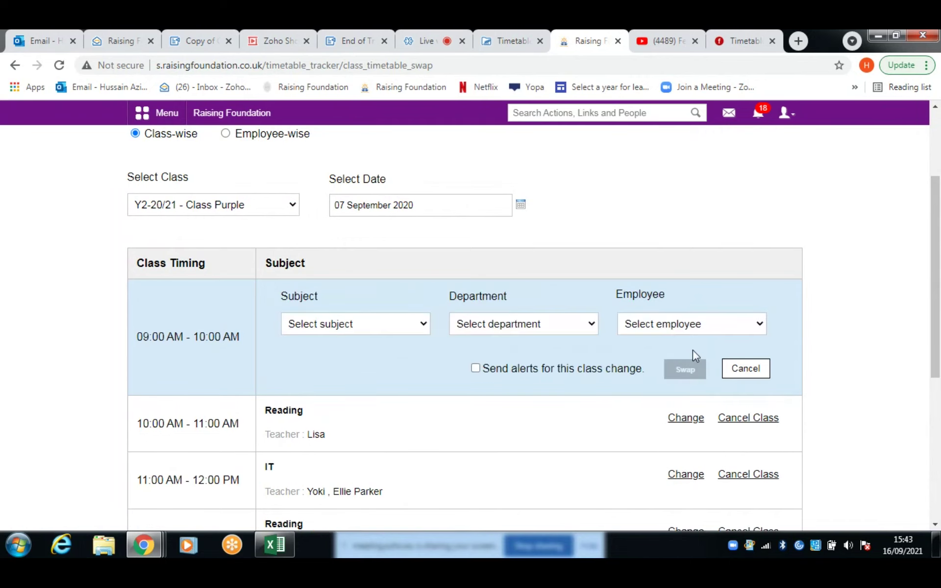
Swap the 09:00 AM - 10:00 AM lesson to Reading with the last listed Primary Teacher employee, with class change alerts enabled
click(391, 327)
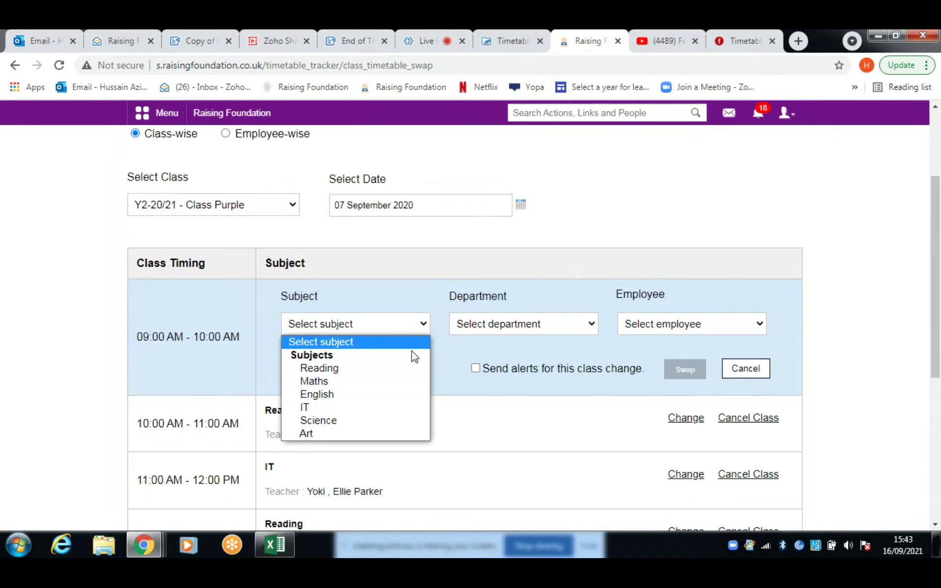
click(351, 374)
click(504, 320)
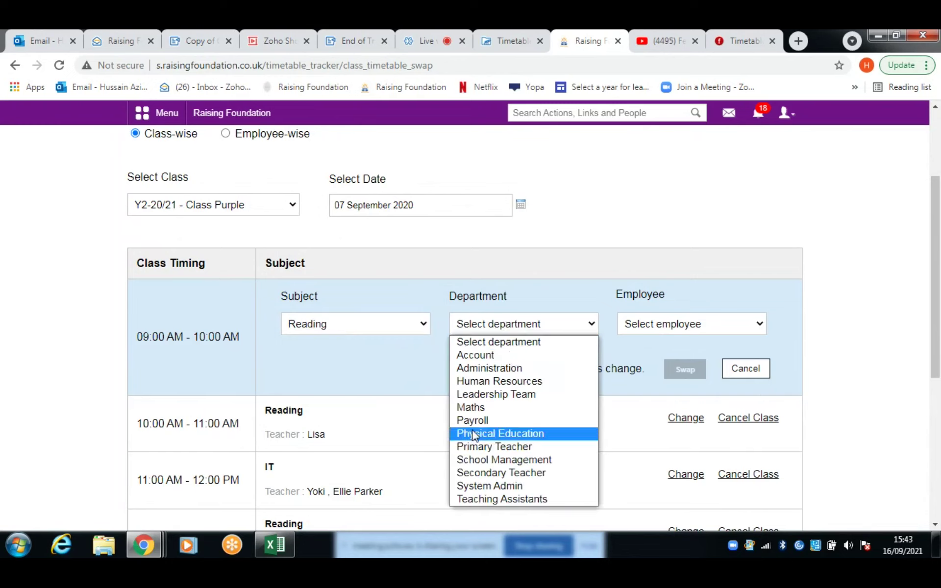
click(542, 448)
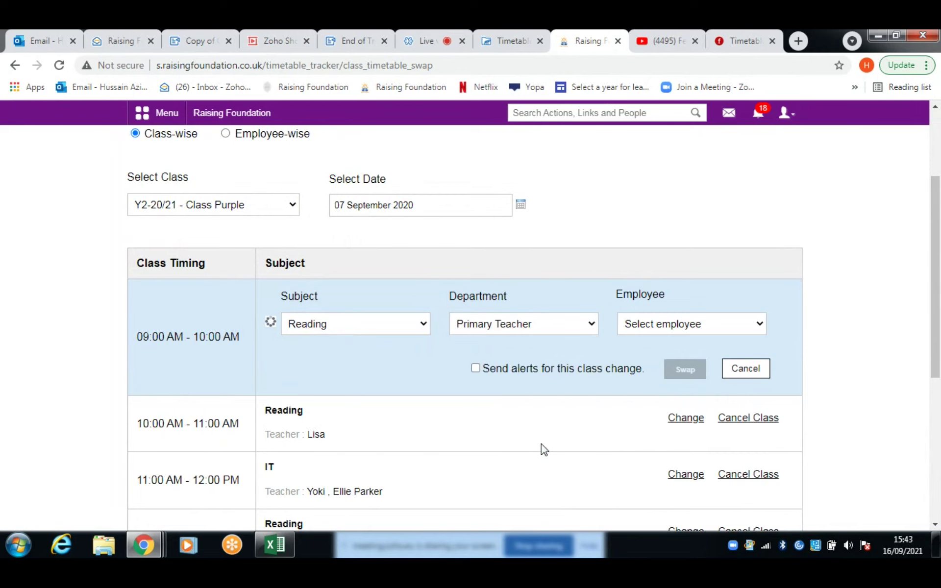
click(669, 330)
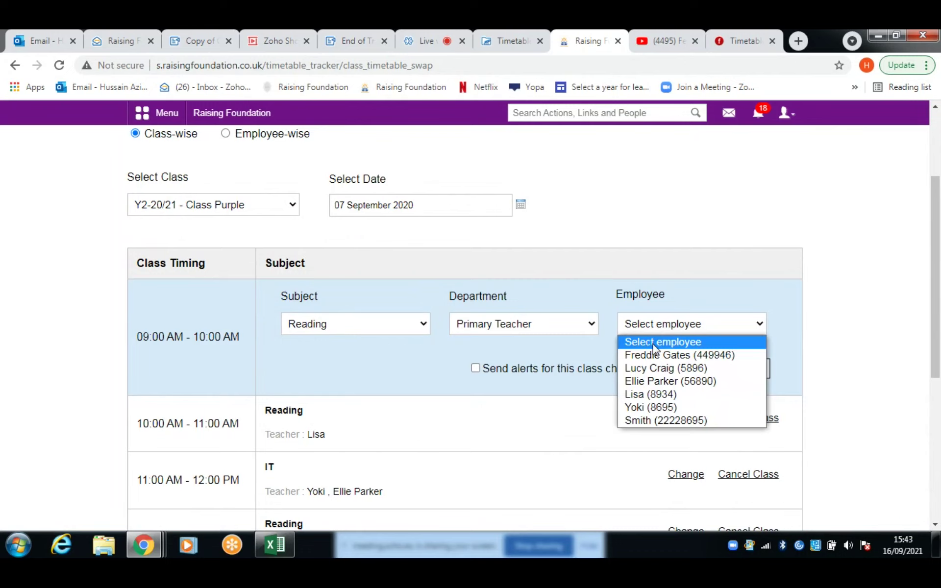
click(672, 419)
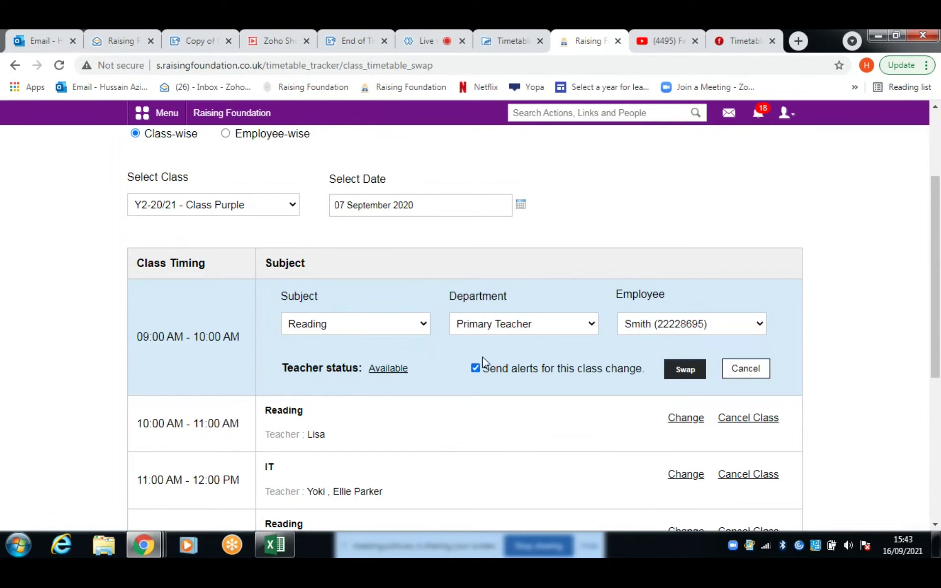
click(684, 370)
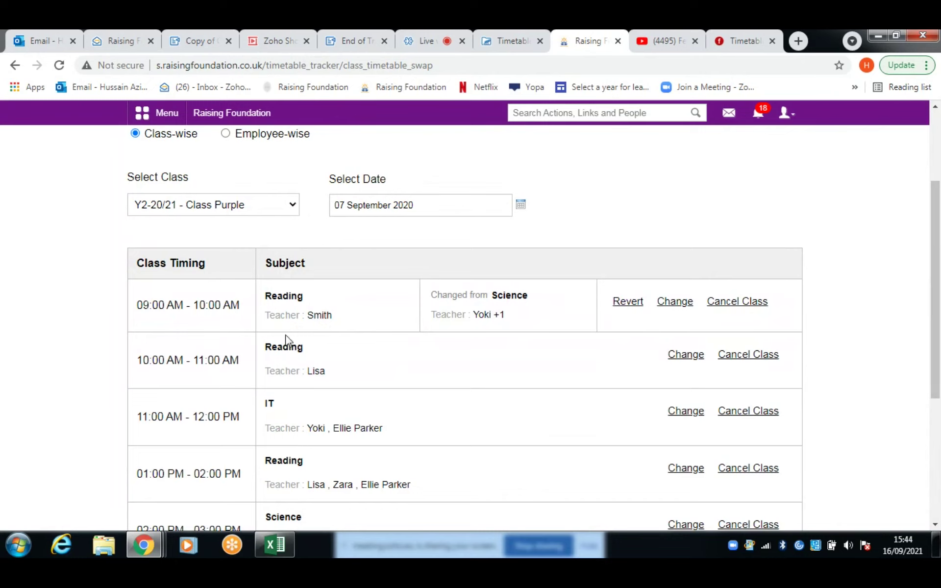
Revert the 09:00 AM - 10:00 AM swap to the original Science lesson and accept the confirmation
click(622, 313)
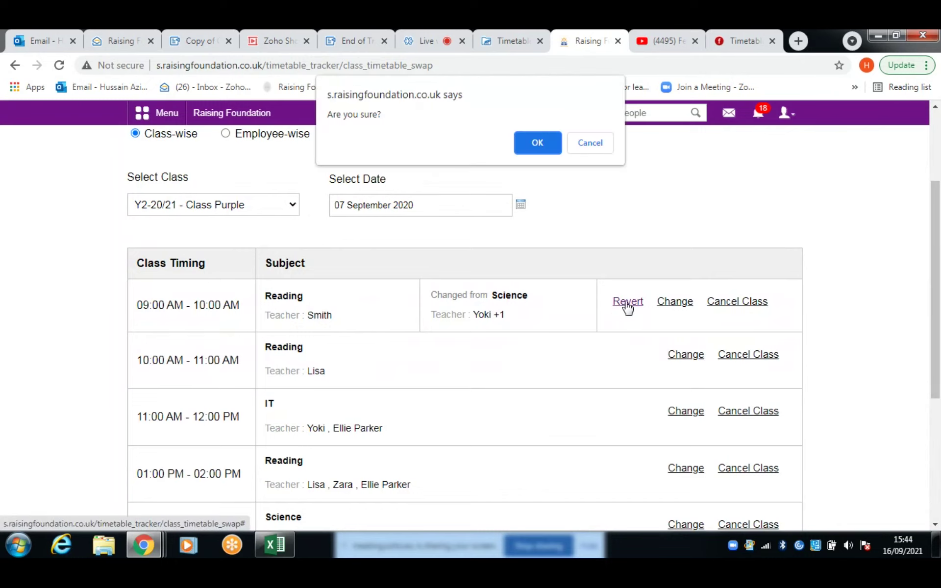
click(551, 148)
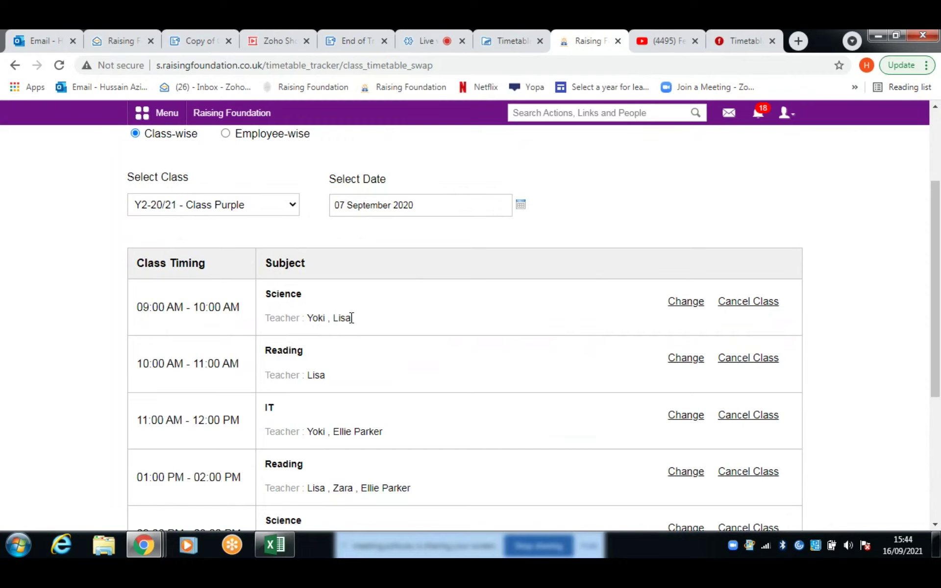
Open the Swapped Timetable Report in the Timetable Tracker and set its start date to 07 September 2020
scroll(233, 204, up, 3)
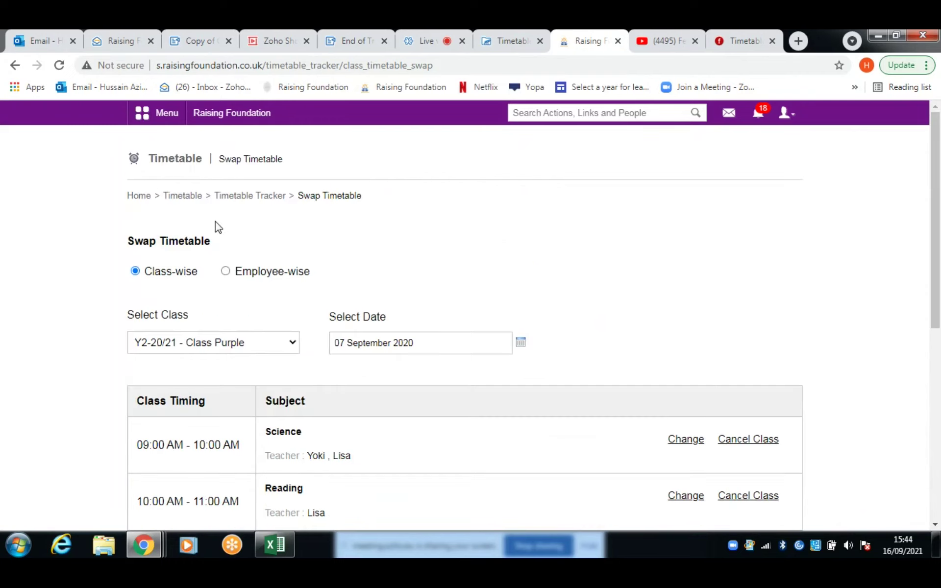
click(249, 197)
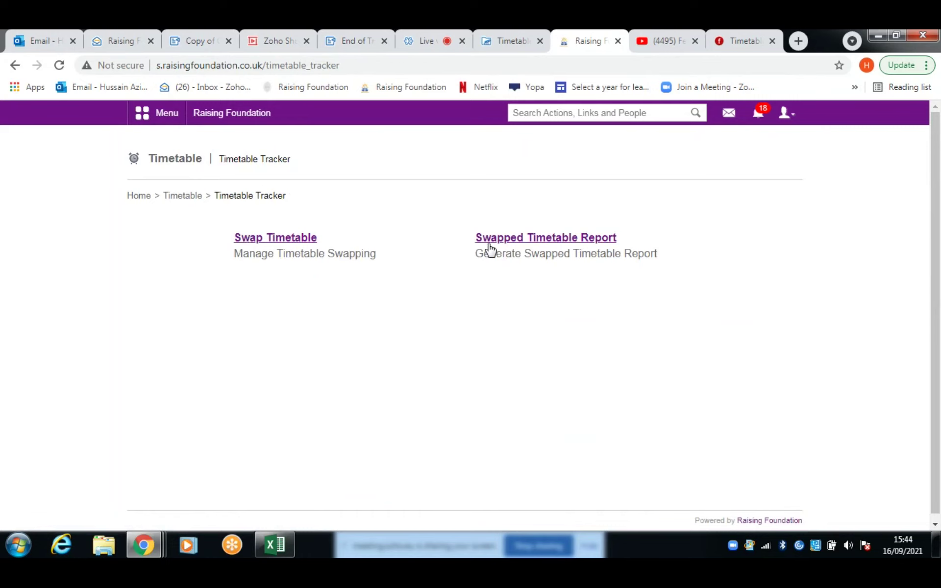
click(501, 243)
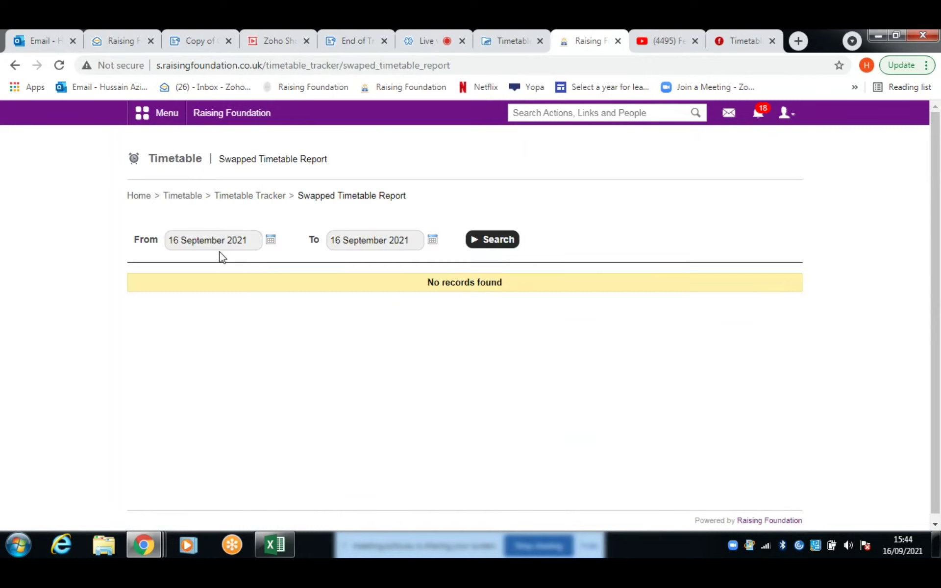
click(271, 240)
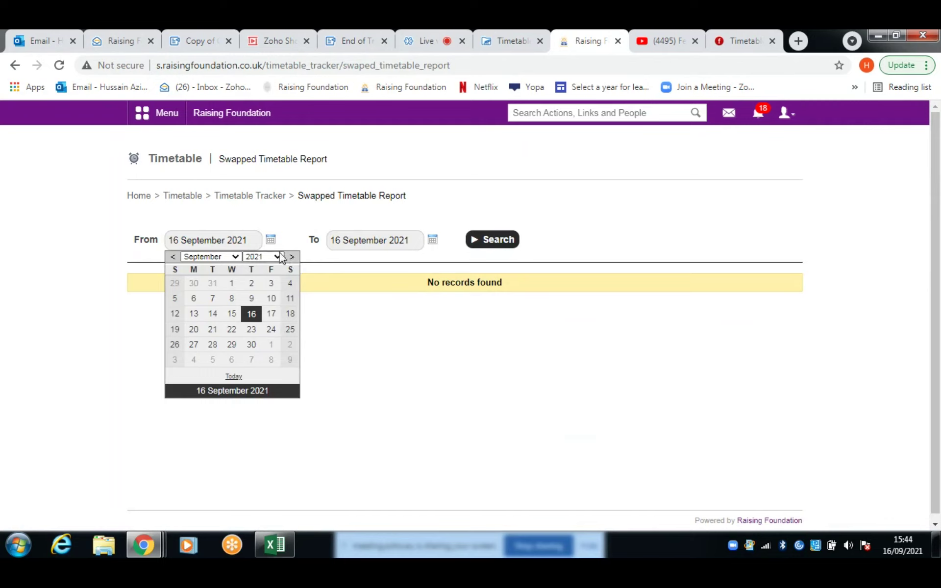
click(280, 257)
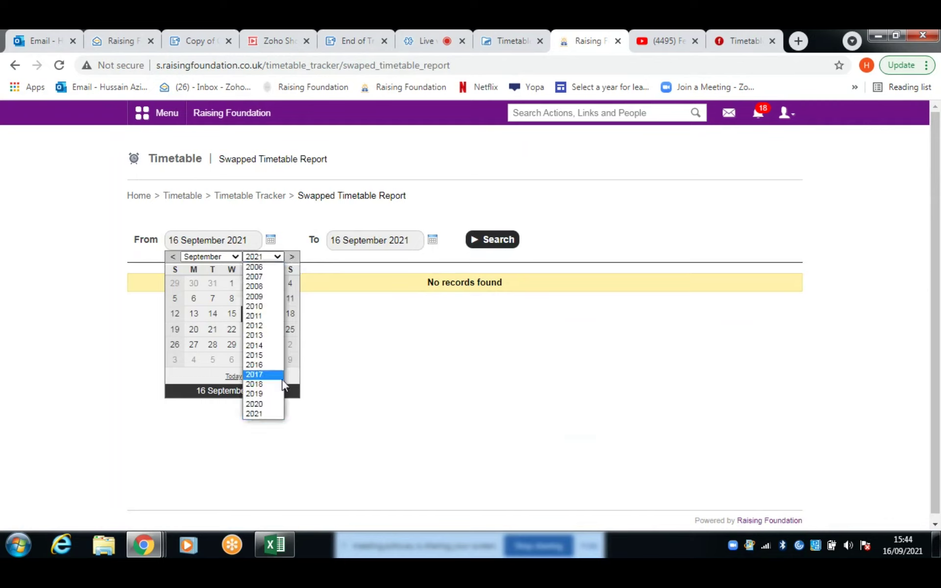
click(265, 404)
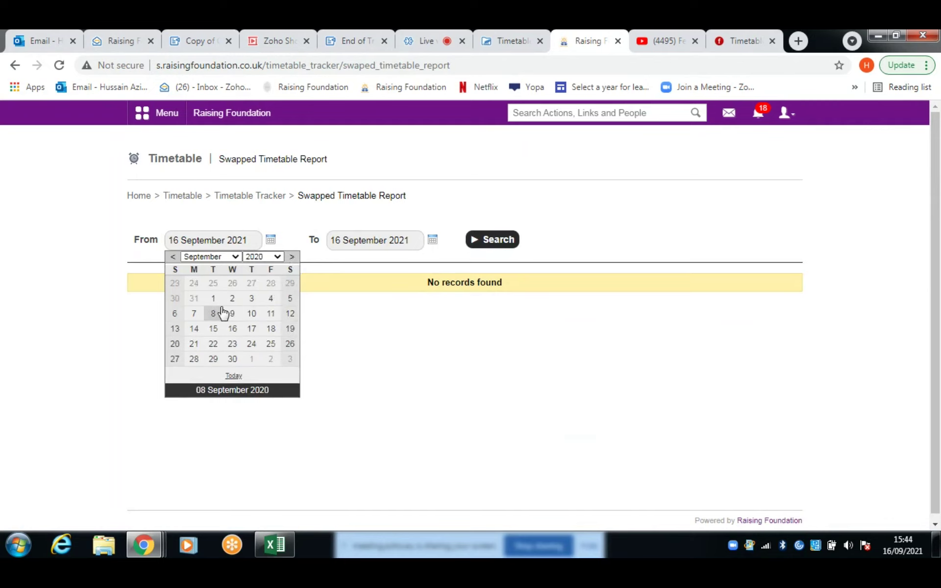
click(201, 315)
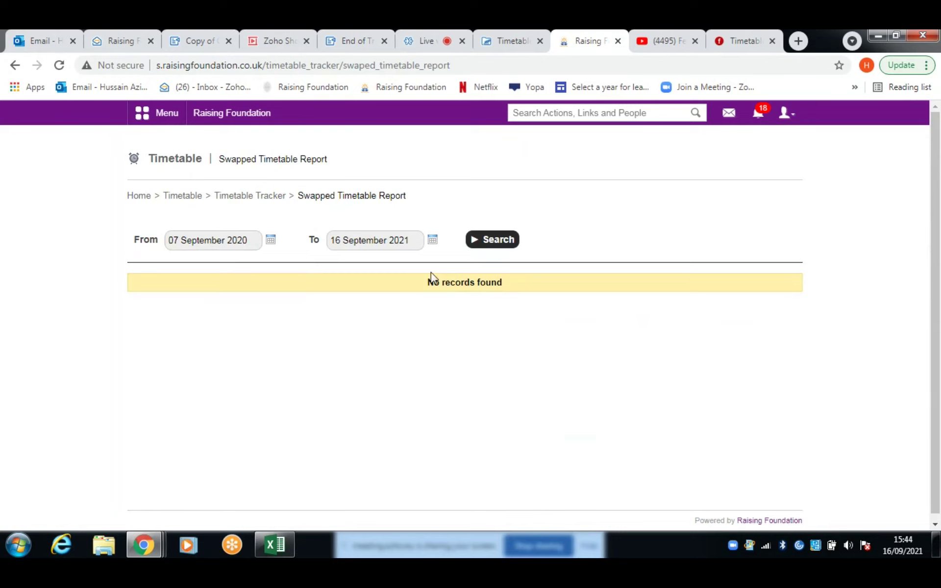
Set the report's end date to 19 July 2021 and search for swapped lessons
click(437, 241)
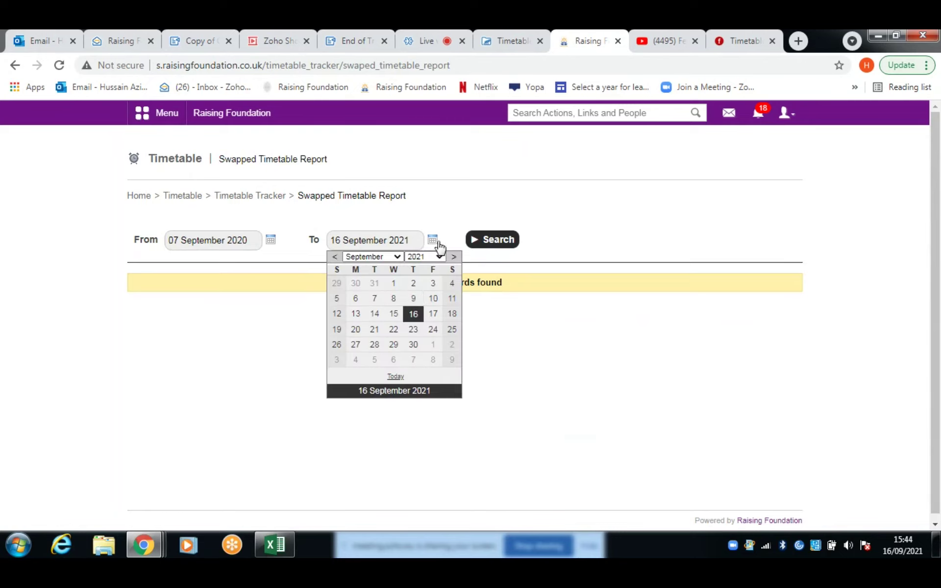
click(400, 258)
click(382, 327)
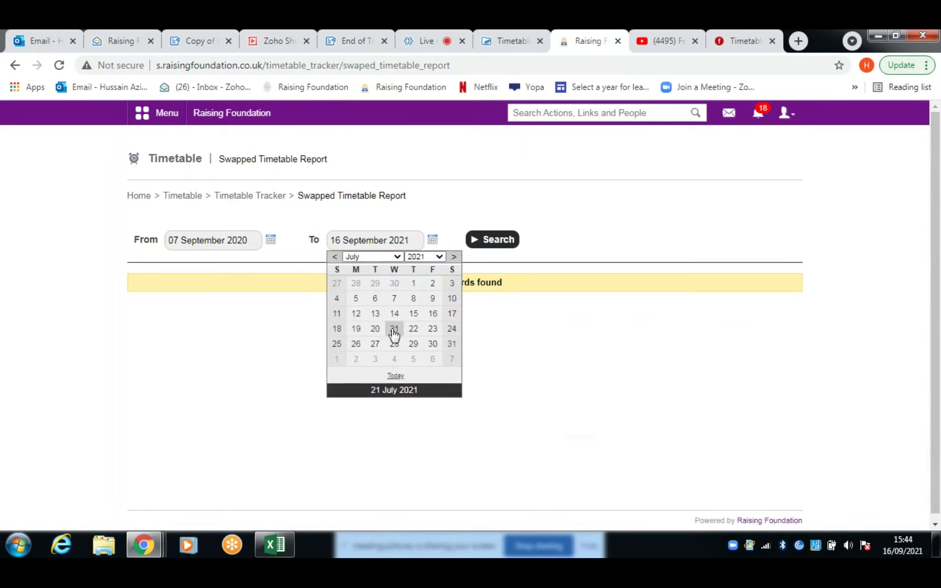
click(357, 329)
click(498, 250)
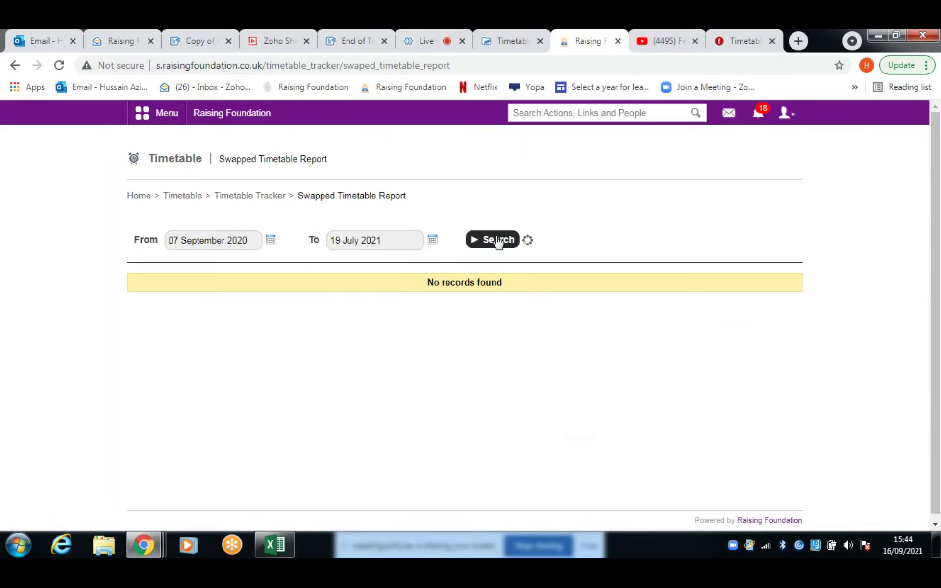
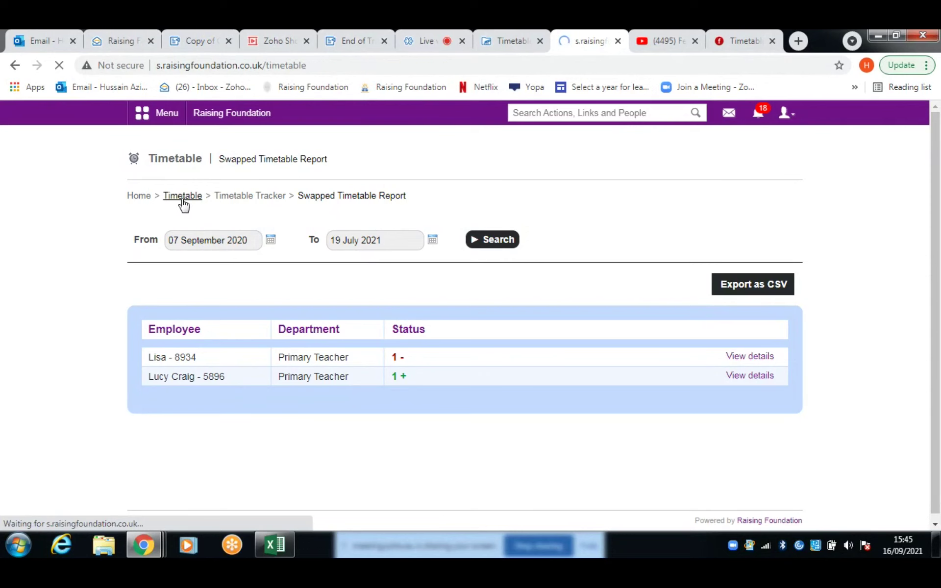
Go from the Timetable home page to Class Room Allocation and open Manage Buildings
scroll(242, 312, down, 1)
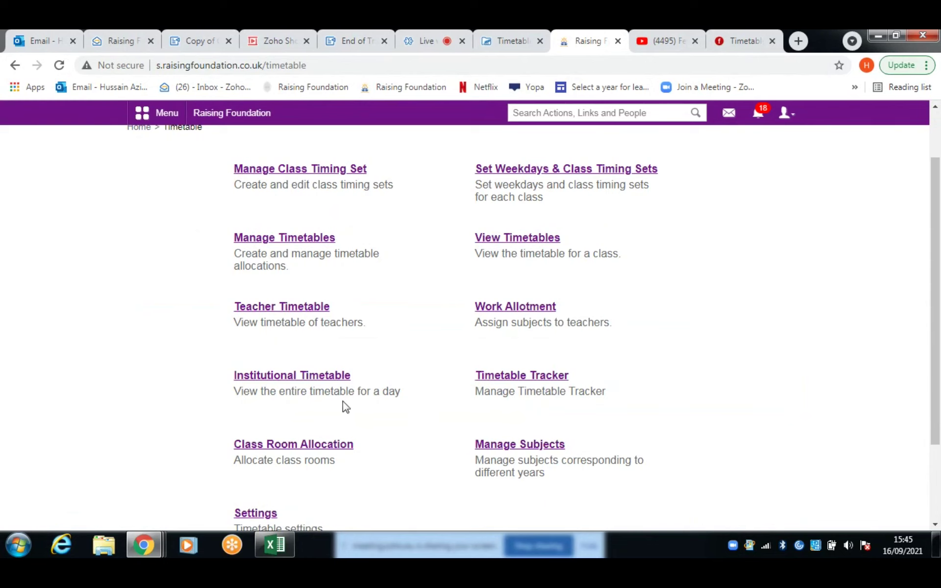
scroll(363, 420, down, 2)
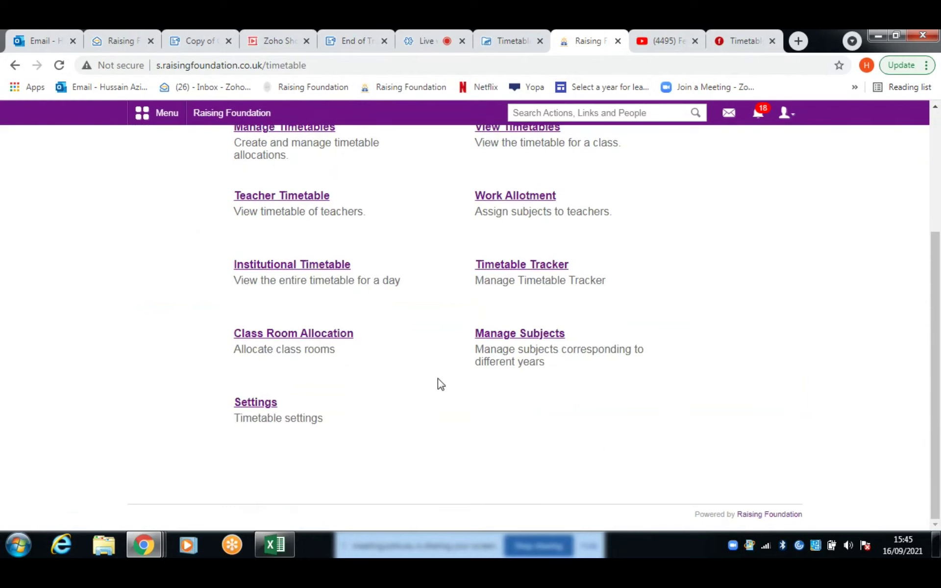
scroll(431, 390, up, 4)
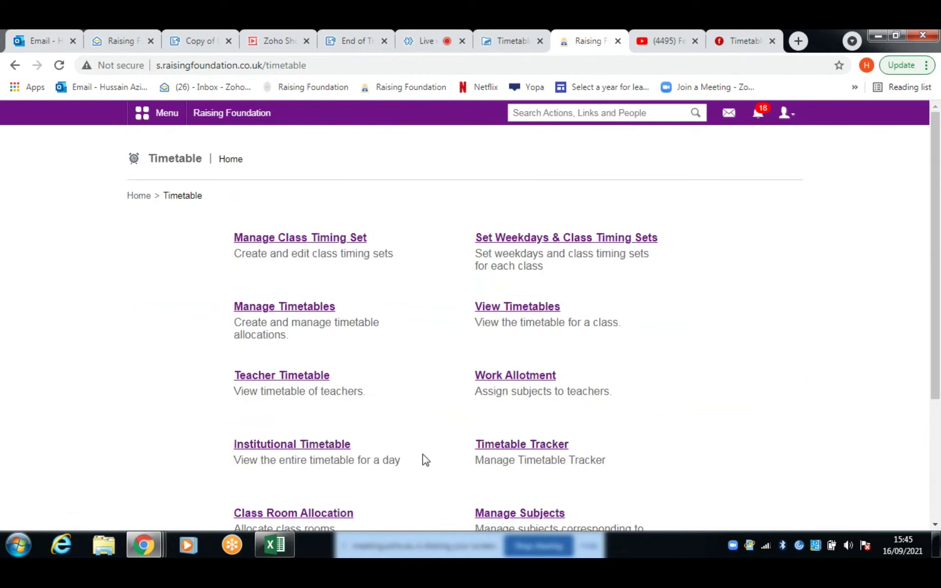
scroll(343, 490, down, 1)
click(273, 447)
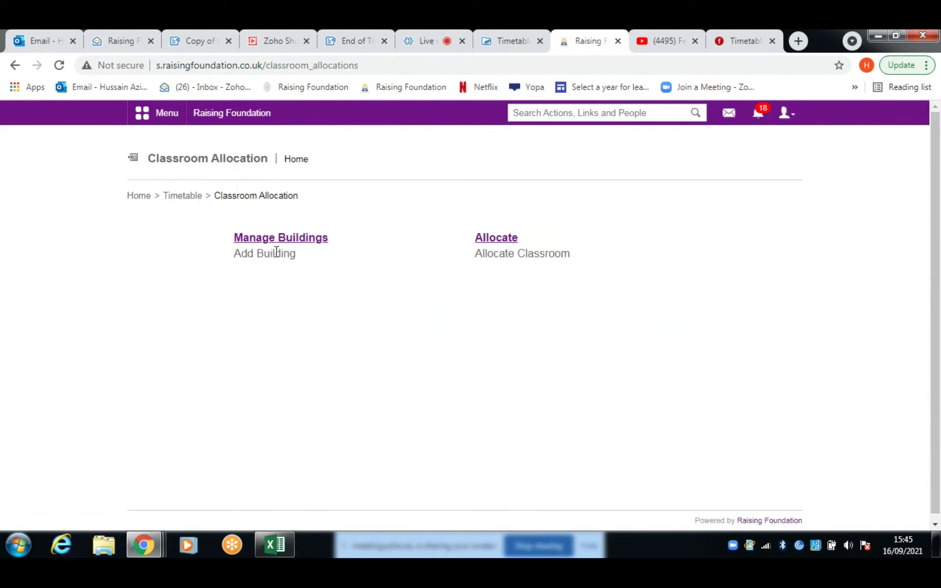
click(279, 240)
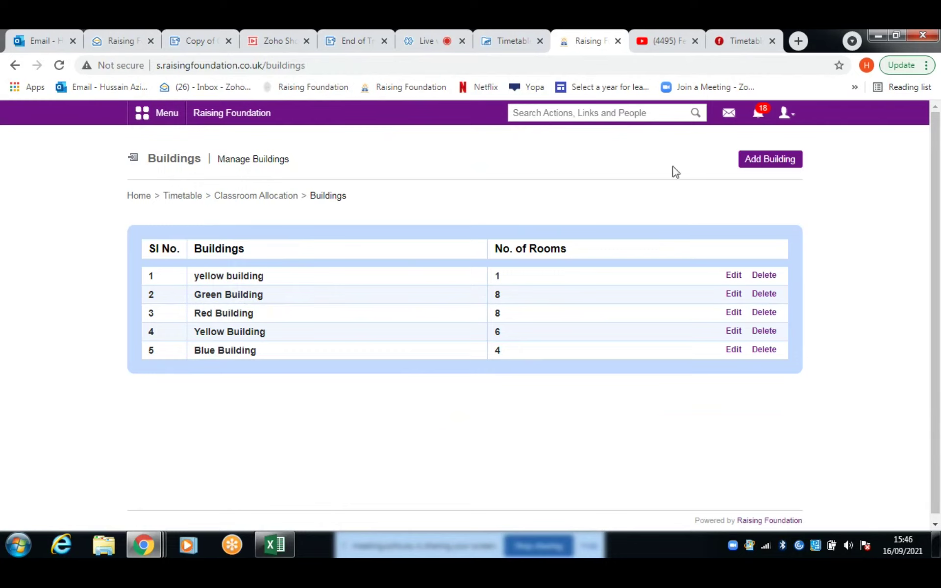
Add a building named Purple Building with a room called Room 1 of capacity 30, and save it
click(754, 168)
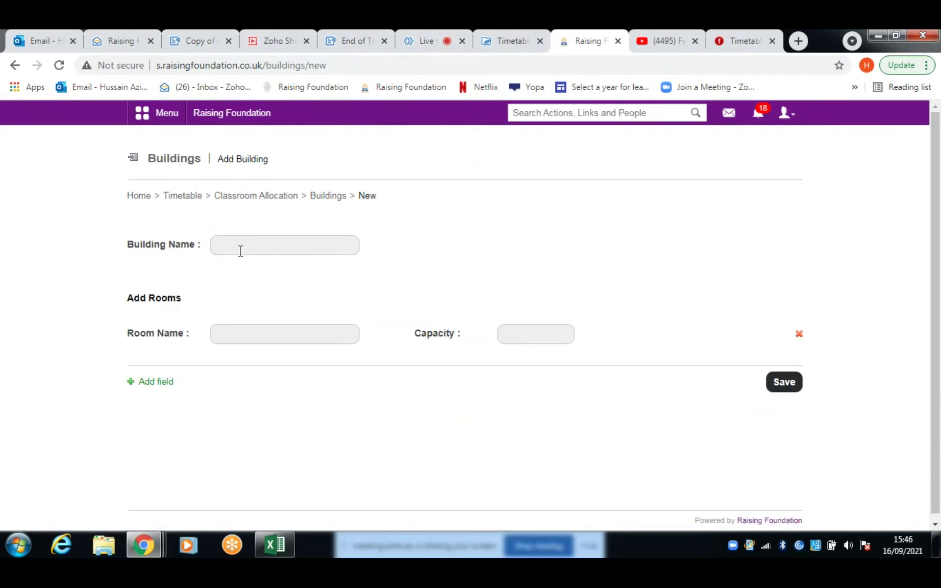
click(241, 251)
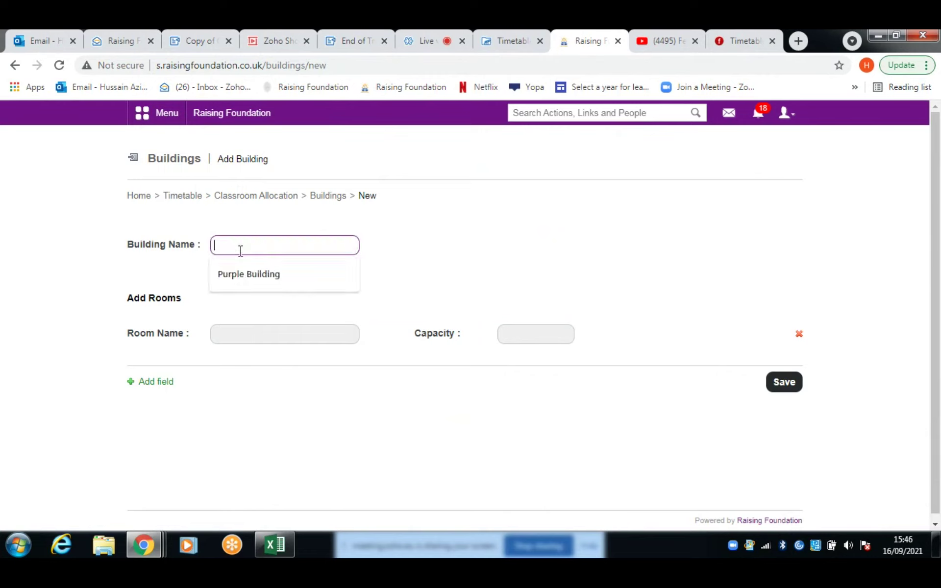
click(276, 277)
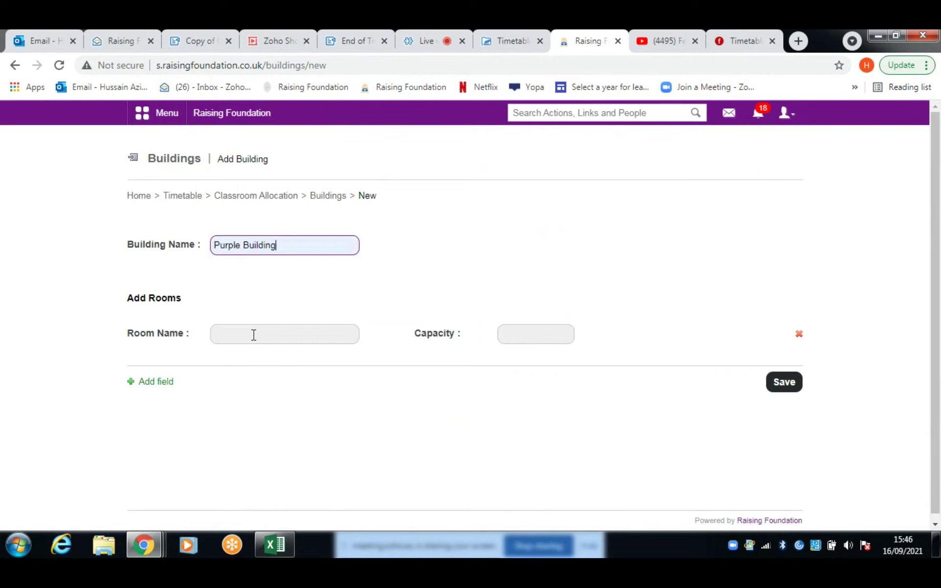
click(253, 335)
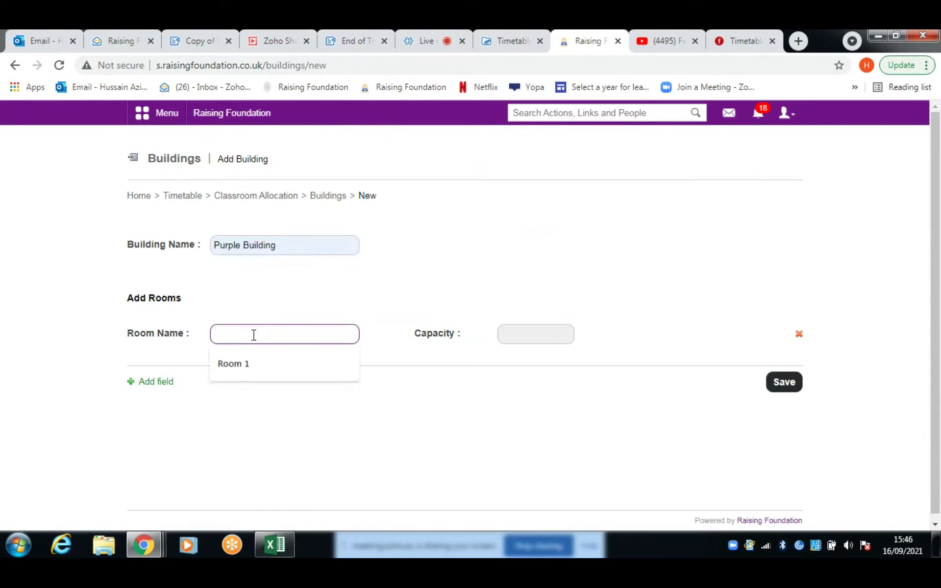
click(263, 370)
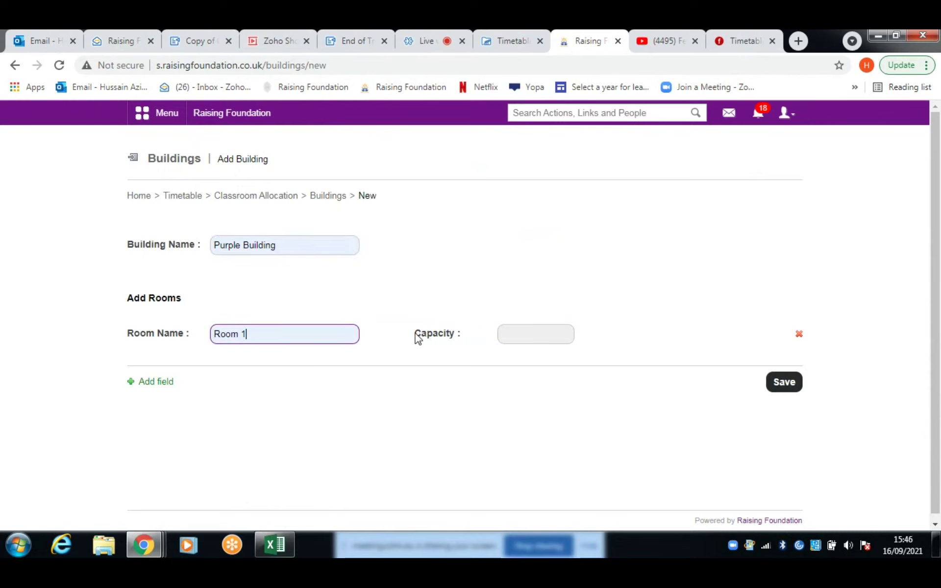
click(513, 333)
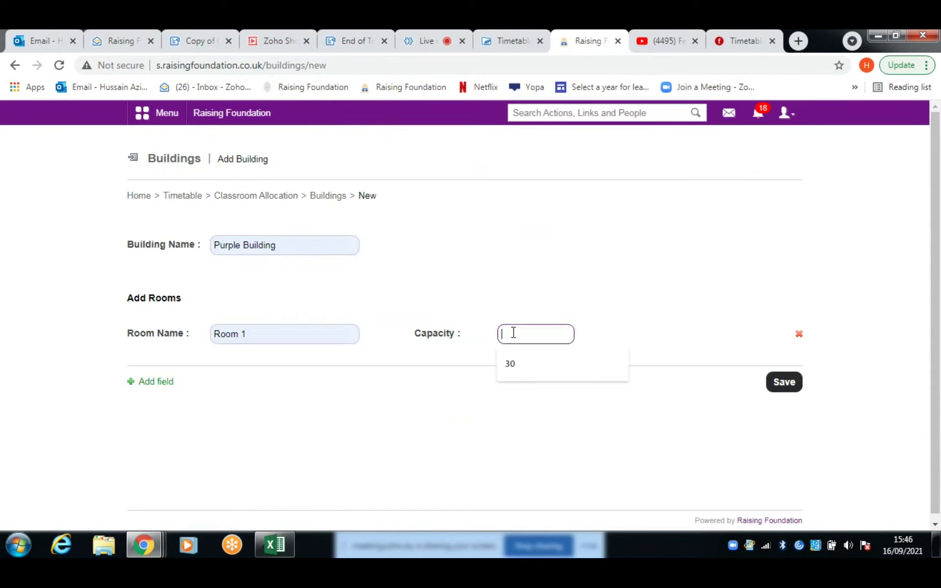
click(517, 364)
click(781, 383)
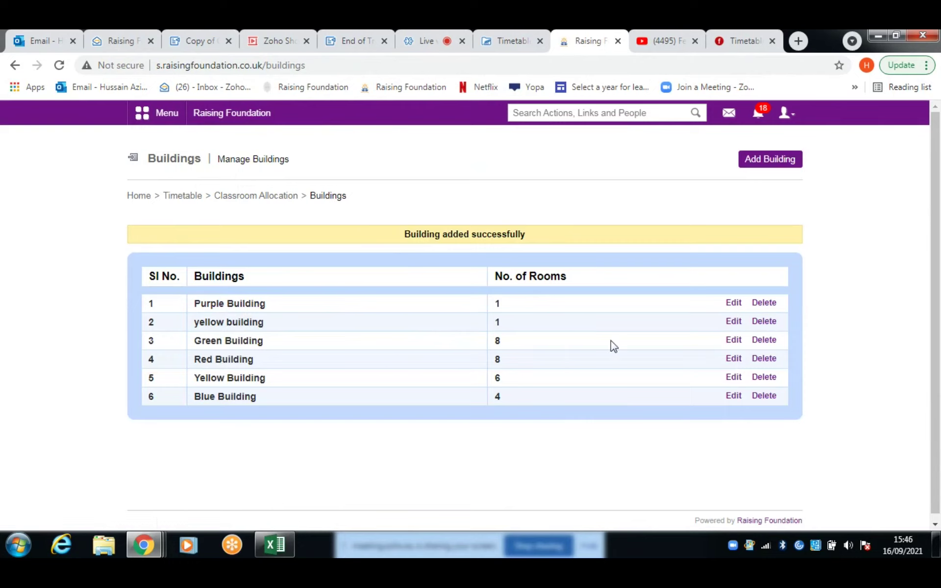
Open Purple Building for editing, save it with the same name, and delete the building from the list
click(732, 307)
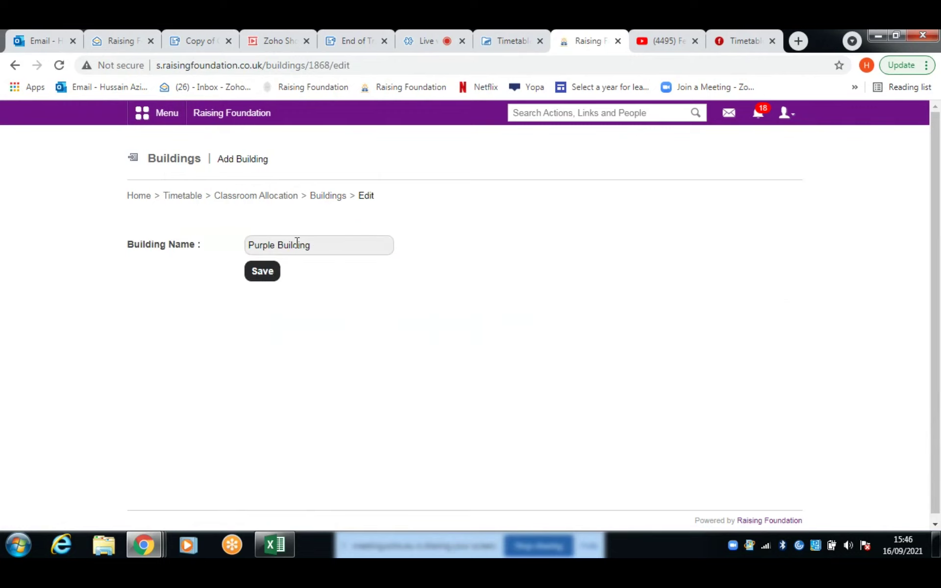
click(272, 277)
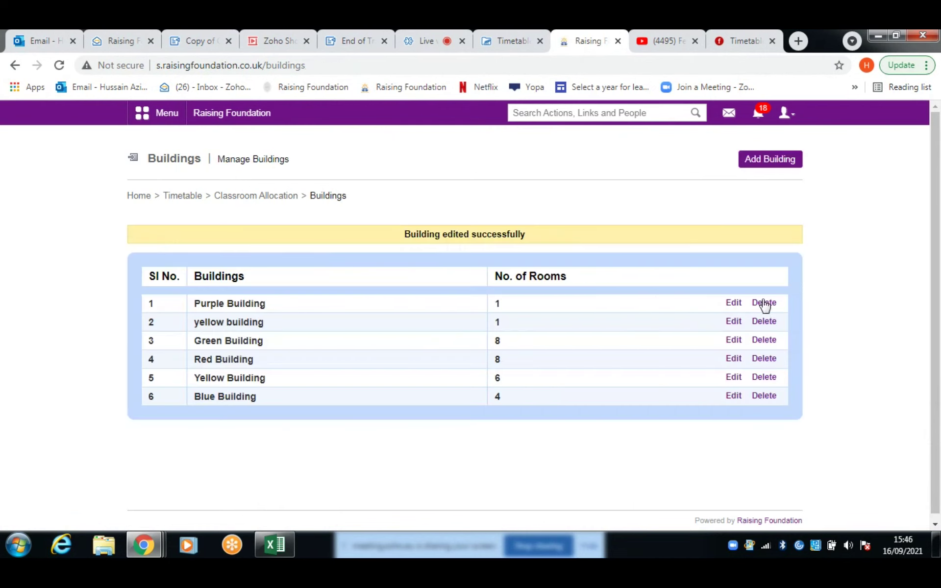
click(764, 307)
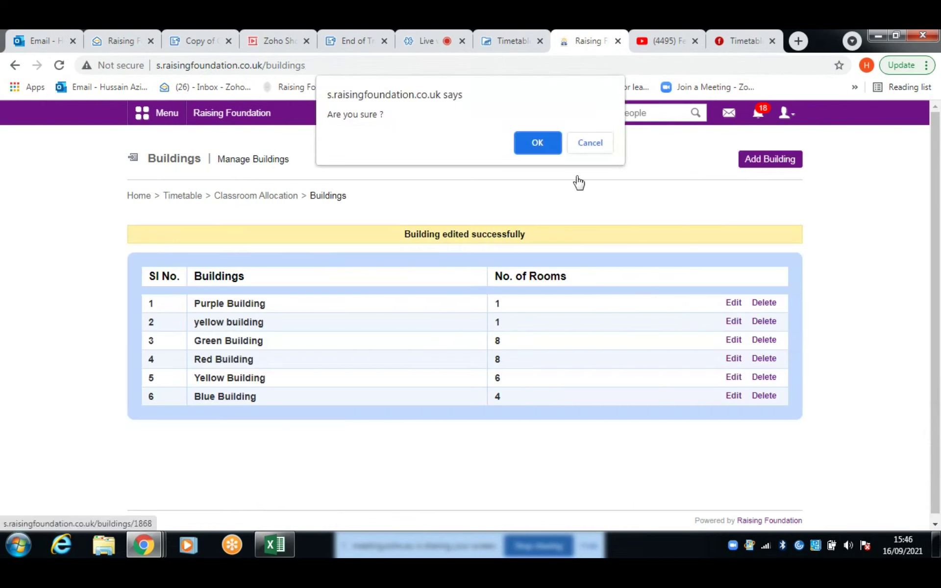
click(524, 143)
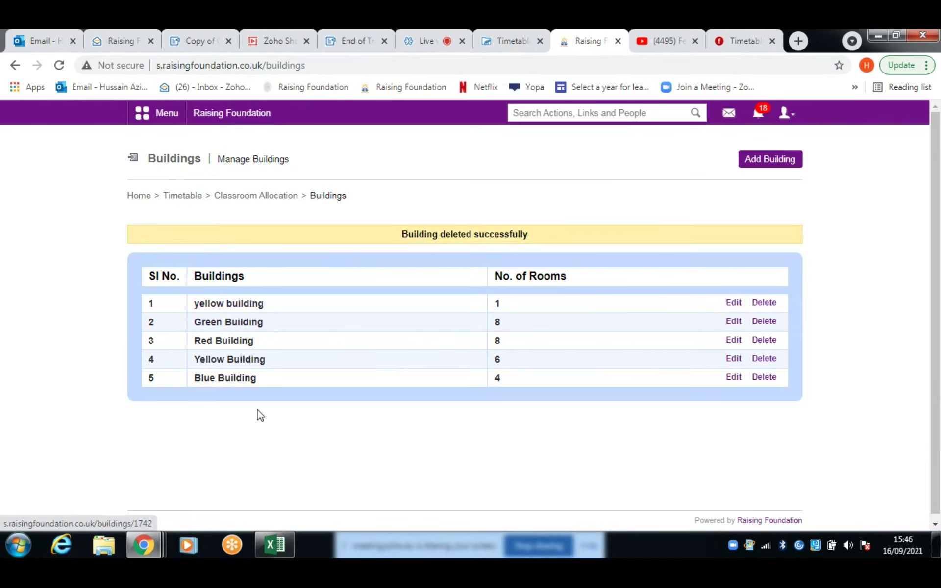
Go to Allocate in Classroom Allocation and view the Weekly allocation for the 02 September 2020 - 14 July 2021 timetable
click(229, 201)
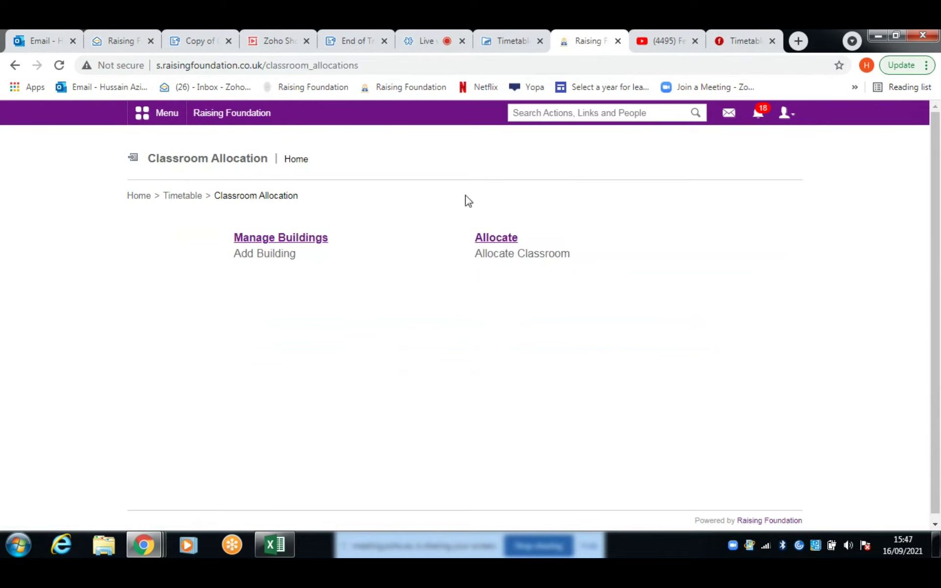
click(488, 239)
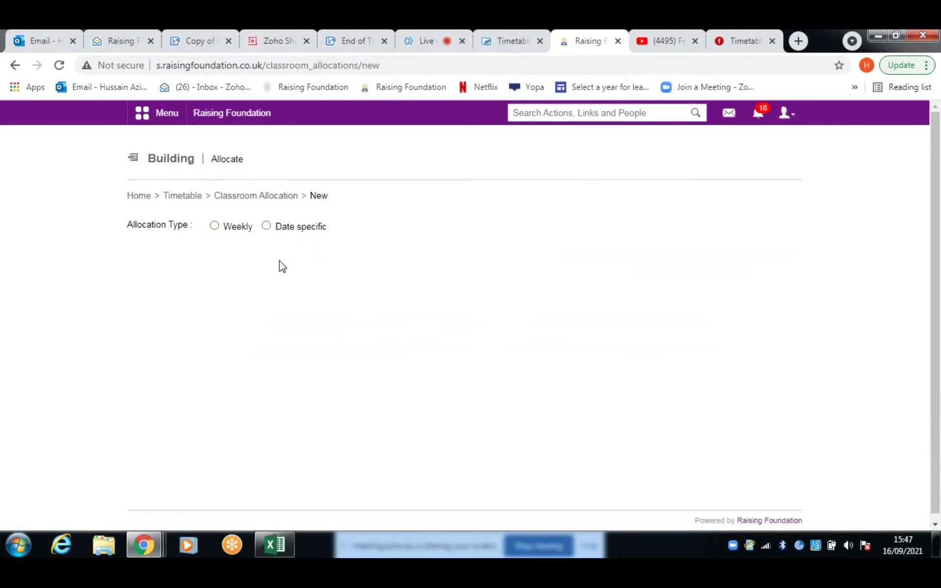
click(215, 226)
click(483, 227)
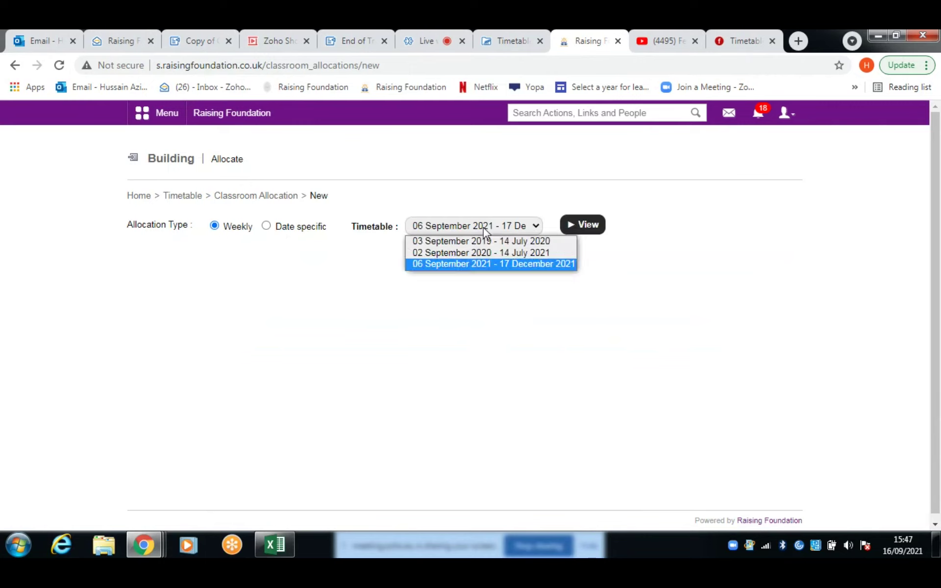
click(486, 253)
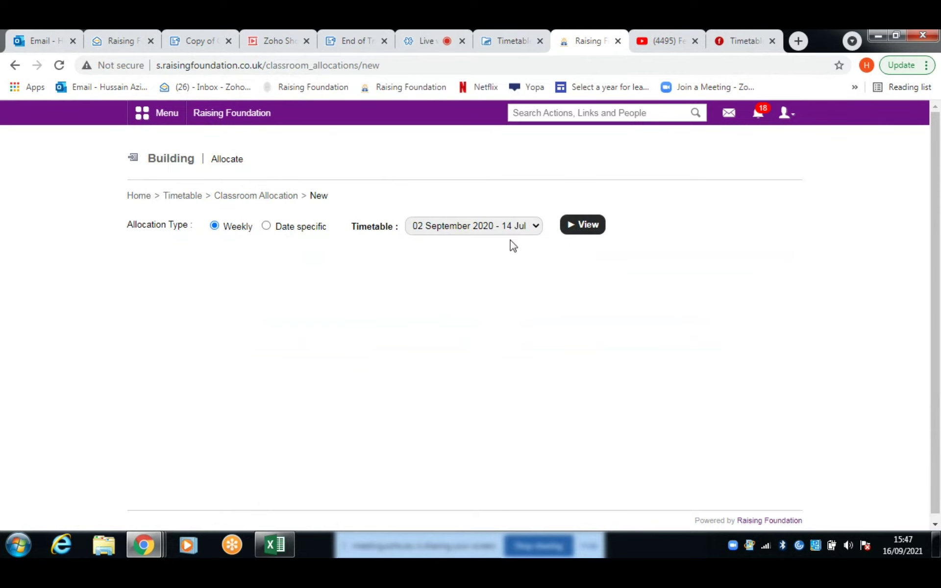
click(566, 226)
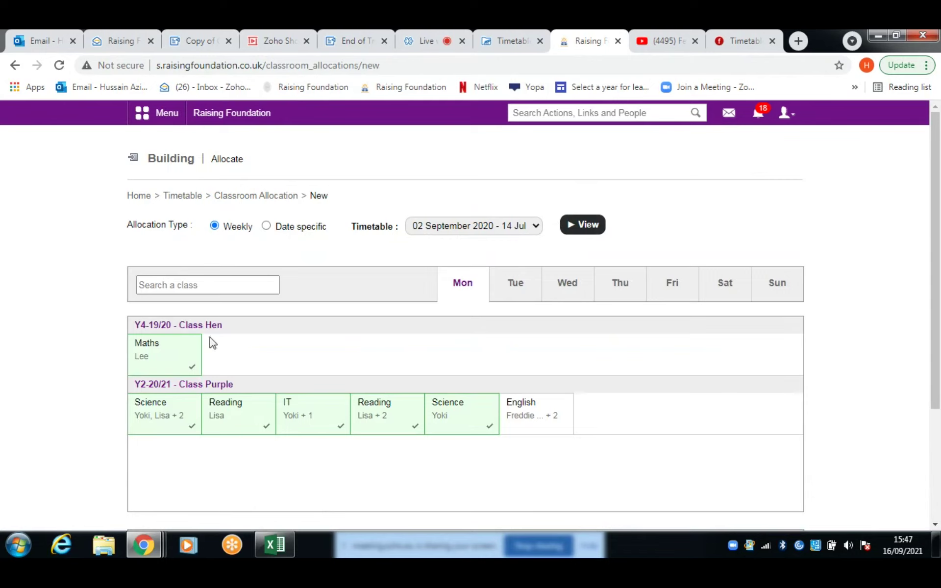
Examine the room details of Monday's lessons, and look over the Tuesday and Wednesday allocations for both classes
mouse_move(135, 360)
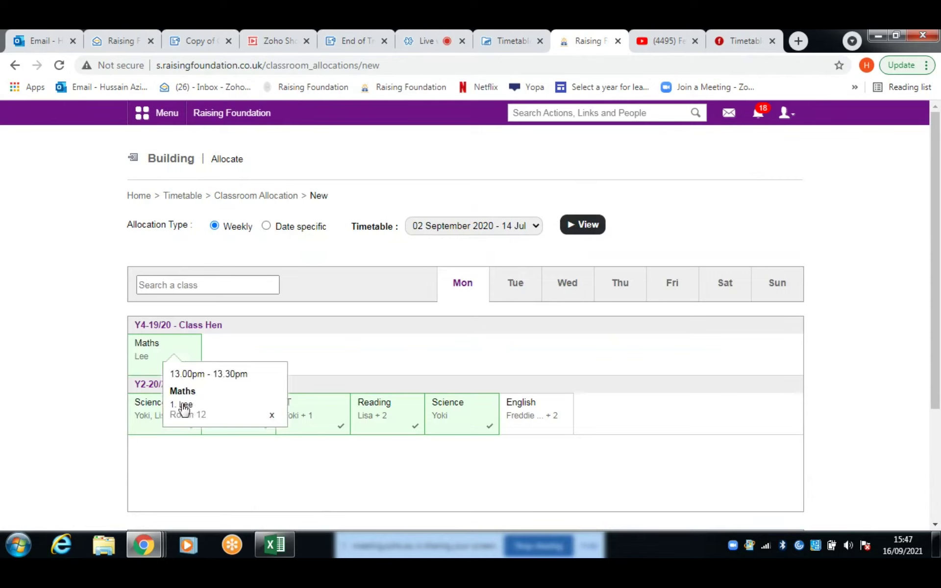
mouse_move(174, 346)
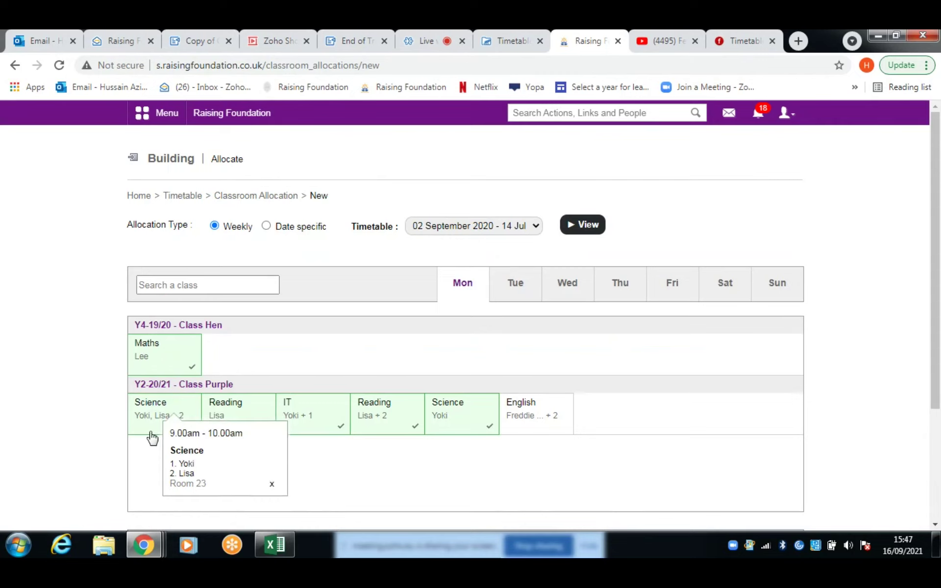
mouse_move(144, 404)
mouse_move(373, 415)
mouse_move(491, 402)
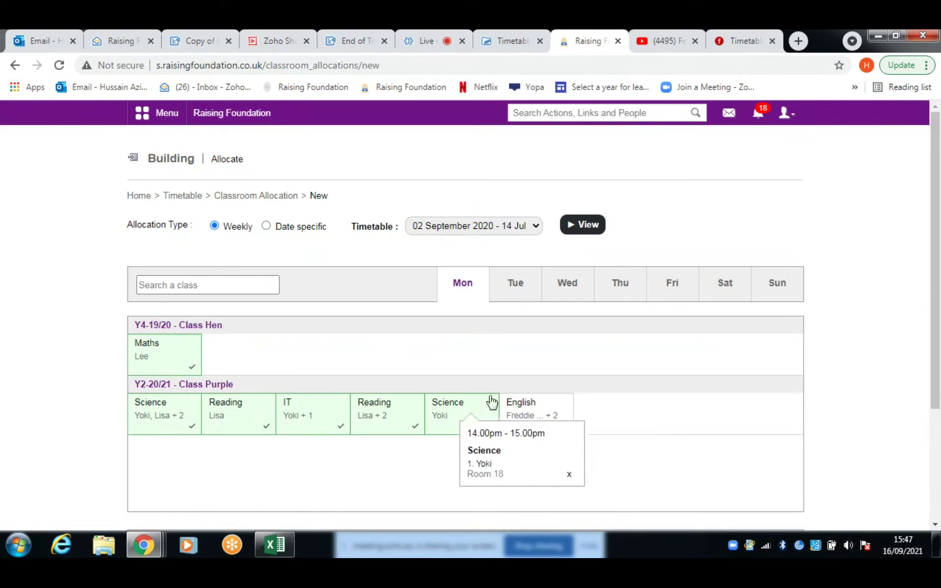
click(514, 300)
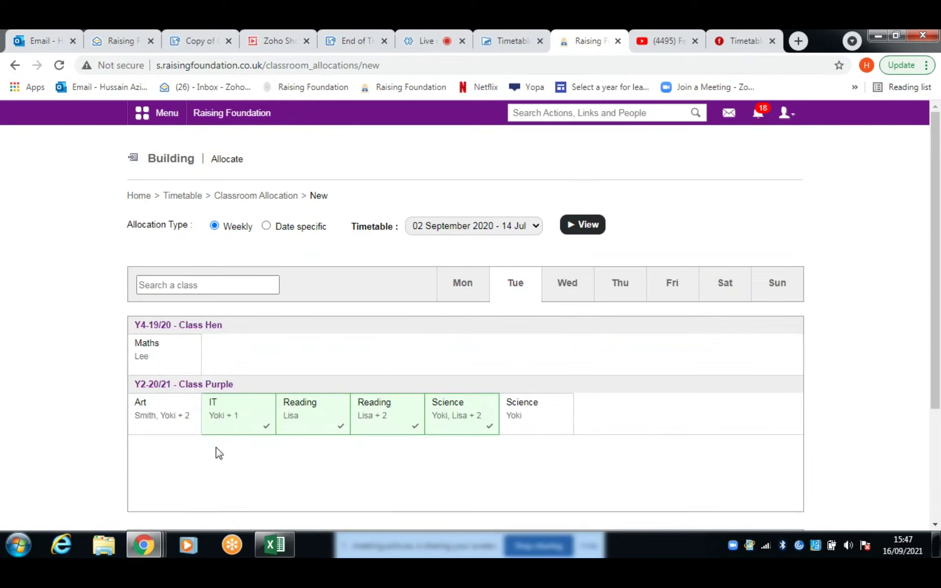
click(556, 302)
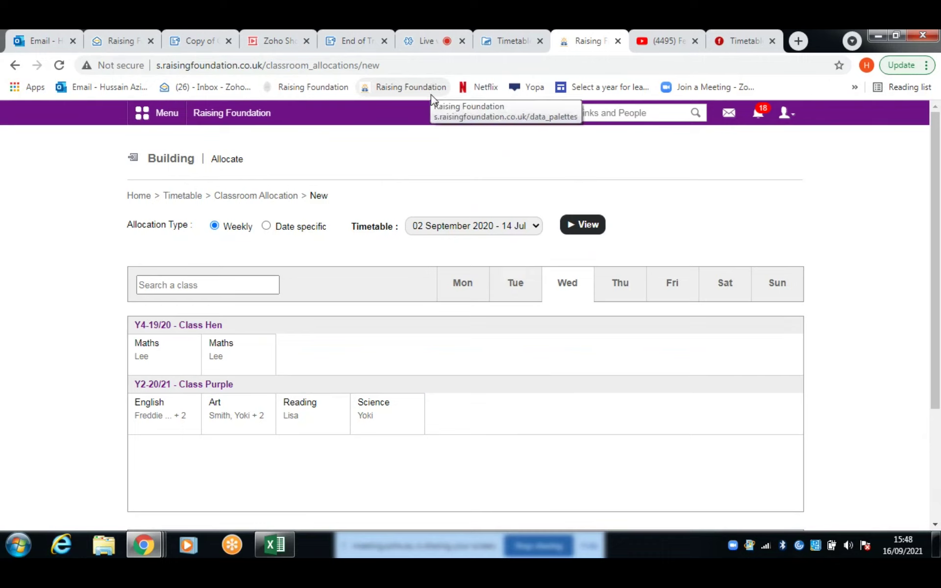
Allocate Room 5 of Blue Building to Class Purple's Monday English lesson
click(476, 286)
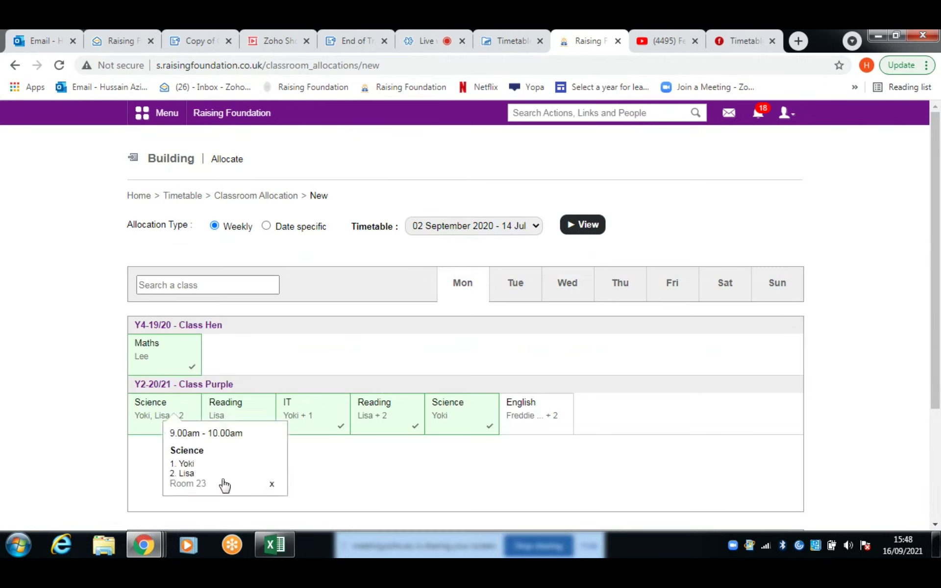
scroll(151, 434, down, 1)
scroll(151, 434, down, 2)
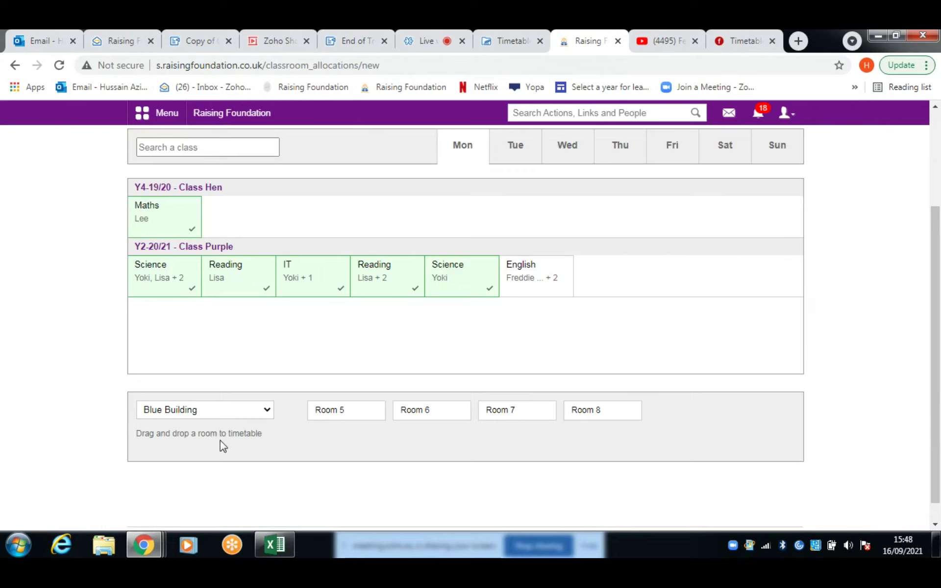
mouse_move(162, 274)
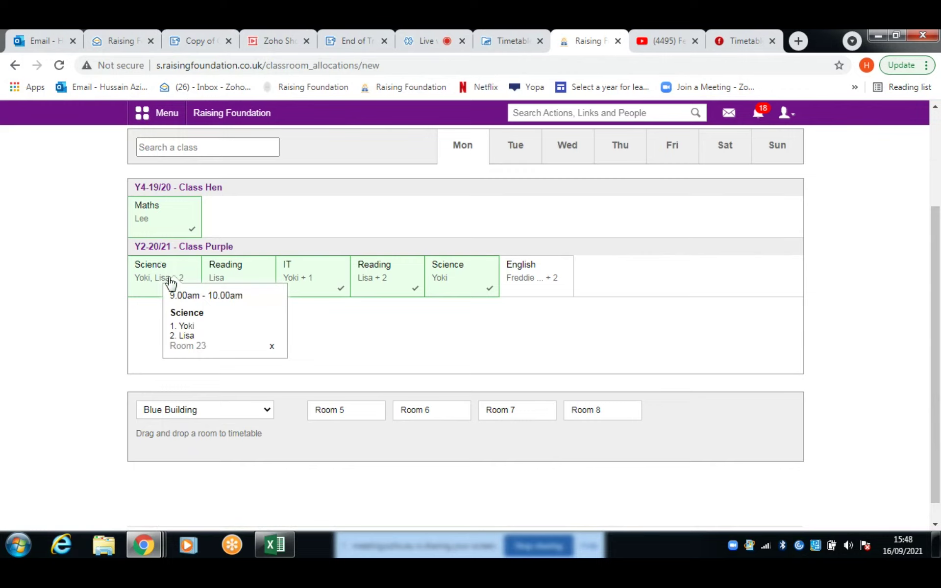
mouse_move(162, 278)
mouse_down()
mouse_move(175, 316)
mouse_move(153, 276)
mouse_move(145, 277)
mouse_up()
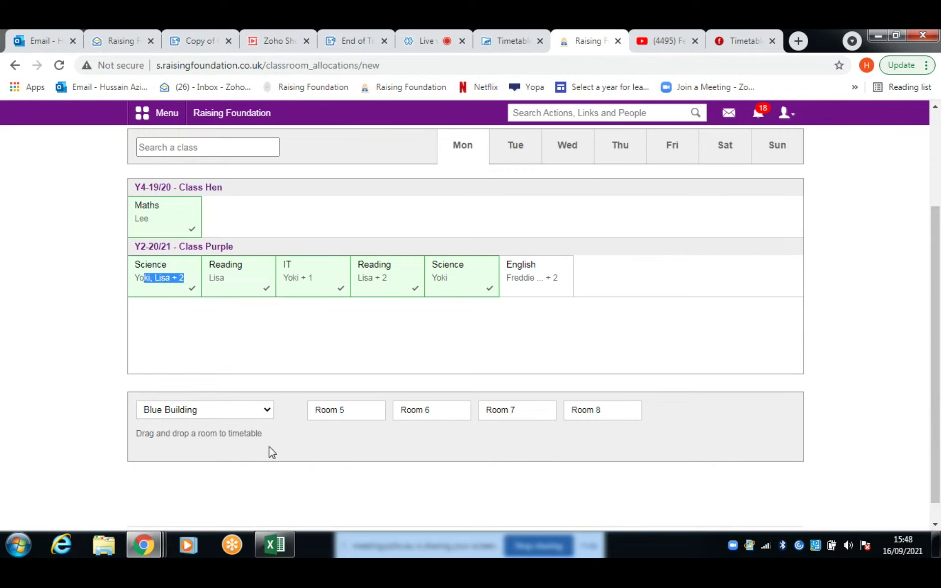
drag(349, 413, 542, 280)
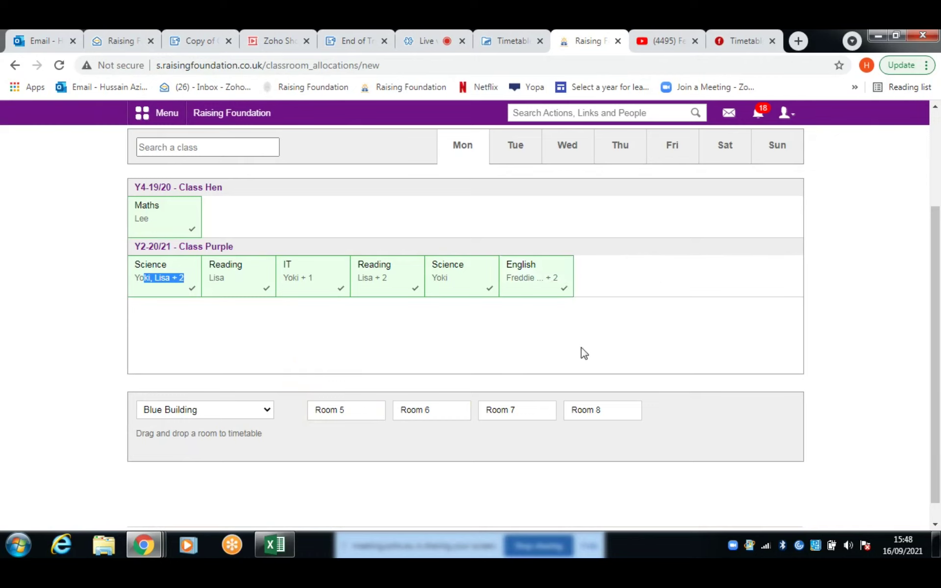
For Class Purple on Thursday, allocate Red Building's Room 15 to Science and Room 16 to Art
click(623, 160)
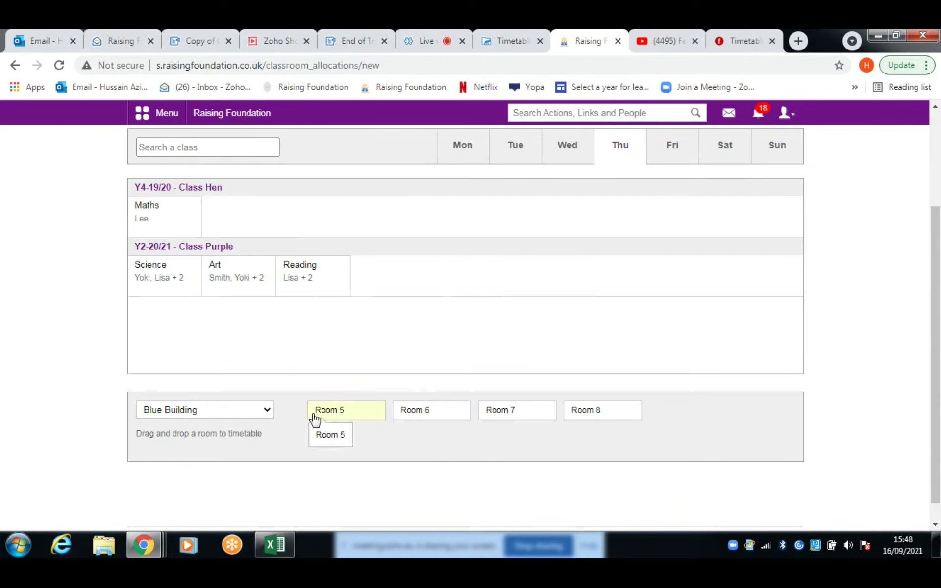
click(266, 410)
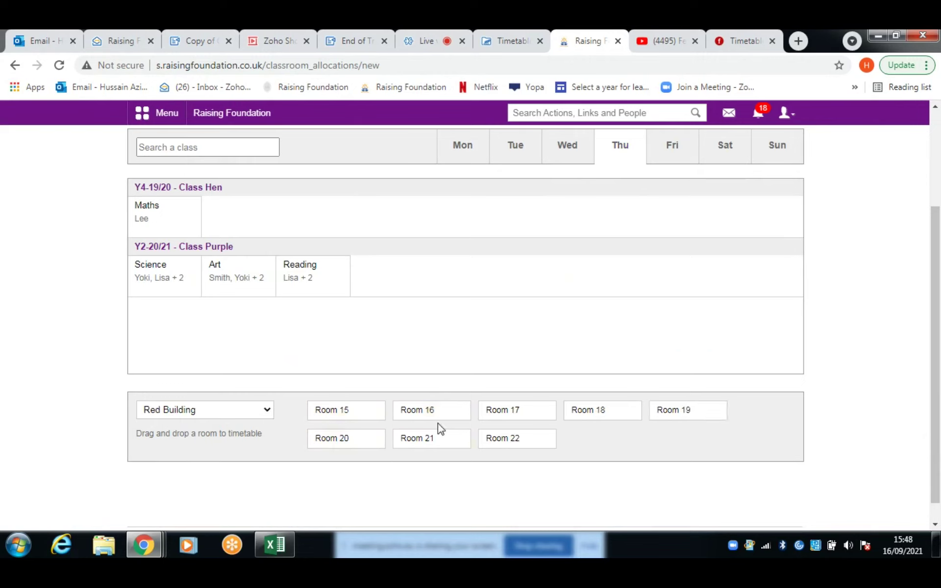
drag(343, 413, 174, 287)
mouse_move(417, 414)
mouse_down()
mouse_move(435, 428)
mouse_move(413, 421)
mouse_up()
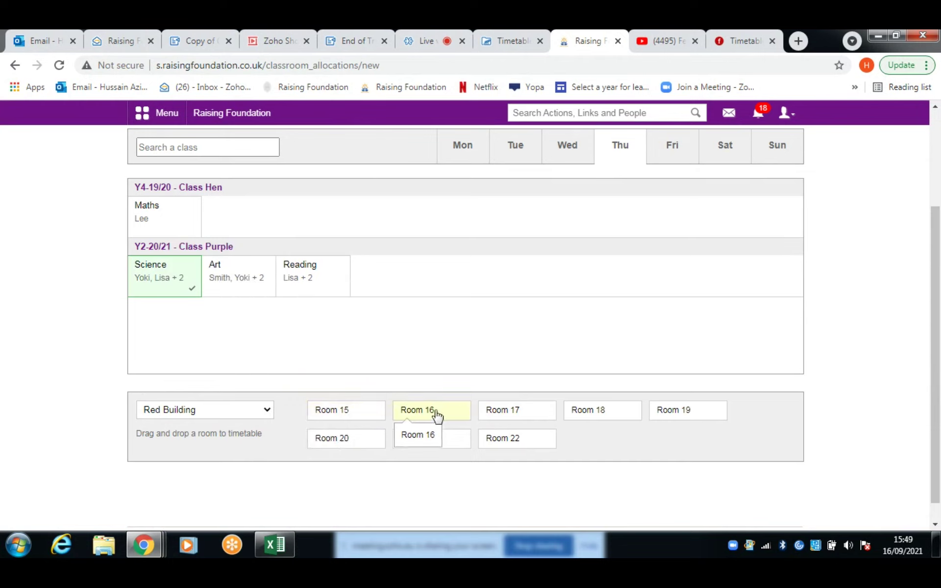
drag(437, 415, 252, 277)
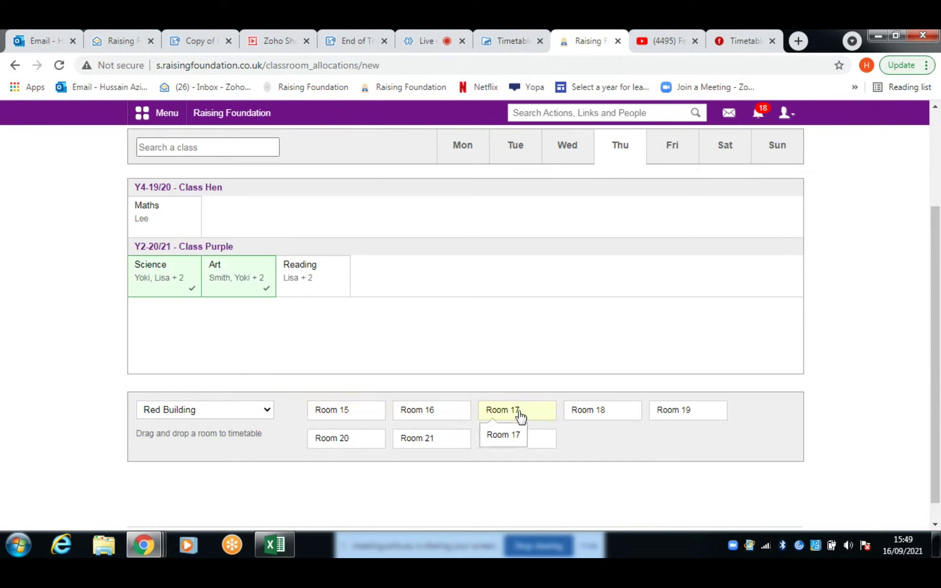